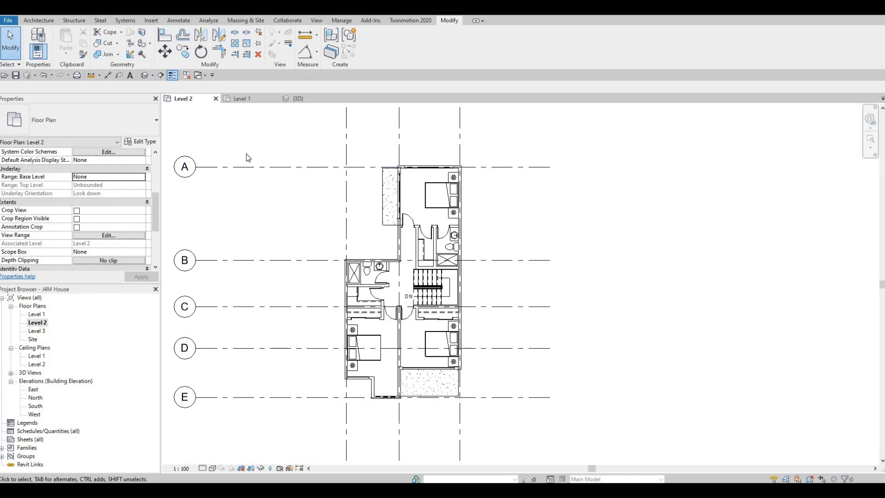
- Start a roof by footprint on Level 2 and duplicate the Generic Roof - 300mm type as ROOF 1
click(32, 21)
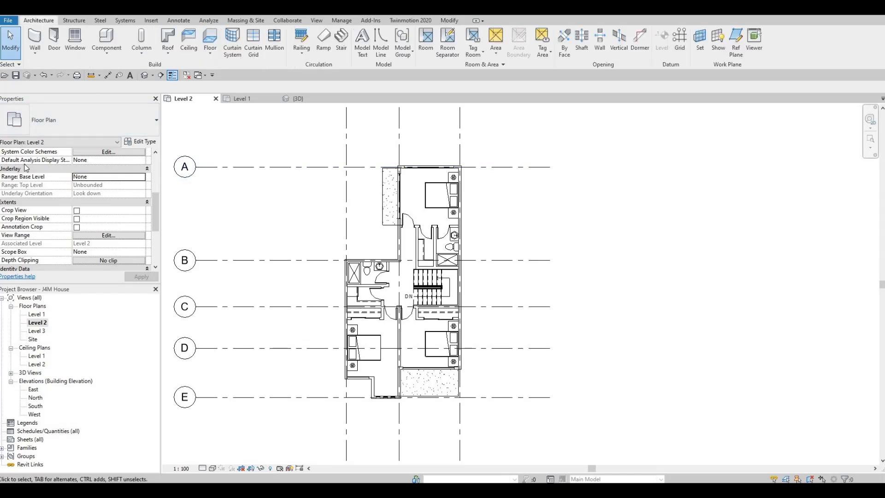
click(164, 39)
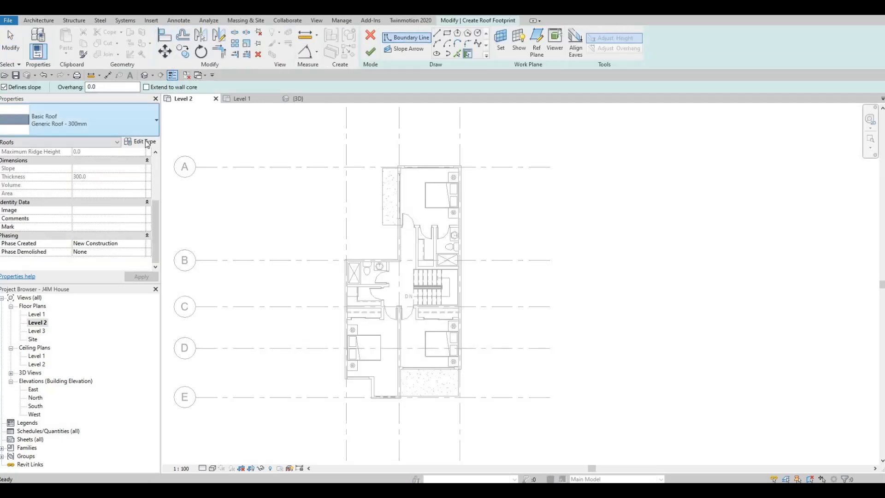
click(145, 142)
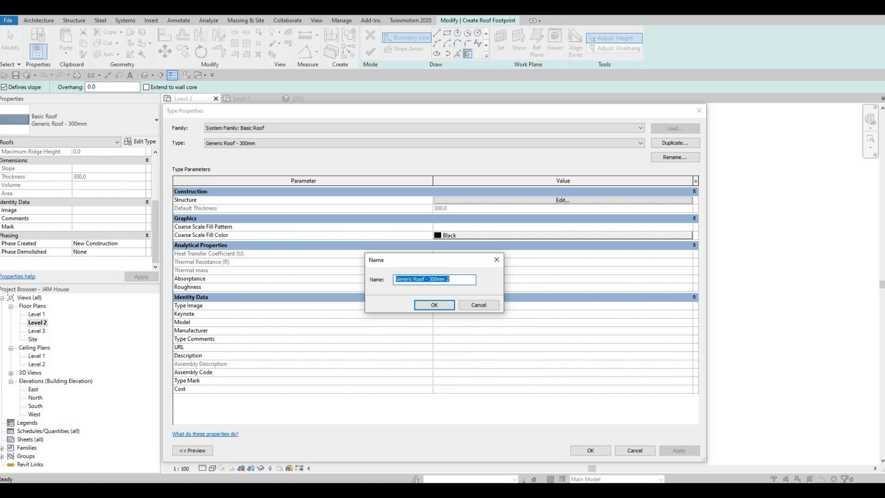
text(ROOF 1)
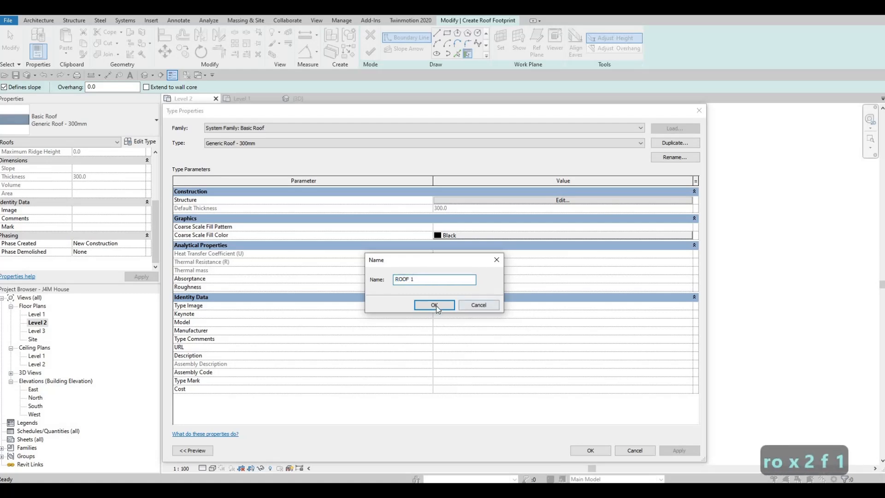
click(435, 305)
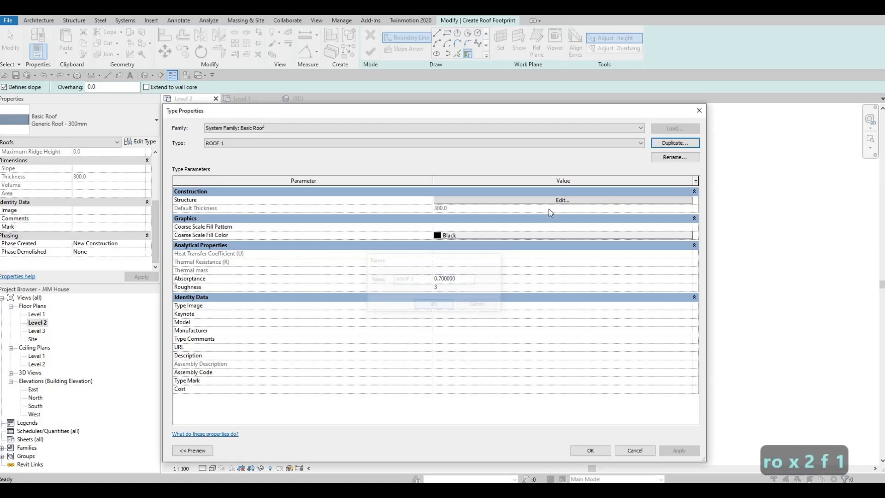
- Set the thickness of ROOF 1's structure layer to 200
click(502, 201)
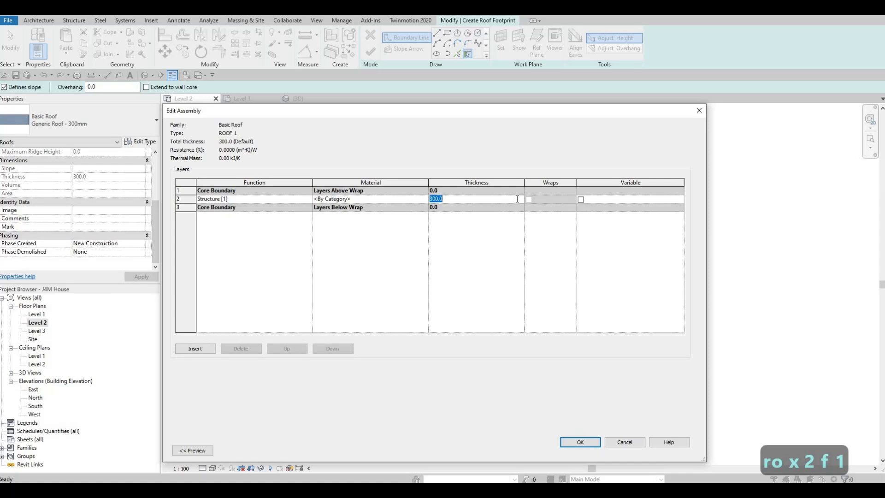
text(200)
key(Return)
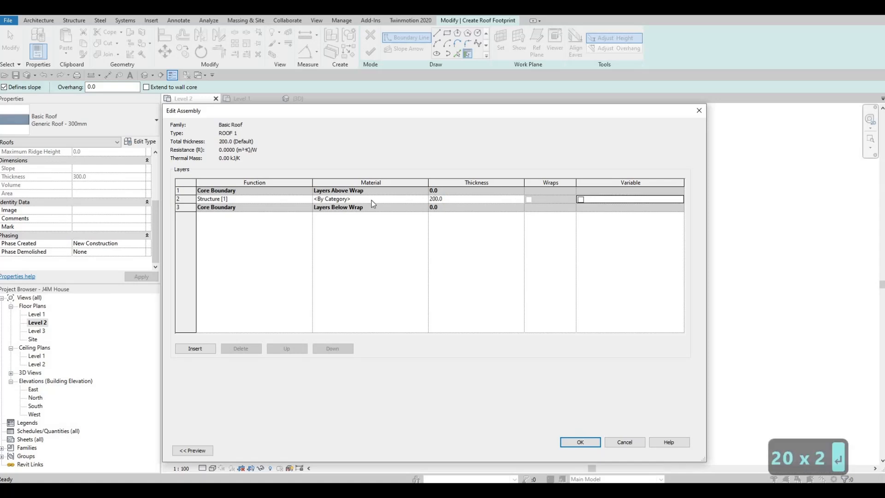
- Assign the Asphalt Shingle material to ROOF 1's structure layer and accept the type changes
click(423, 200)
click(423, 200)
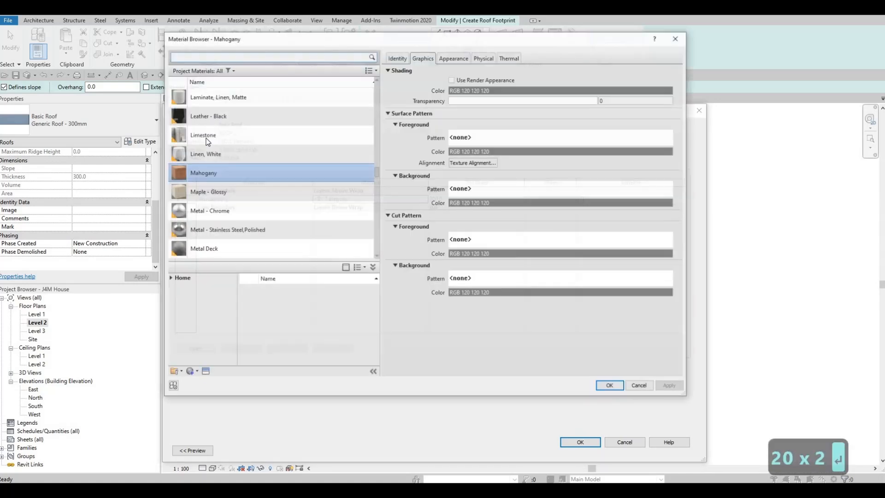
click(222, 56)
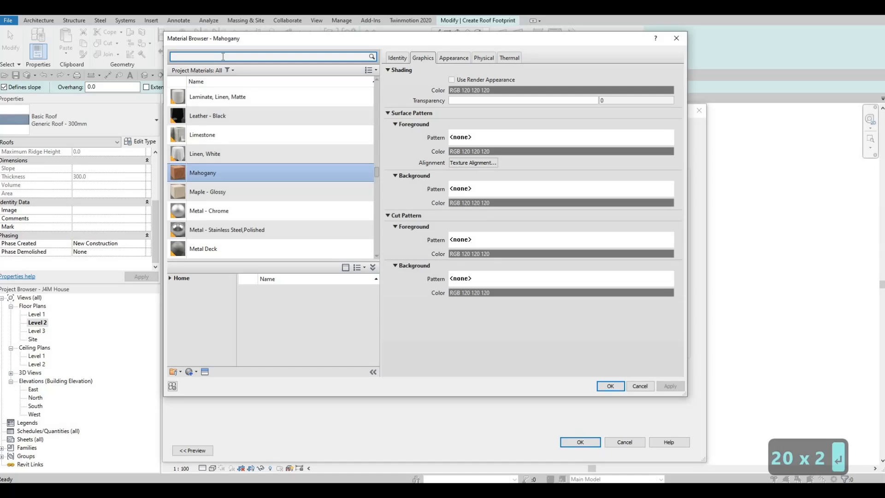
text(AH)
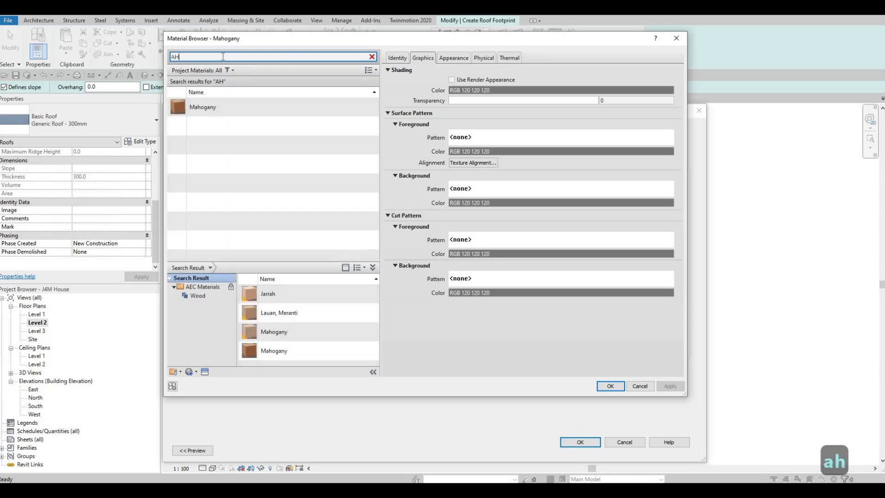
key(BackSpace)
text(sh)
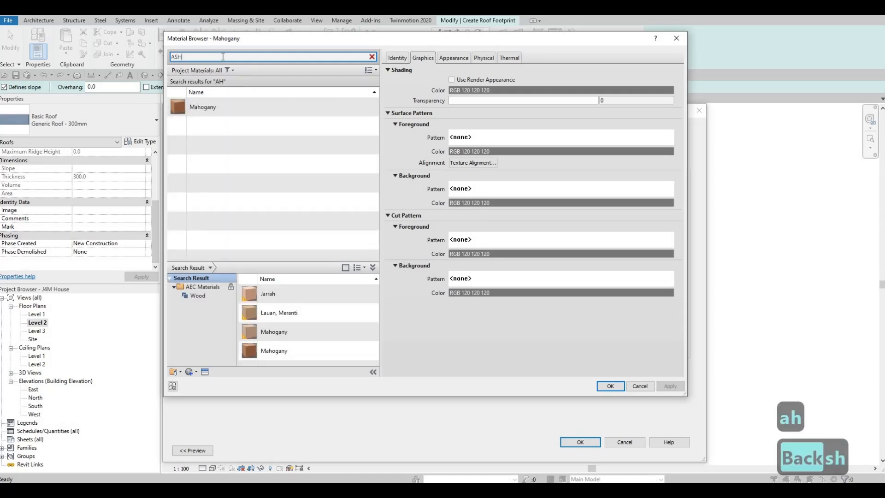
text(PH)
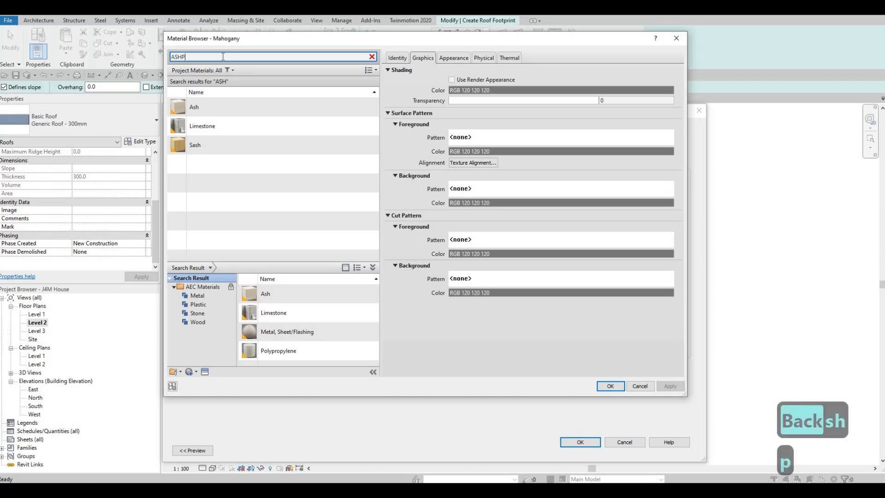
key(BackSpace)
key(BackSpace)
key(BackSpace)
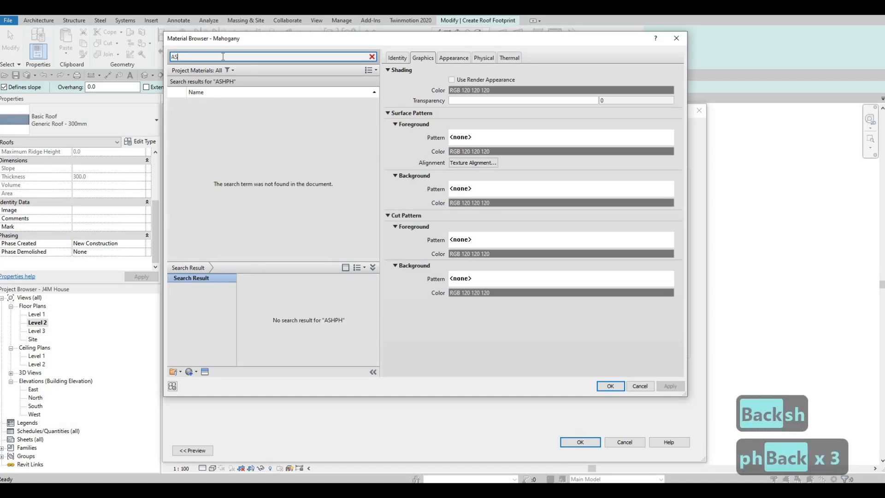
text(PH)
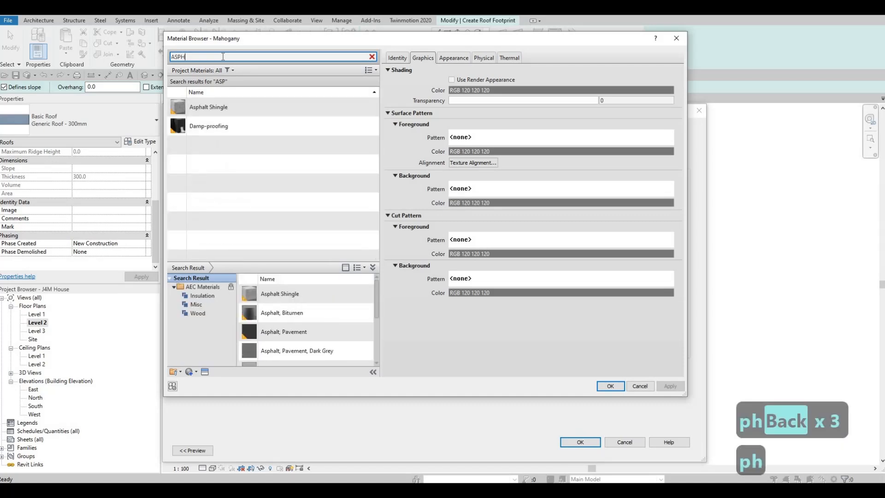
text(A)
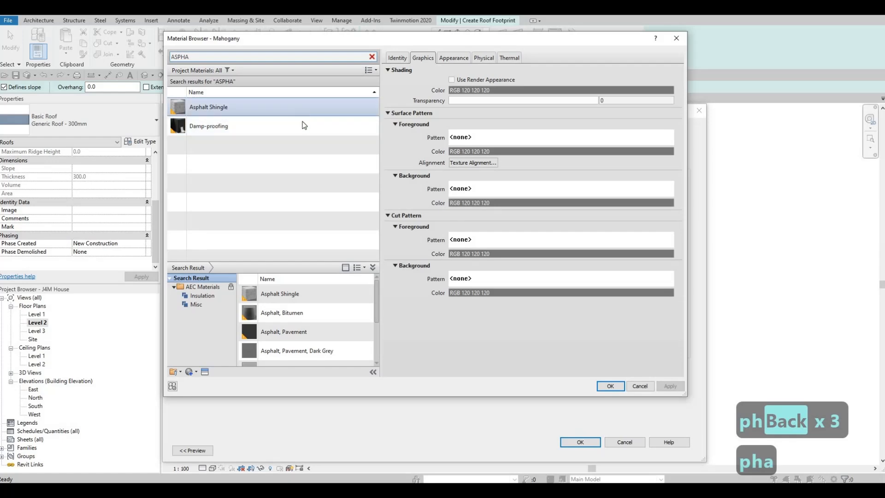
click(299, 111)
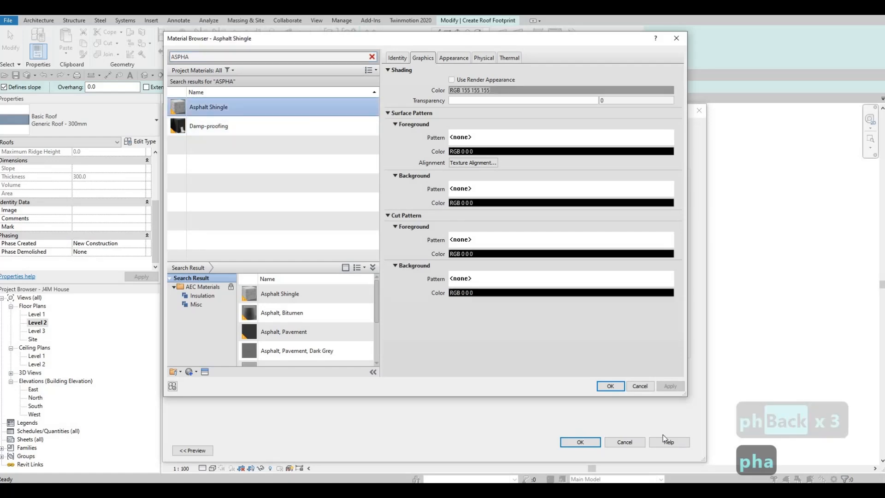
click(611, 386)
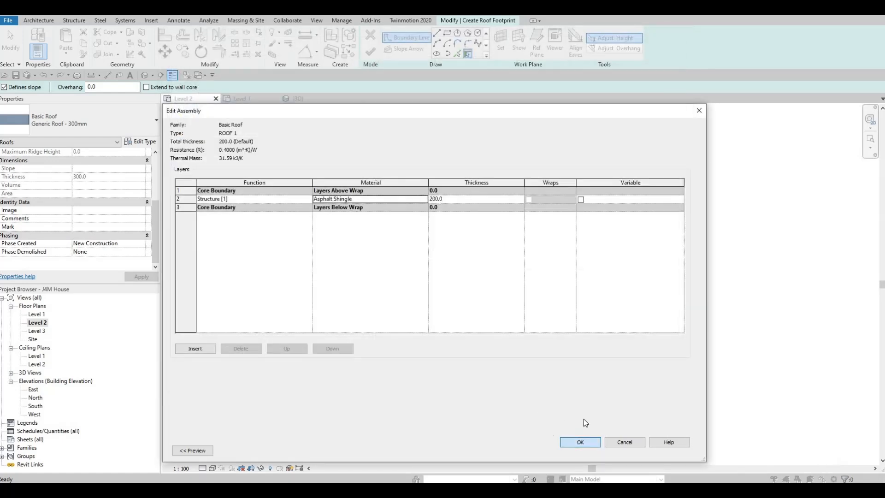
click(580, 442)
click(579, 455)
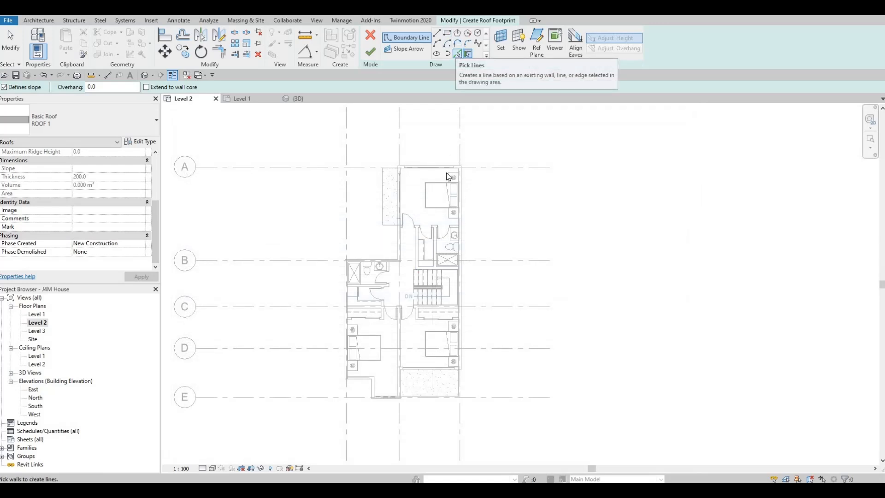
scroll(449, 167, up, 6)
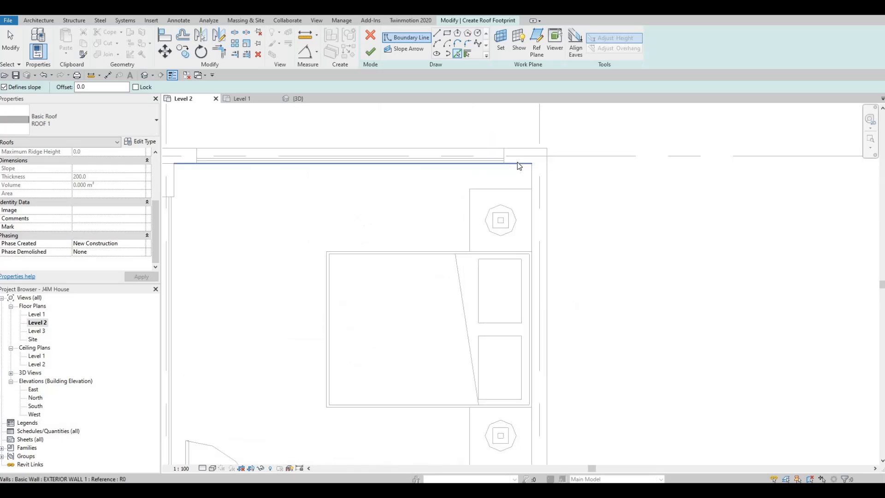
click(531, 174)
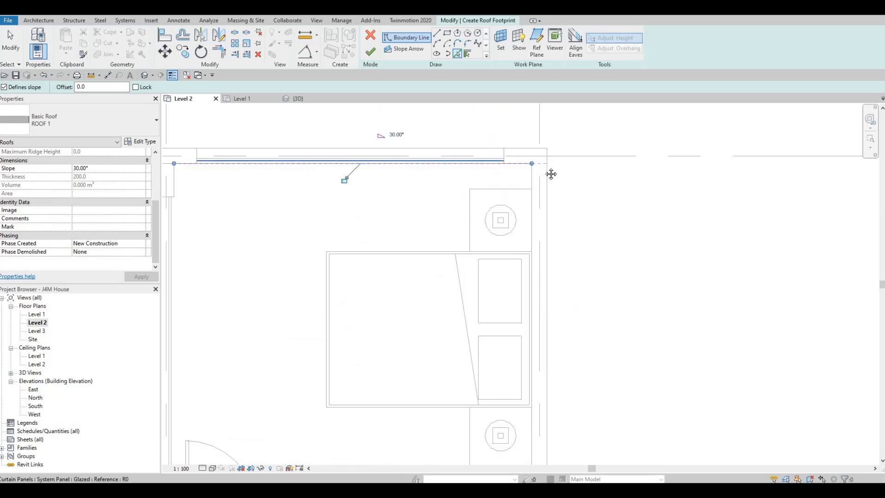
scroll(502, 169, down, 2)
middle_drag(502, 169, 497, 188)
scroll(497, 184, down, 2)
middle_drag(406, 166, 399, 178)
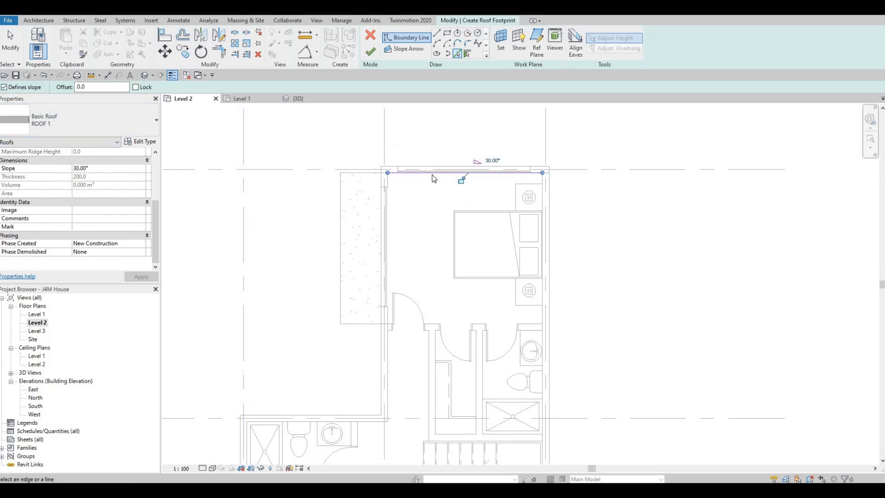
key(Escape)
key(Escape)
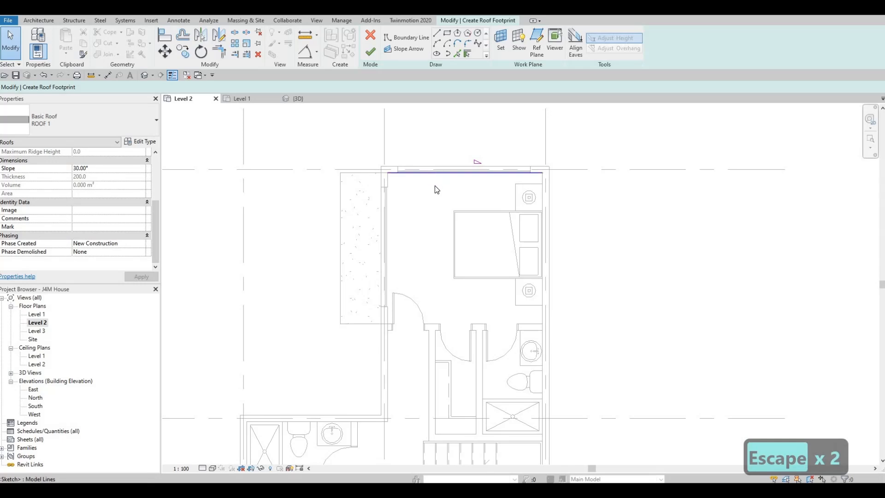
click(436, 173)
key(Delete)
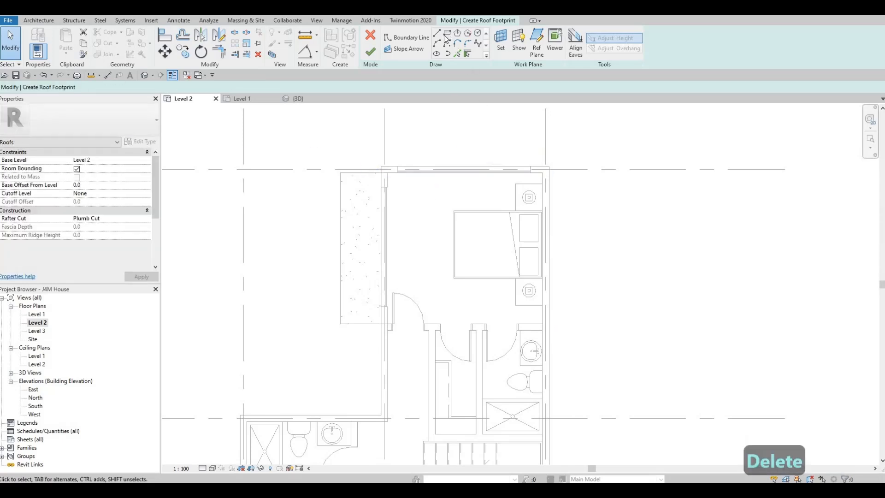
- Pick non-sloping roof boundary lines along the inner faces of the exterior wall at grid A and the adjoining east wall
click(437, 33)
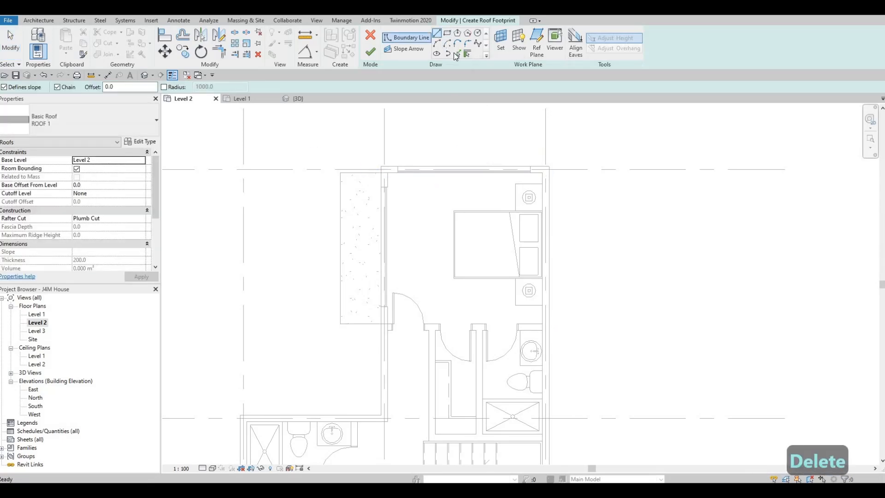
click(457, 53)
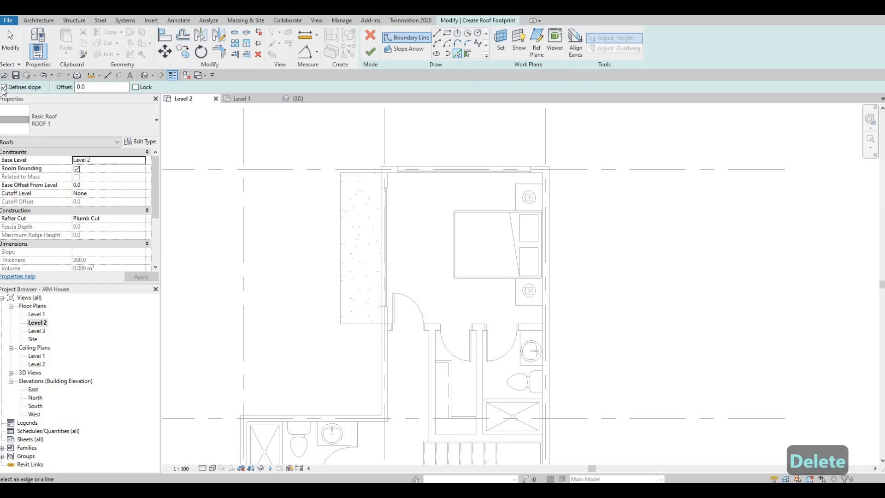
click(542, 178)
click(543, 198)
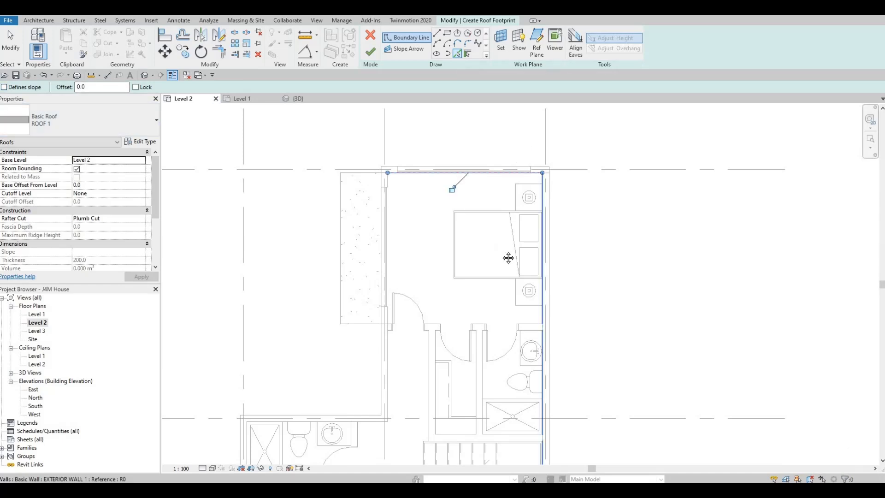
- Add a non-sloping boundary line along the inner face of the southeast bedroom's wall facing the balcony
scroll(509, 281, down, 2)
middle_drag(518, 293, 524, 187)
scroll(524, 187, down, 1)
middle_drag(529, 307, 538, 235)
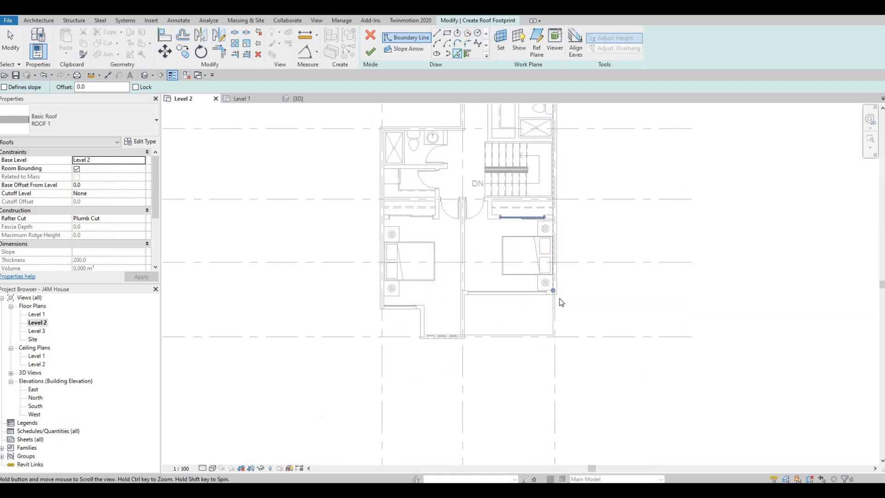
scroll(548, 292, up, 3)
click(553, 292)
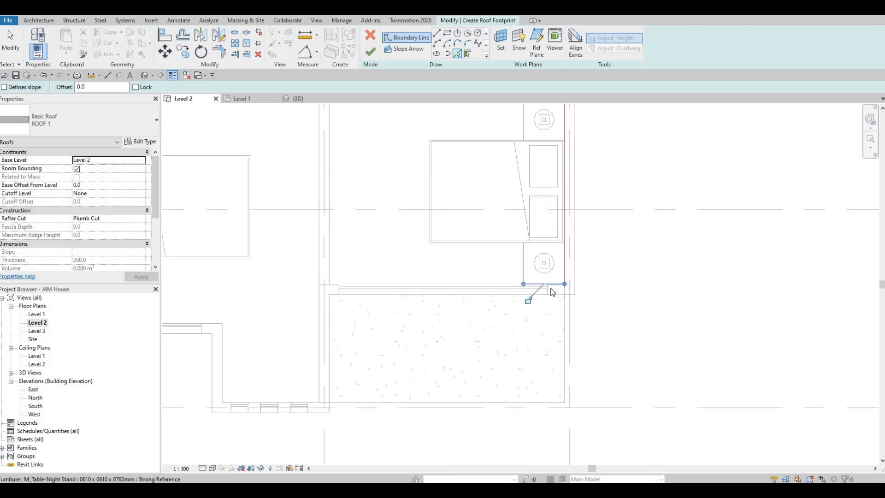
scroll(554, 289, up, 2)
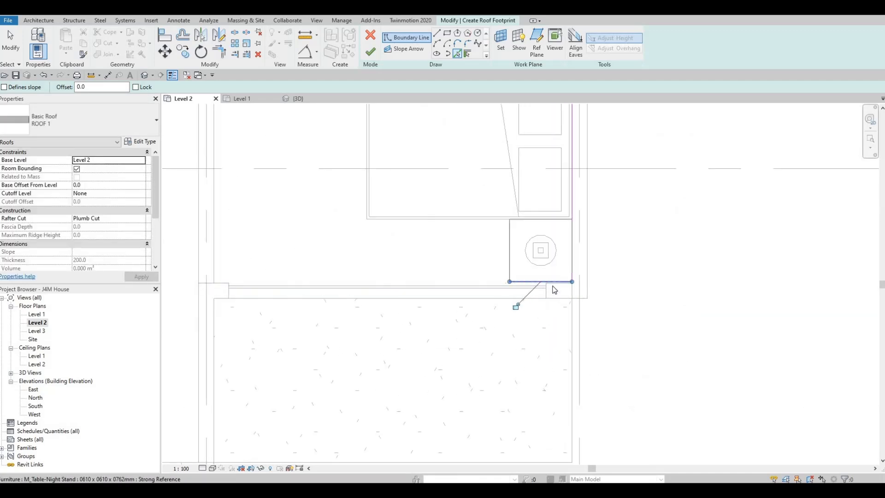
click(544, 283)
scroll(546, 282, up, 2)
- Delete the stray boundary line along the nightstand's edge in the southeast bedroom
key(Escape)
key(Escape)
click(546, 282)
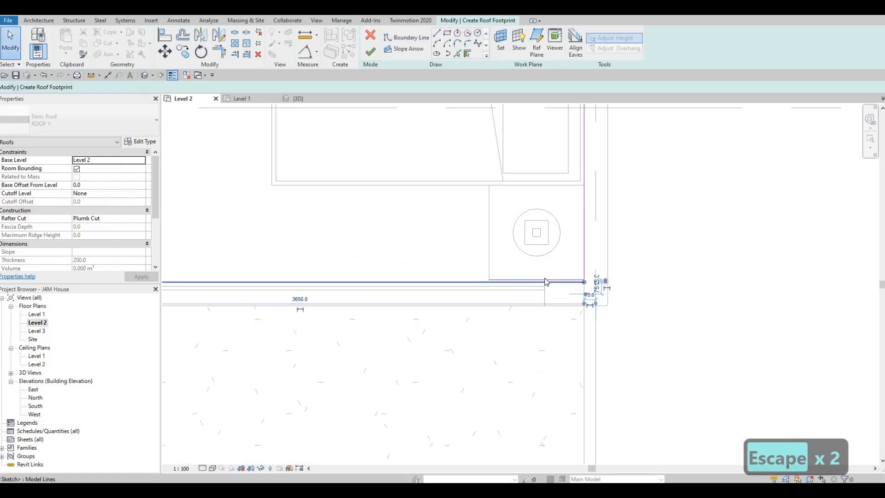
key(Escape)
click(546, 282)
key(Delete)
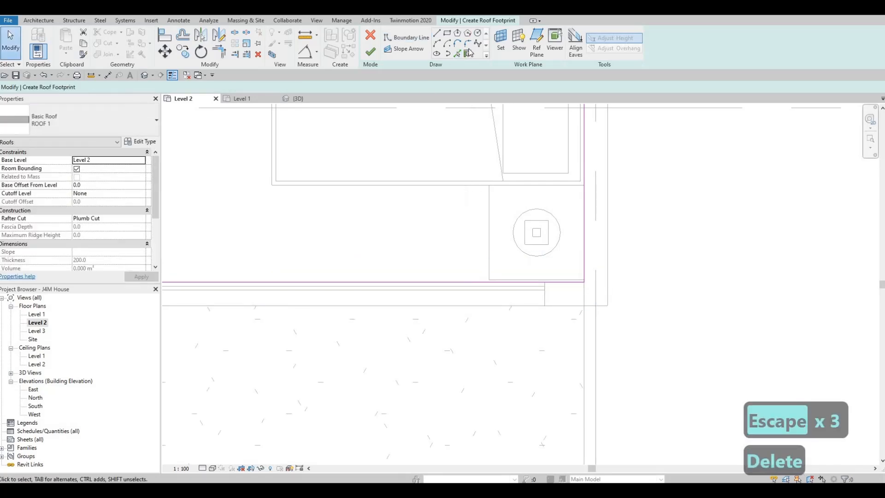
- Pick non-sloping boundary lines along the inner wall faces around the southwest bedroom's projecting bay and its adjoining south wall
click(469, 53)
scroll(391, 256, down, 4)
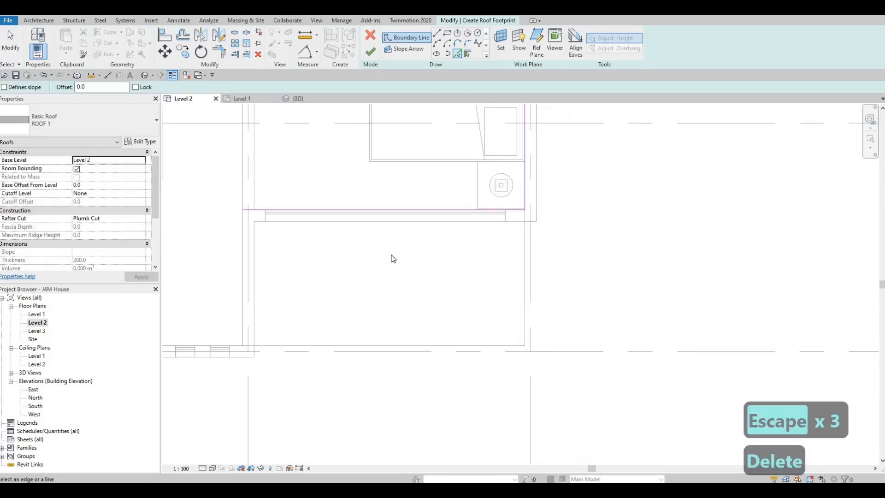
click(397, 272)
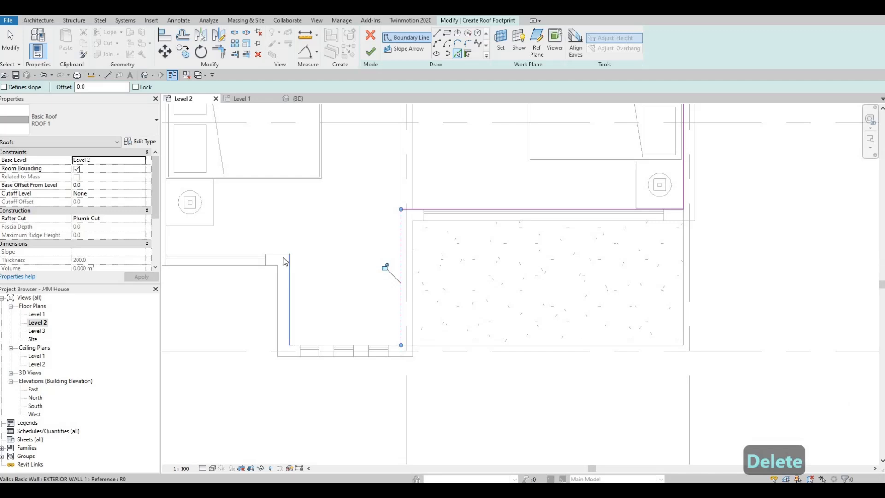
click(286, 260)
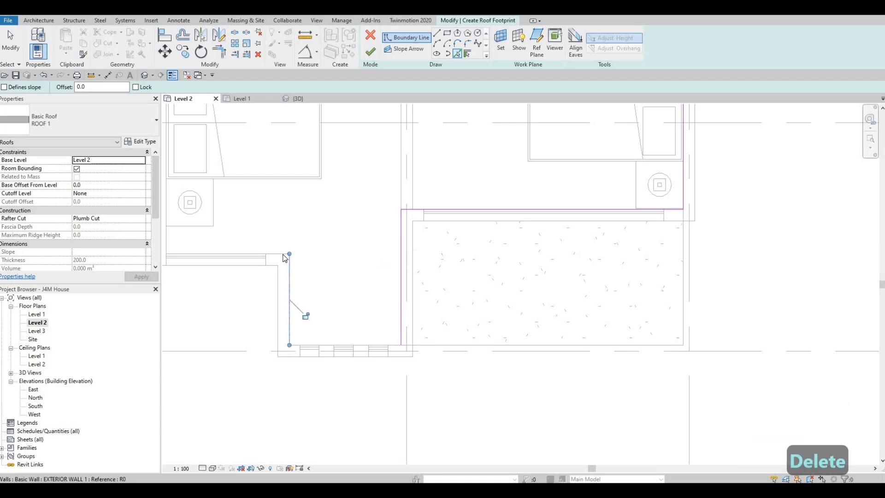
click(334, 350)
scroll(316, 282, down, 2)
middle_drag(258, 264, 296, 300)
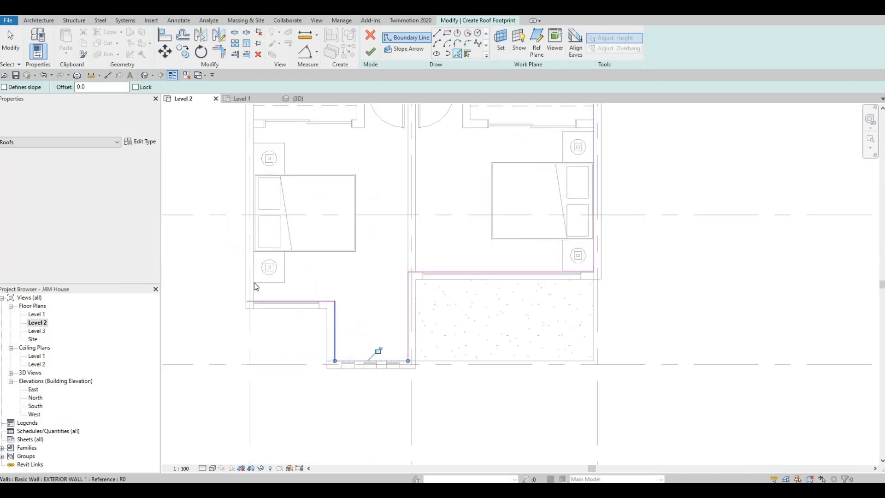
- Pick a non-sloping boundary line along the inner face of the southwest bedroom's west wall, beside the bed
click(256, 233)
scroll(252, 218, up, 3)
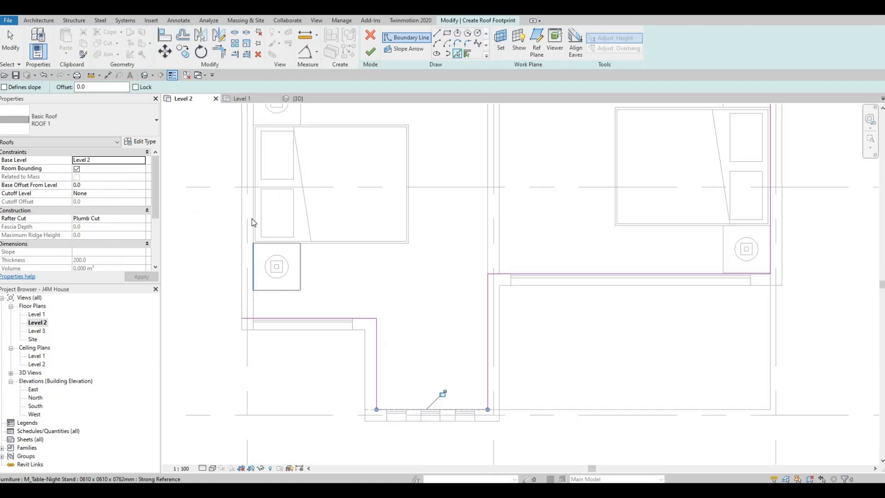
scroll(267, 208, down, 2)
scroll(267, 203, down, 2)
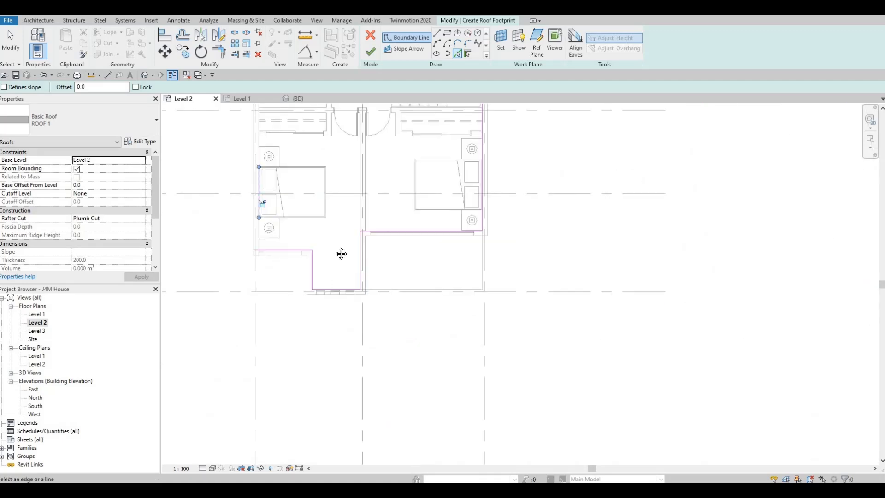
- Pick non-sloping boundary lines along the inner faces of the exterior wall at grid B and the north wing's west wall
middle_drag(341, 253, 348, 387)
scroll(357, 286, down, 1)
middle_drag(357, 206, 357, 234)
scroll(367, 201, up, 2)
click(358, 226)
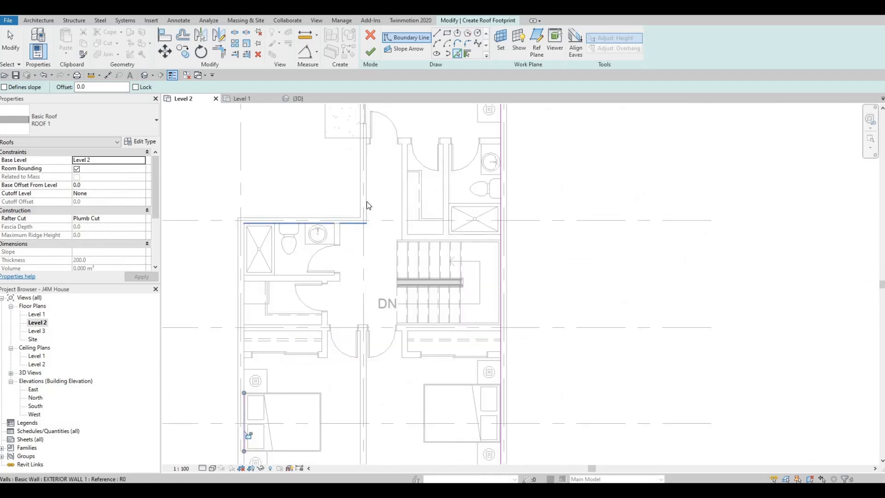
click(361, 253)
scroll(378, 244, down, 4)
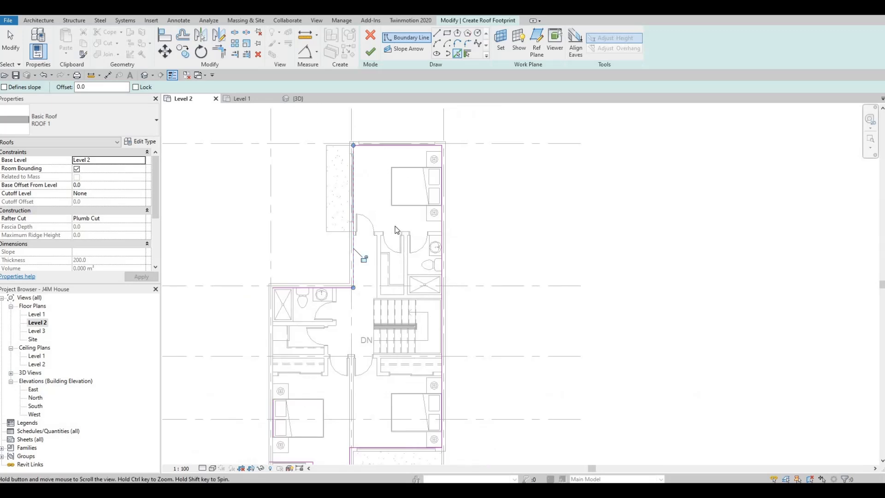
key(Escape)
key(Escape)
key(Escape)
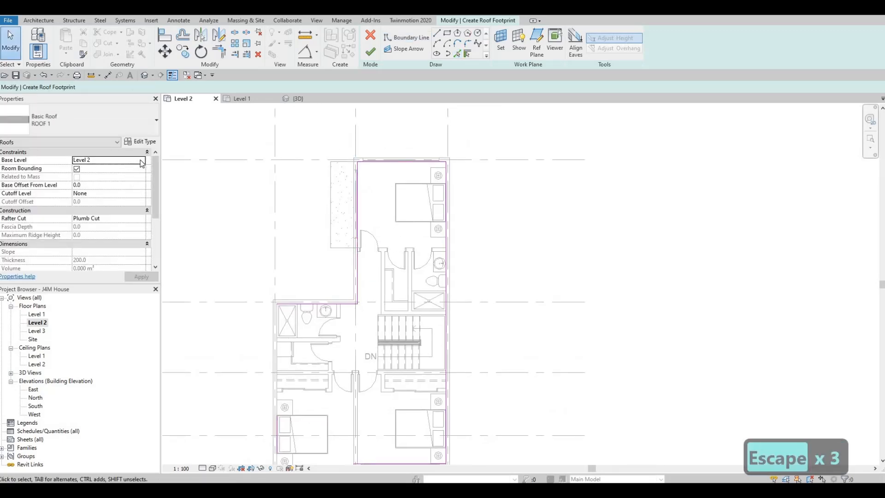
- Set the roof's base level to Level 3
click(92, 160)
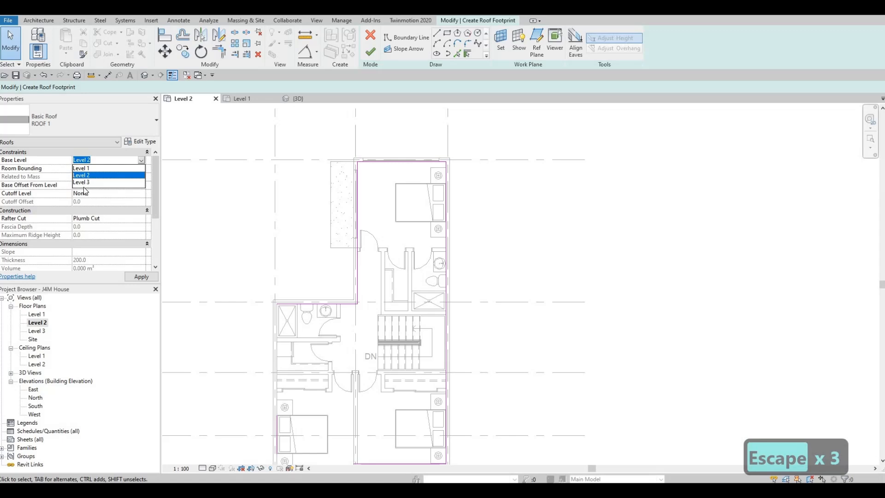
click(83, 182)
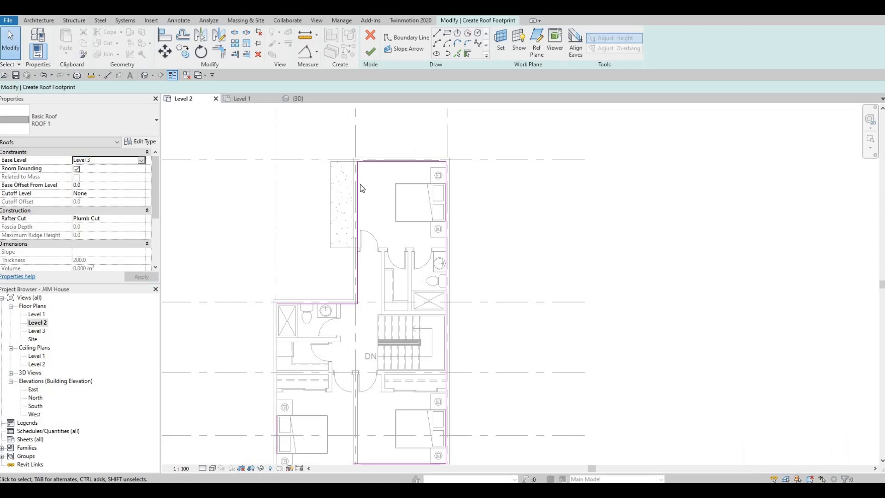
scroll(415, 180, up, 5)
key(Escape)
key(Escape)
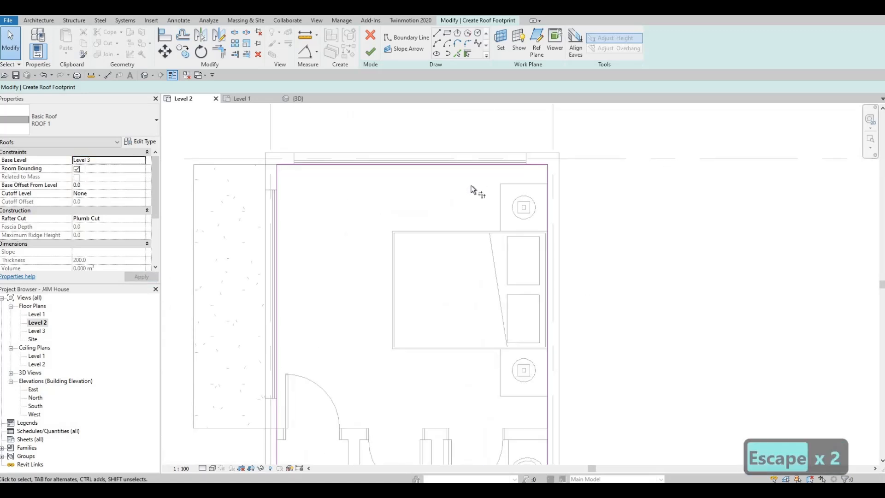
- Trim the boundary lines to closed corners from the north wing's west wall via grid B and the west wall to the southwest bedroom's south wall
key(t)
key(r)
scroll(484, 153, down, 5)
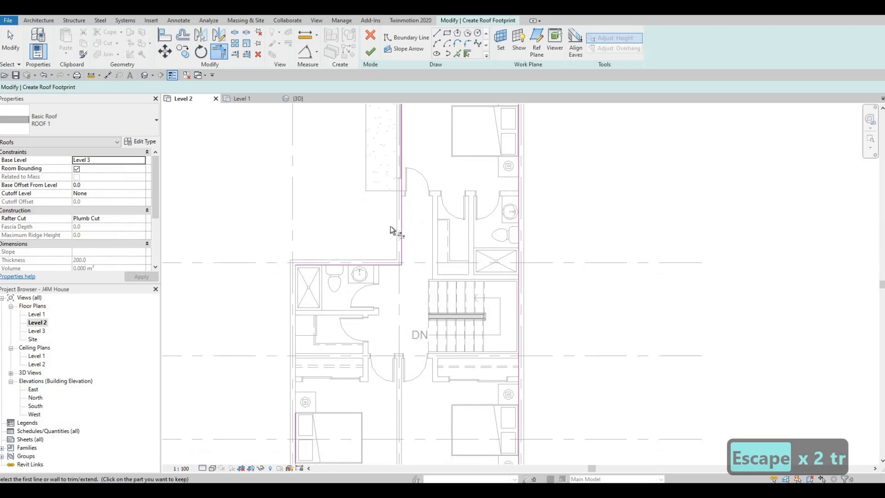
middle_drag(391, 230, 418, 195)
click(419, 195)
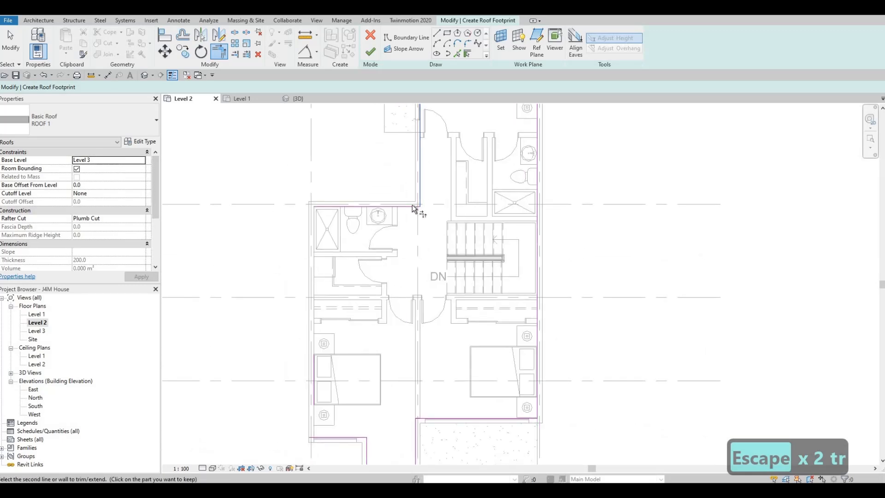
click(372, 206)
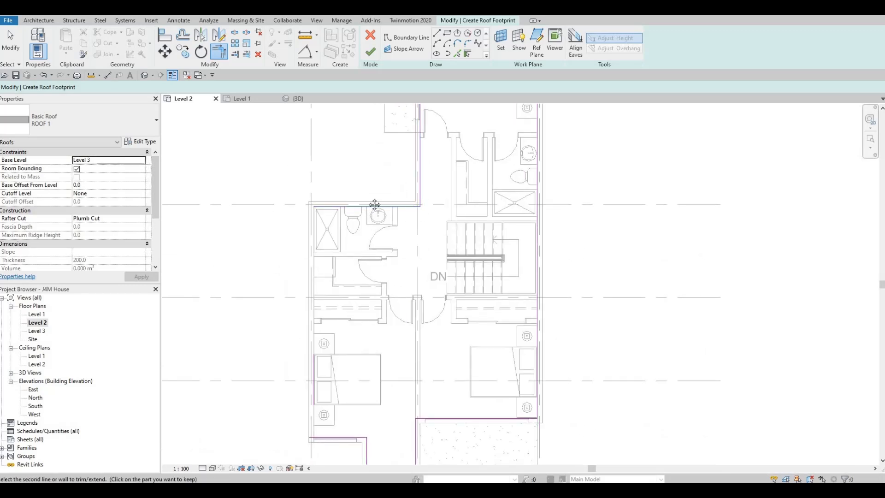
scroll(349, 261, down, 2)
click(348, 269)
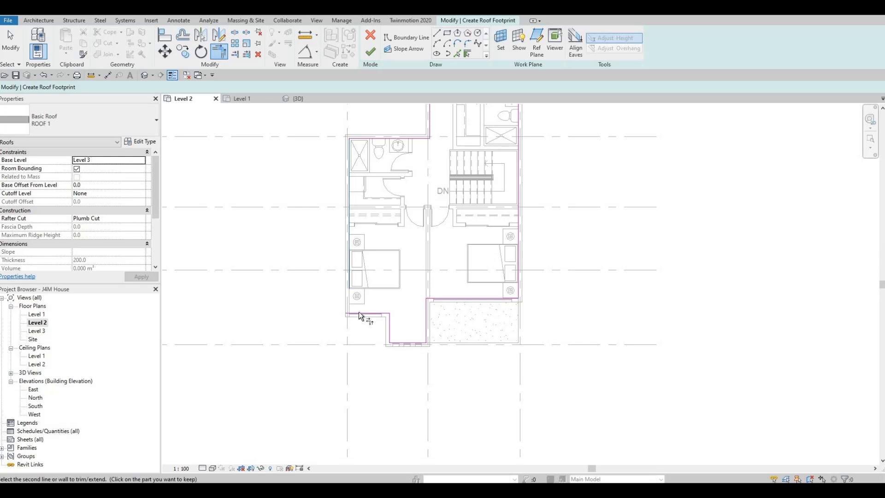
click(359, 313)
- Trim the boundary lines around the southwest bedroom's bay, the balcony-side wall and the east wall to closed corners
scroll(387, 316, up, 2)
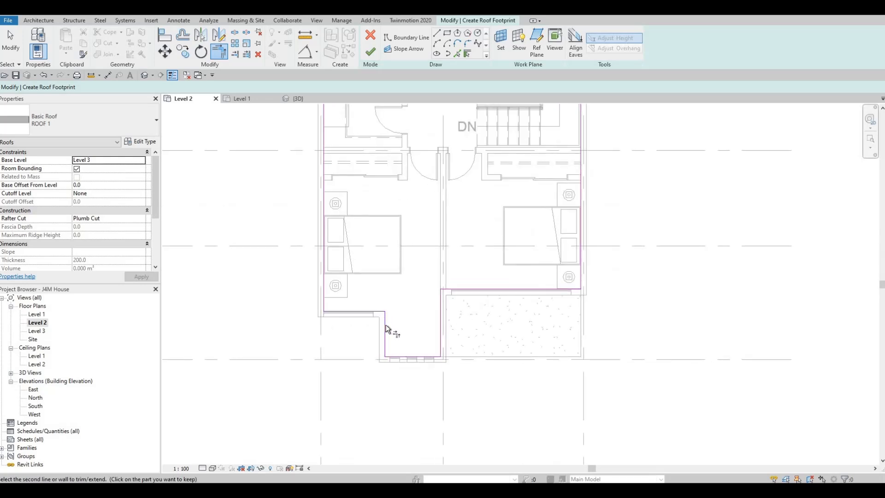
click(396, 356)
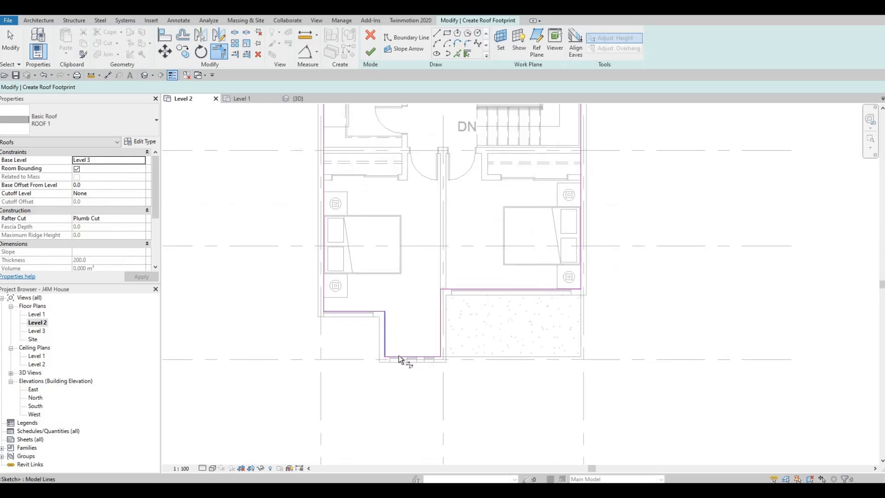
click(437, 333)
click(538, 289)
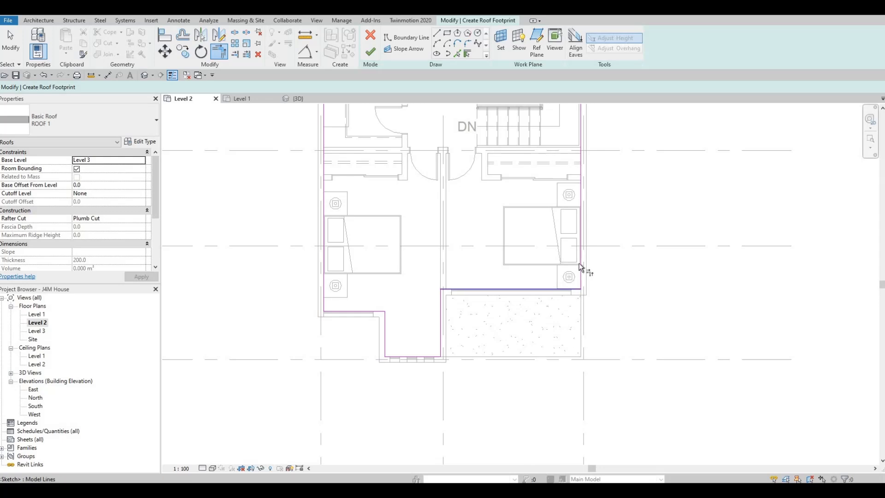
click(571, 228)
- Finish the roof footprint sketch and open the 3D view of the house
scroll(555, 235, down, 5)
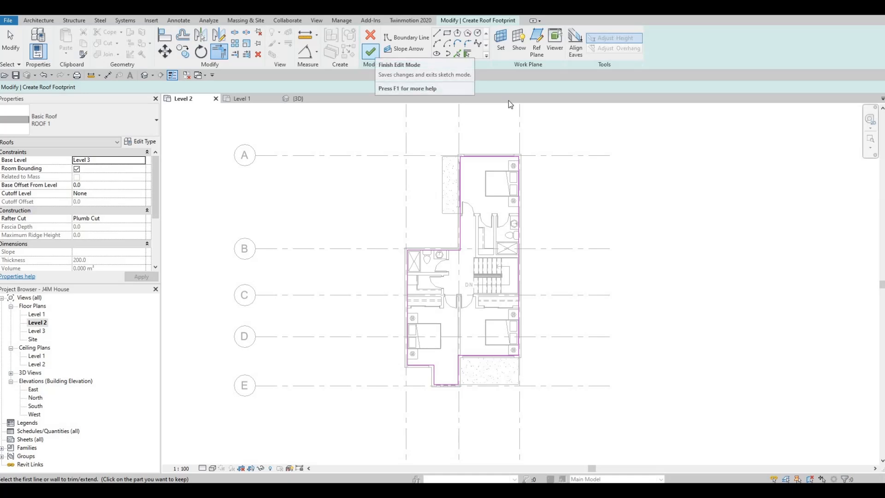
click(373, 52)
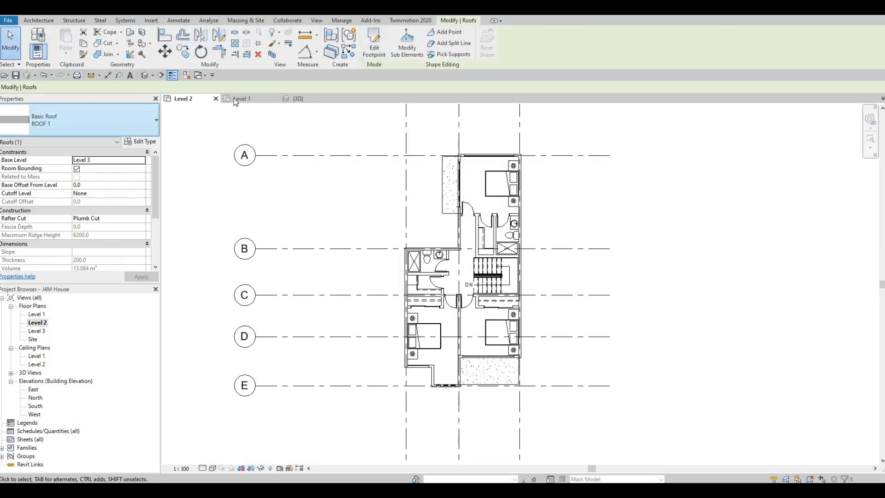
click(145, 75)
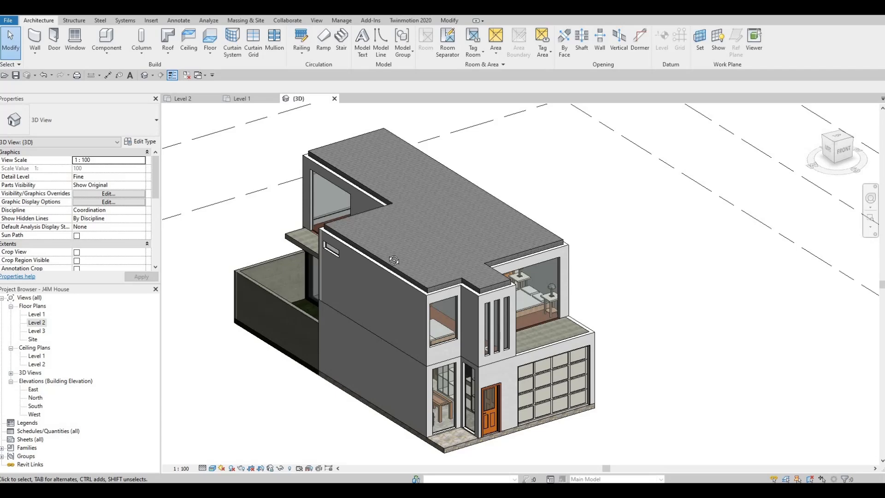
shift+middle_drag(440, 253, 402, 300)
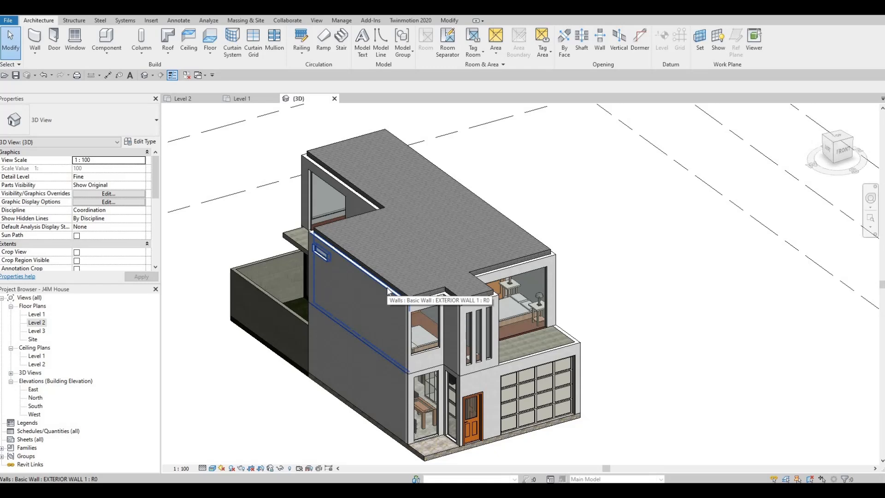
- Select the whole chain of upper-floor exterior walls and set their top offset to 600 mm
key(Tab)
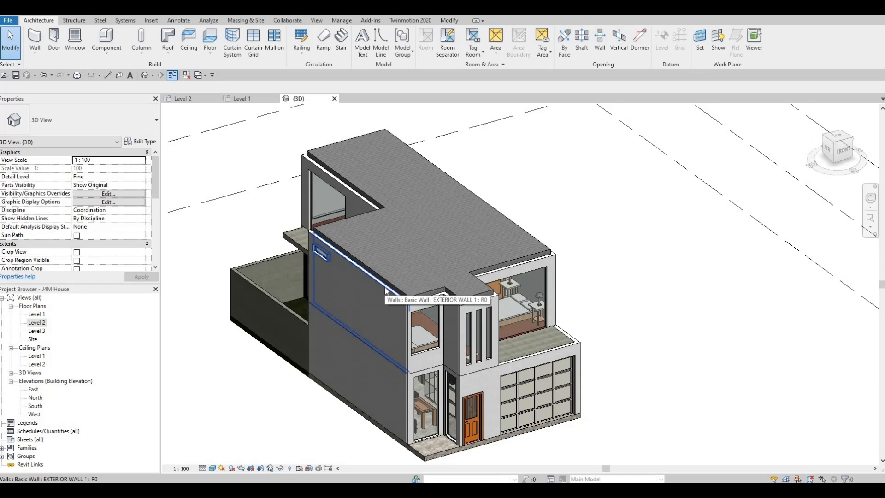
key(Tab)
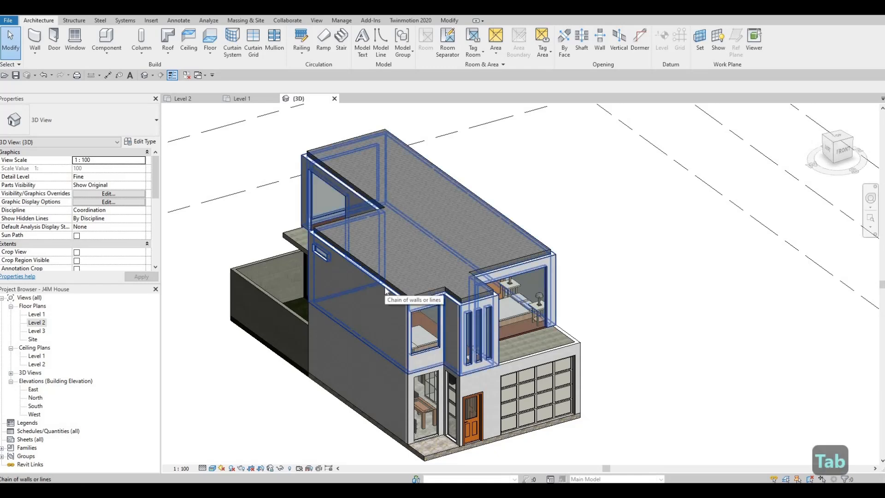
click(386, 289)
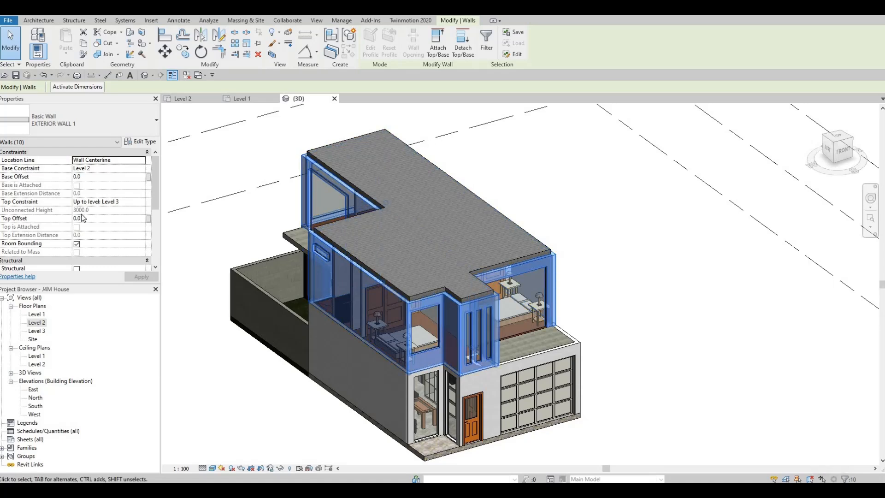
click(103, 218)
text(600)
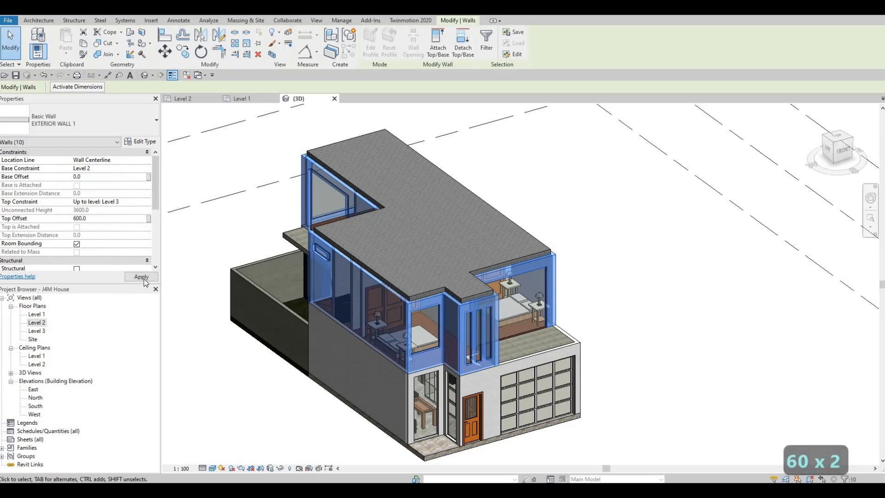
click(143, 278)
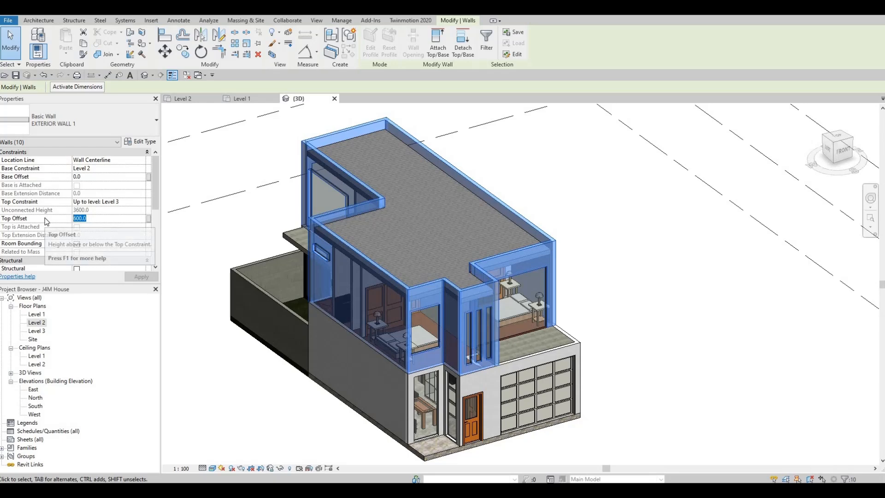
- Set the upper-floor exterior walls' top offset to 400 mm and clear the selection
text(400)
key(Return)
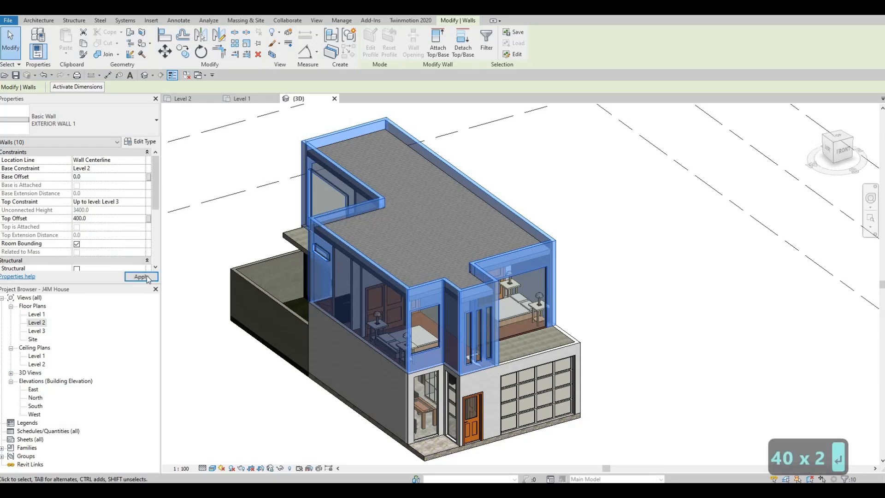
click(147, 277)
key(Escape)
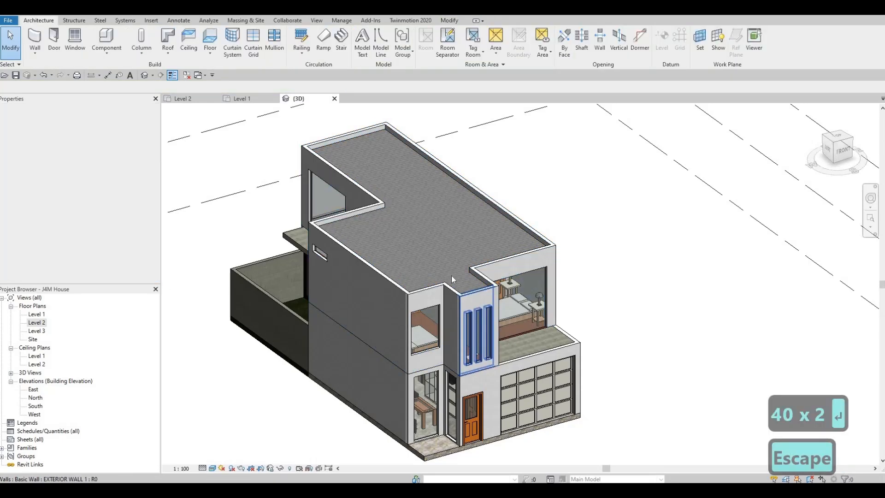
key(Escape)
shift+middle_drag(399, 276, 369, 280)
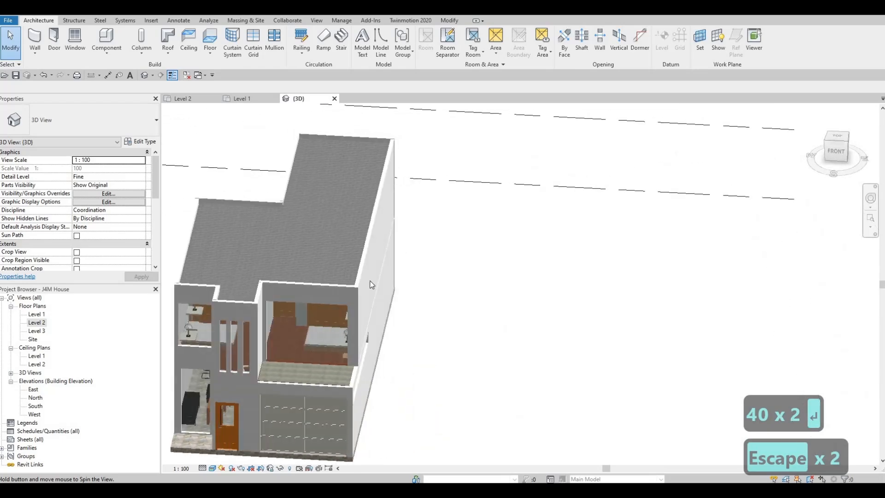
shift+middle_drag(595, 270, 479, 275)
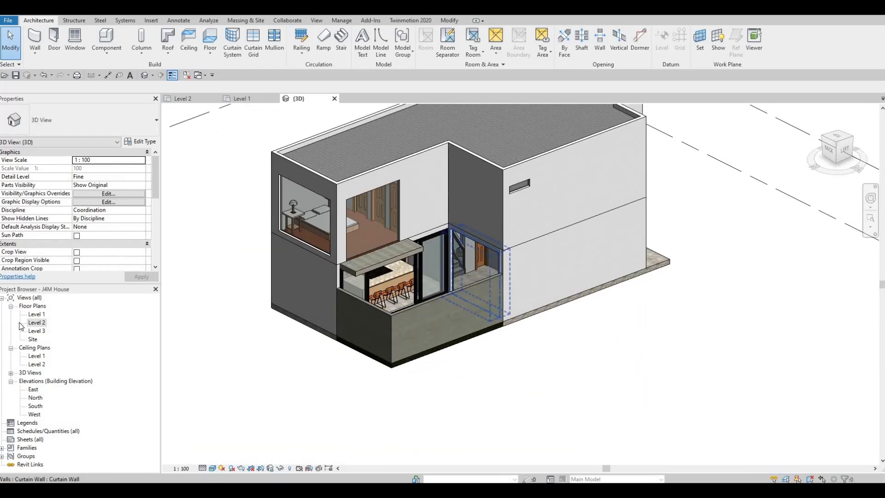
- Start a railing path on the Level 2 floor plan with the 900mm Rectangular railing type
double_click(36, 323)
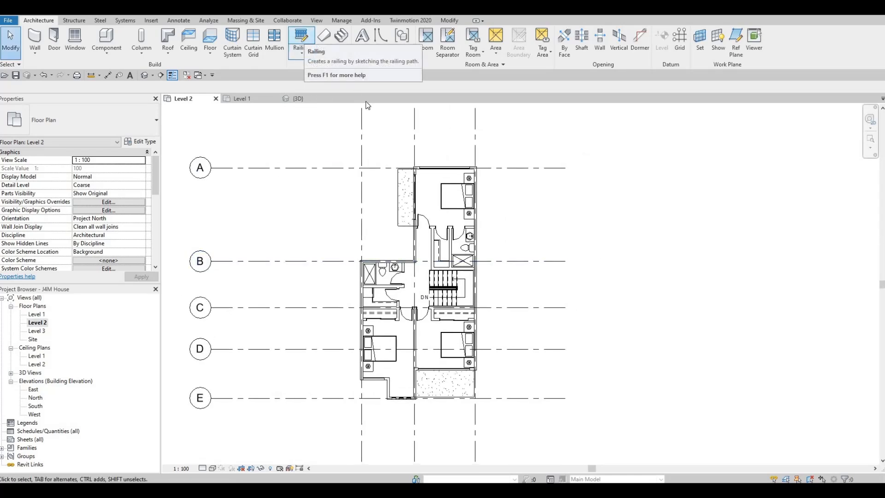
scroll(377, 124, up, 1)
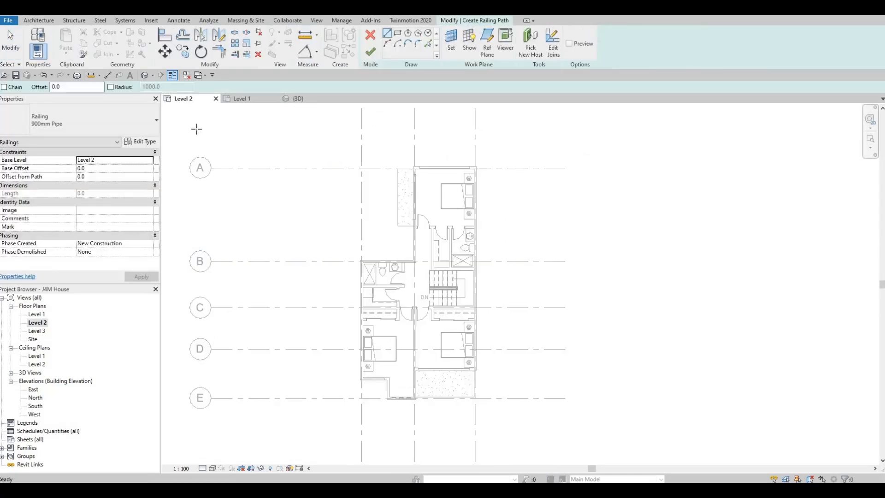
click(119, 131)
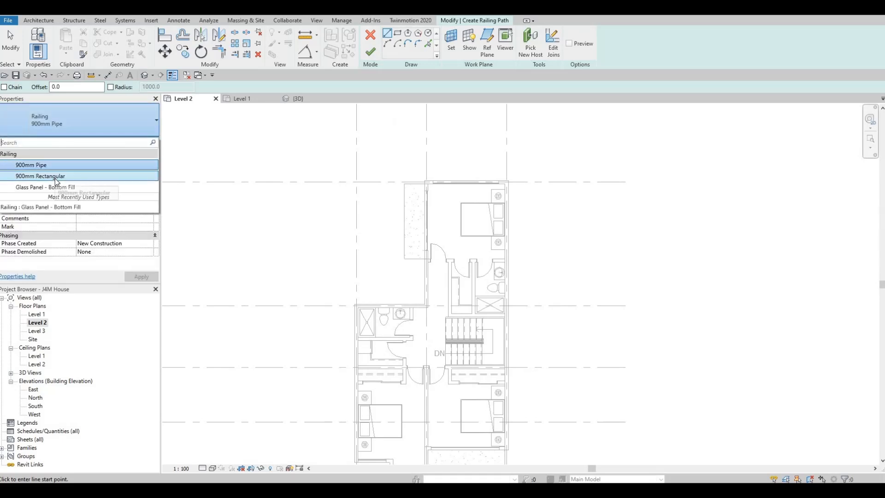
click(56, 176)
- Sketch the railing path along the three open sides of the rear bedroom's side balcony, 3300 mm on the outer edge, and finish the railing
scroll(458, 172, up, 2)
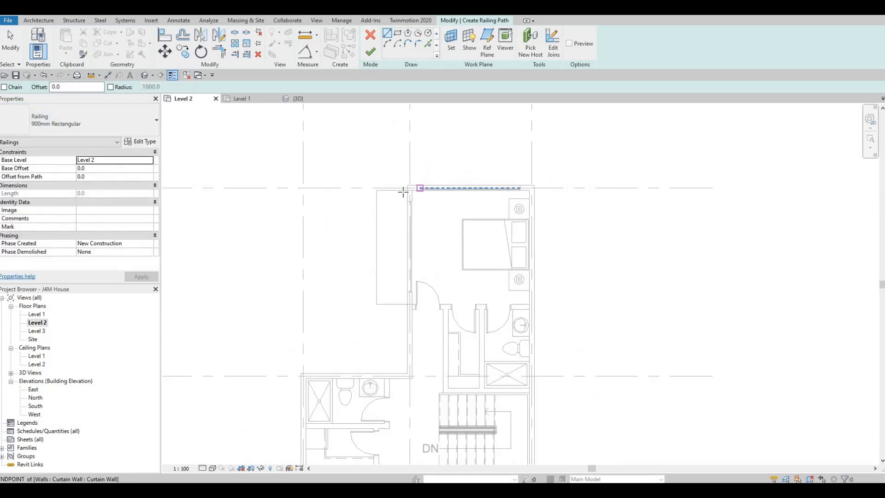
scroll(403, 191, up, 3)
click(396, 189)
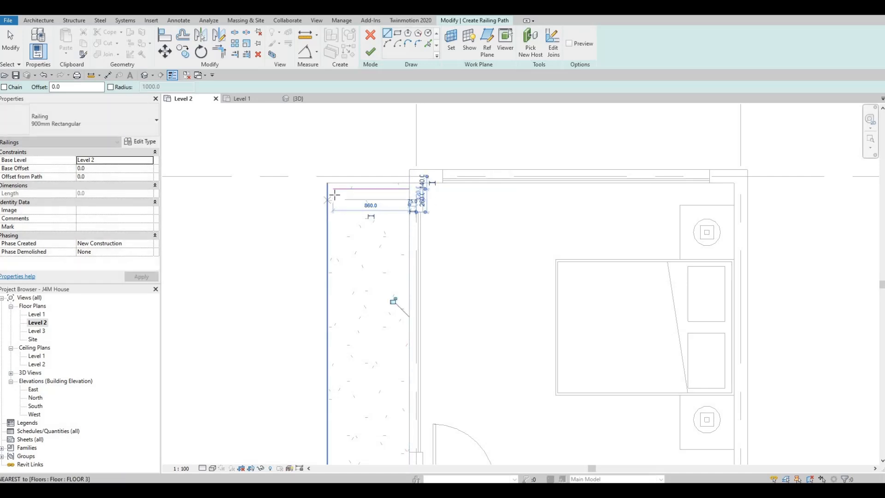
scroll(329, 208, down, 3)
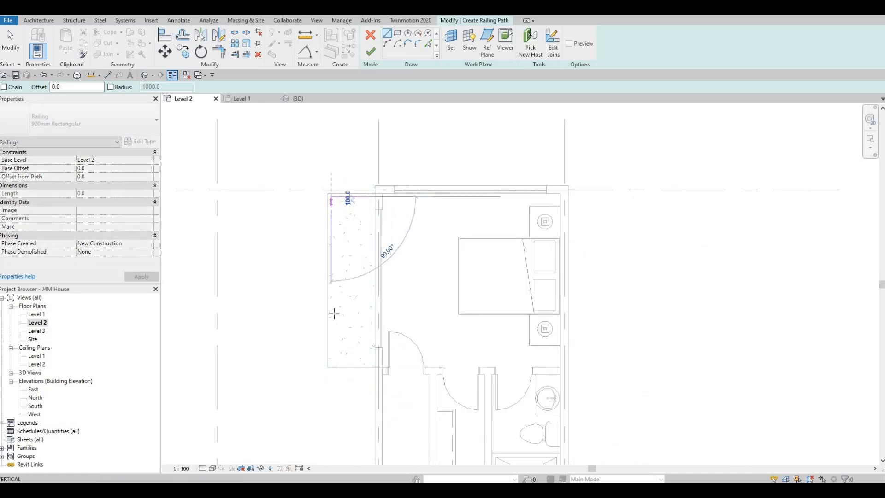
click(331, 364)
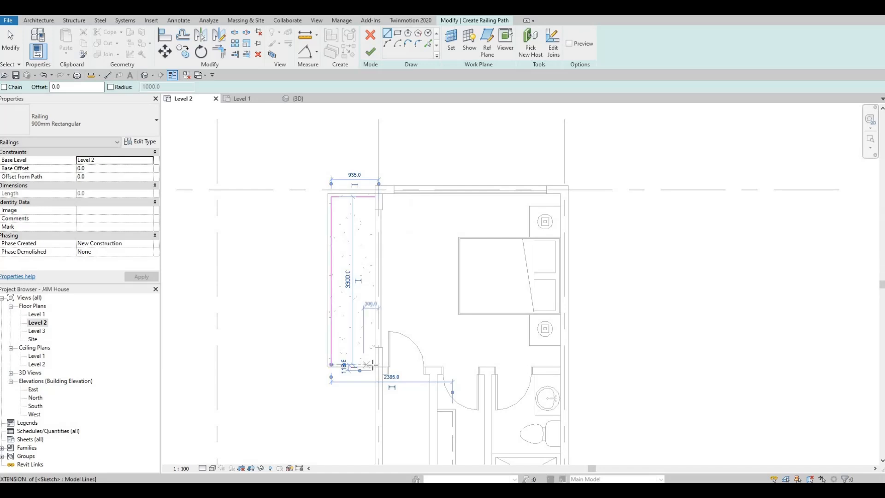
scroll(364, 362, up, 1)
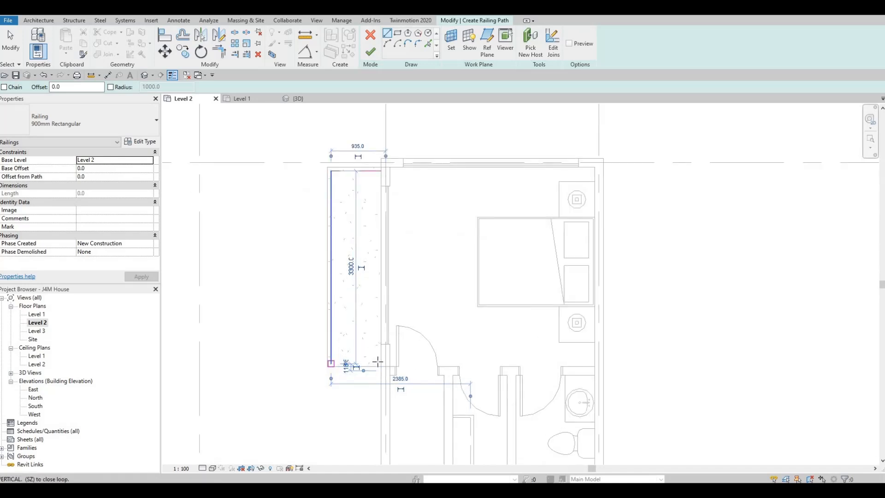
click(380, 363)
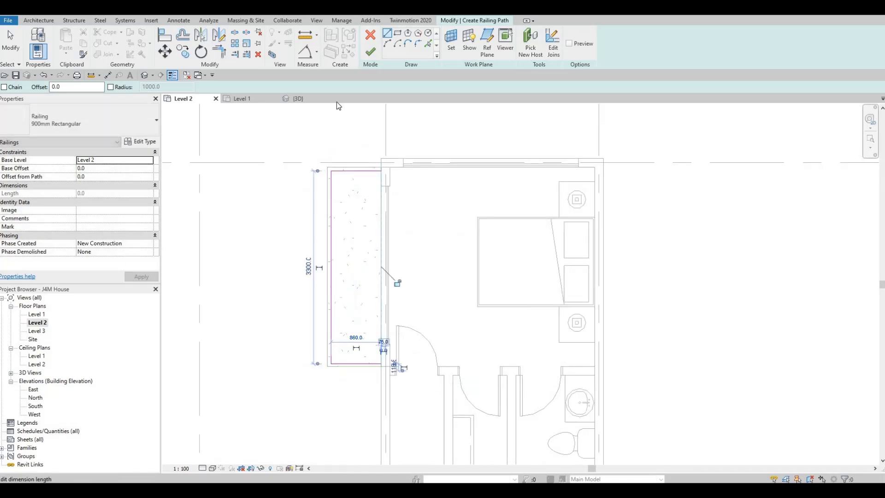
key(Escape)
scroll(364, 113, down, 1)
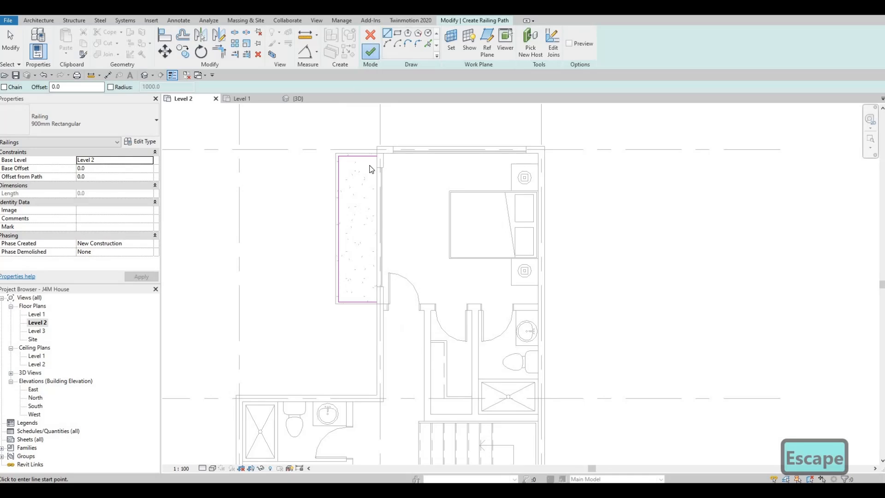
scroll(409, 208, down, 6)
middle_drag(409, 208, 345, 103)
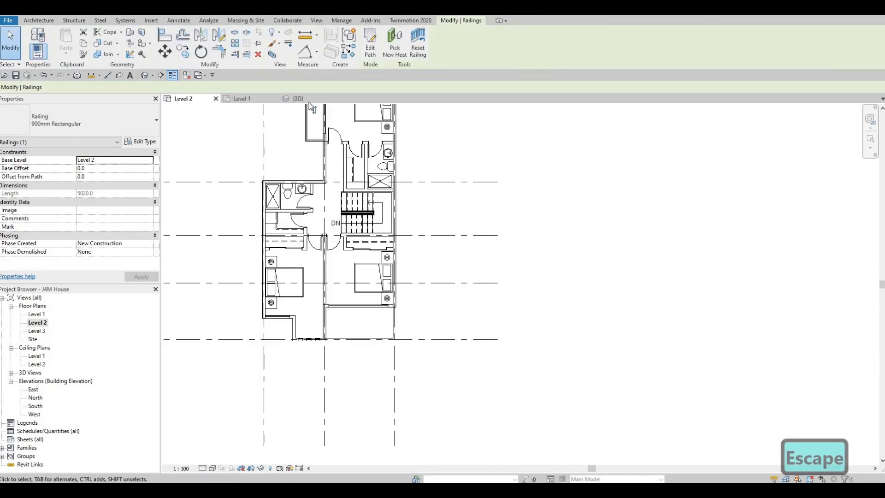
key(Escape)
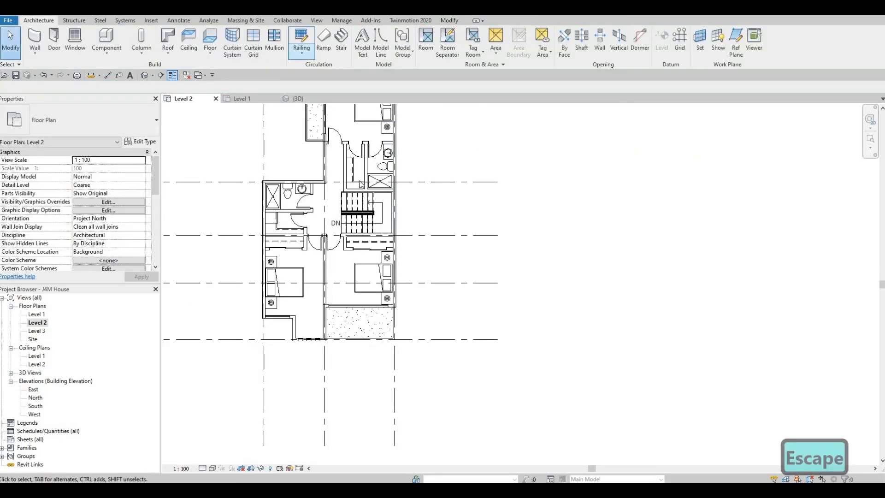
- Create a 900mm Rectangular railing along the two open edges of the front balcony, about 1560 mm on the short side
scroll(366, 329, up, 5)
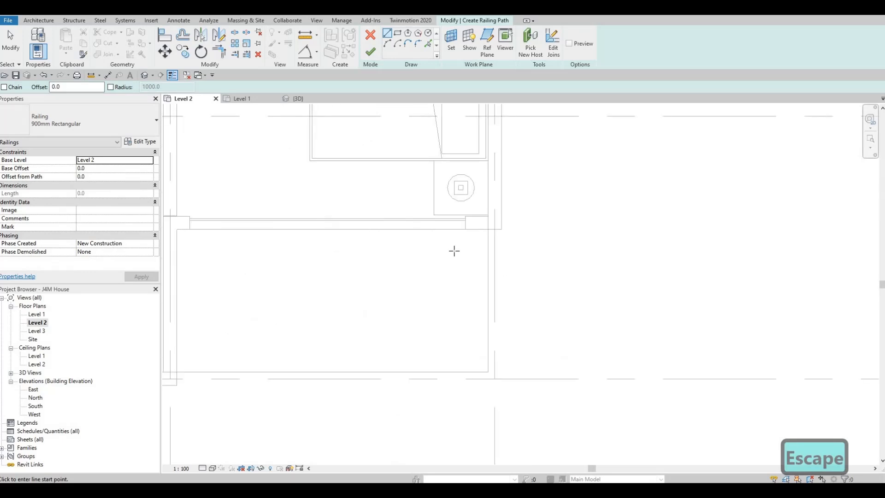
click(483, 229)
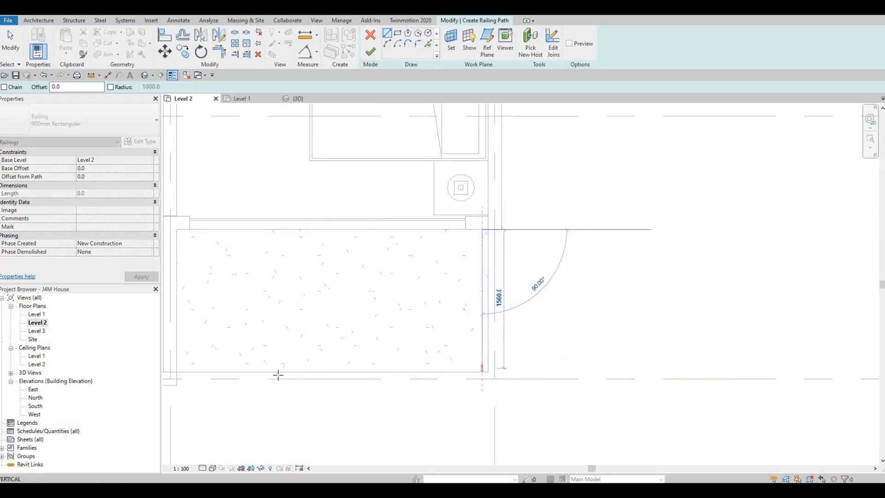
middle_drag(202, 388, 306, 354)
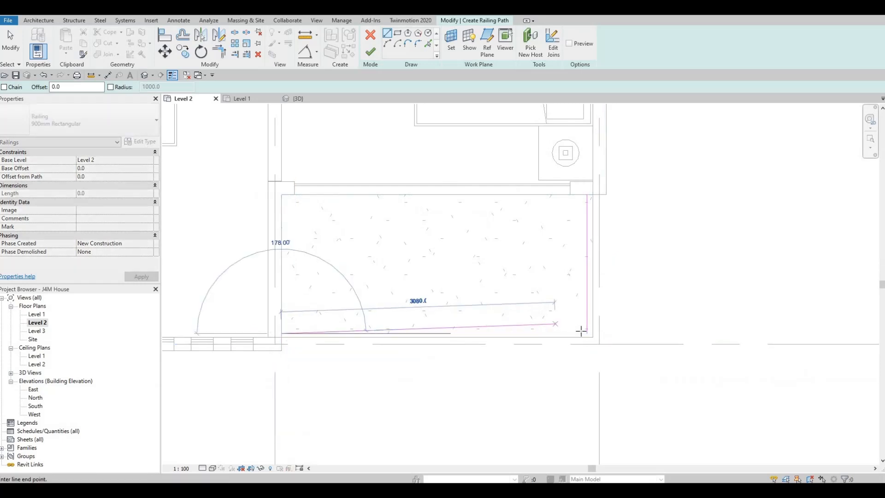
click(586, 333)
key(Escape)
key(Escape)
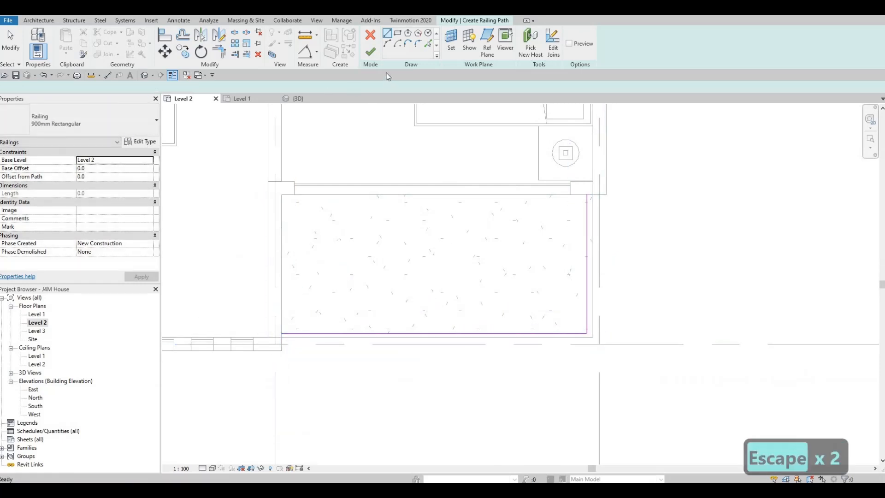
click(370, 51)
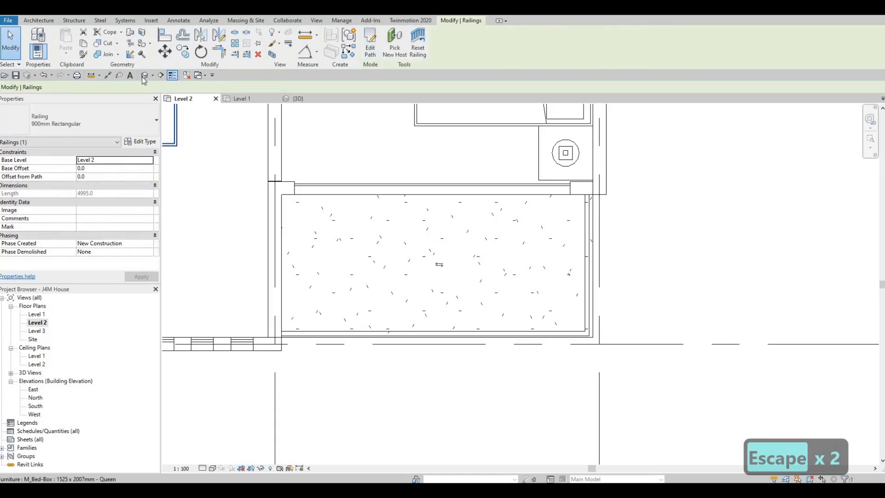
- In the 3D view, place a horizontal curtain grid line 600 mm below the top of the rear upper-floor bedroom's glazing
shift+middle_drag(433, 232, 629, 223)
scroll(539, 267, up, 5)
scroll(627, 224, down, 3)
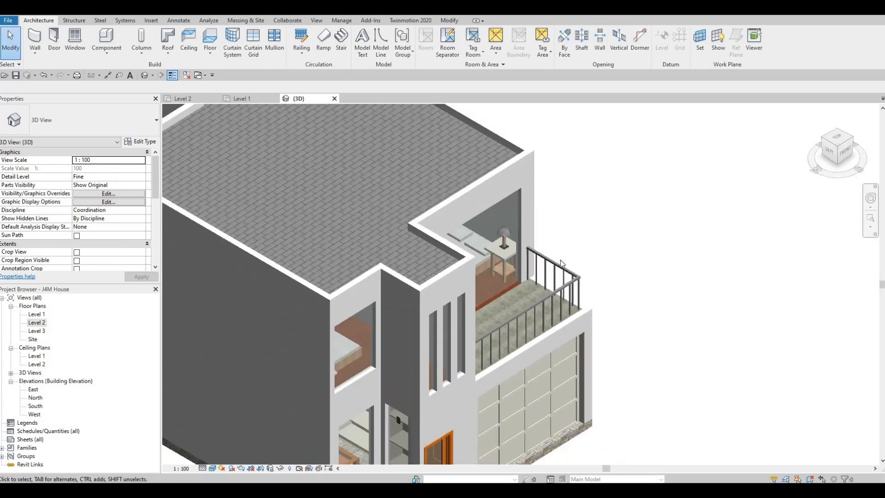
shift+middle_drag(507, 299, 469, 237)
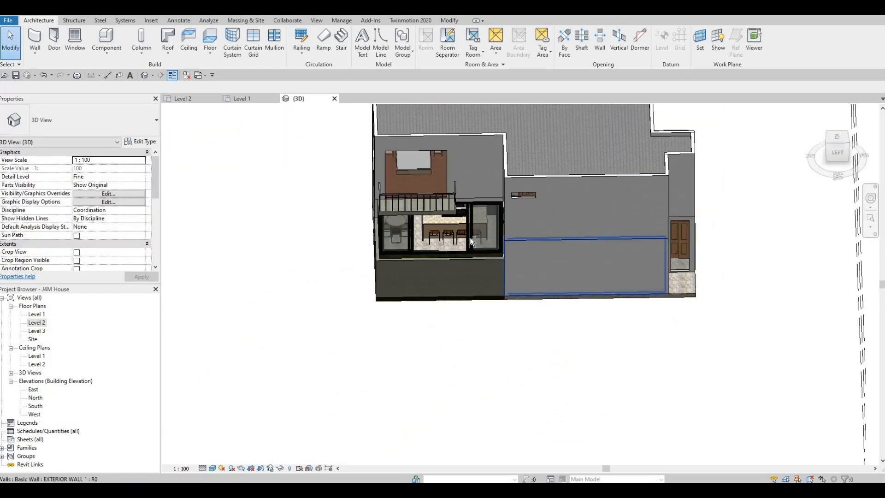
shift+middle_drag(544, 196, 407, 190)
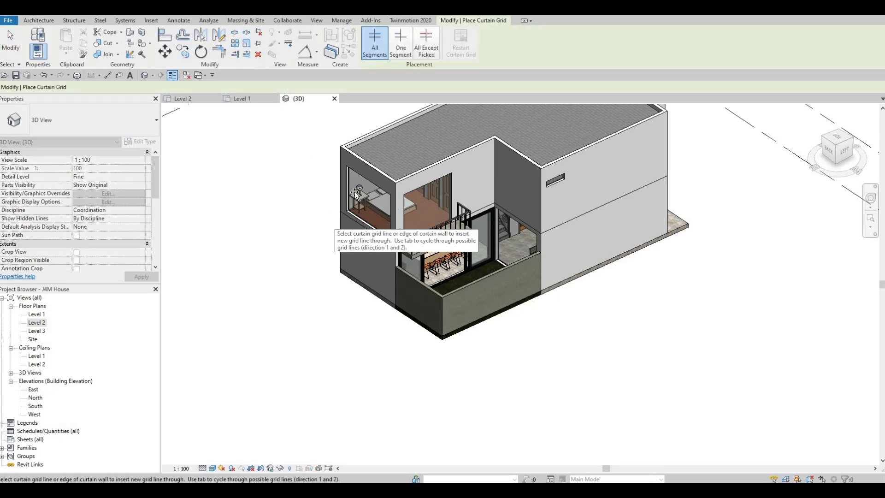
shift+middle_drag(363, 222, 411, 207)
scroll(357, 178, up, 2)
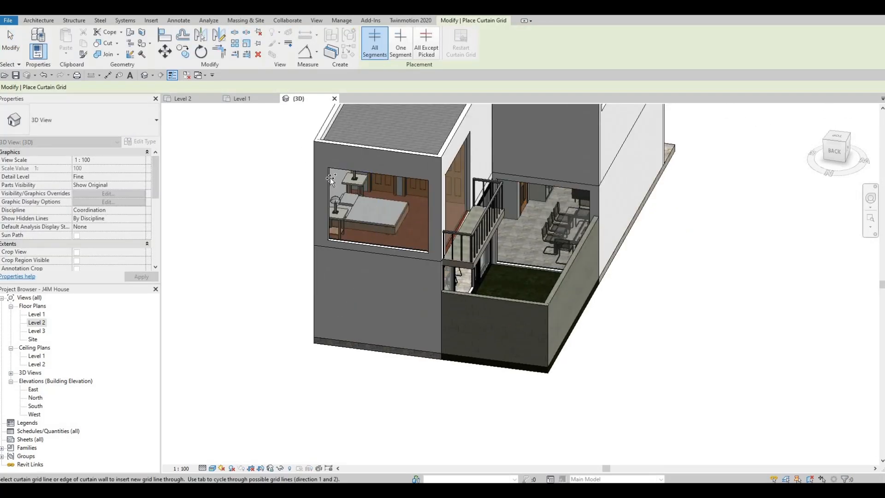
scroll(329, 179, up, 3)
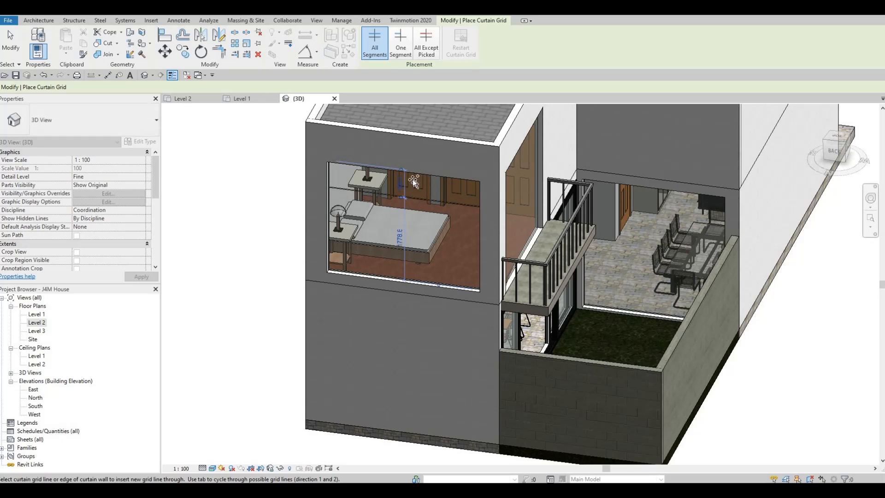
shift+middle_drag(407, 185, 411, 166)
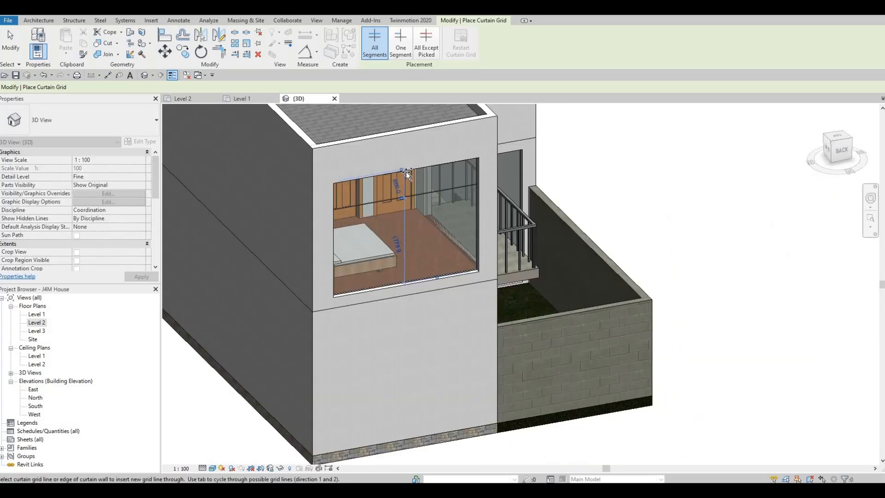
- Divide the rear bedroom's curtain wall into four 750 mm wide bays with vertical grid lines at the panel midpoints
click(409, 283)
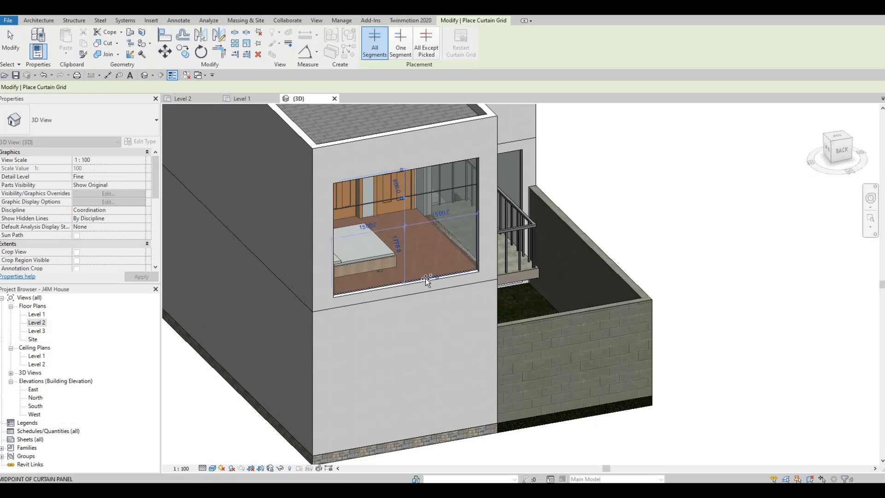
shift+middle_drag(417, 282, 411, 290)
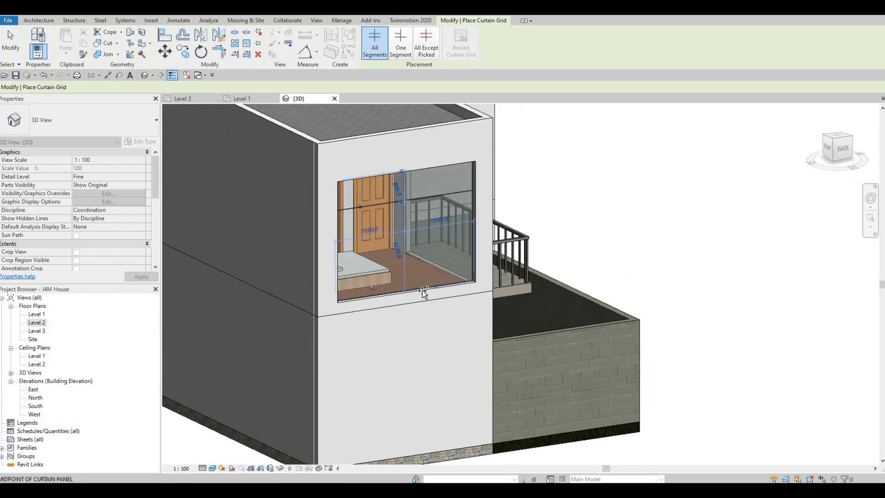
click(423, 291)
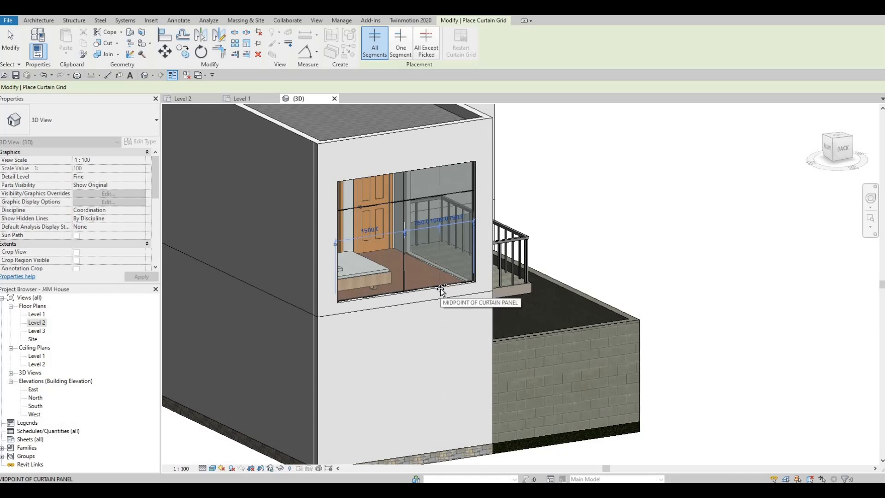
click(440, 289)
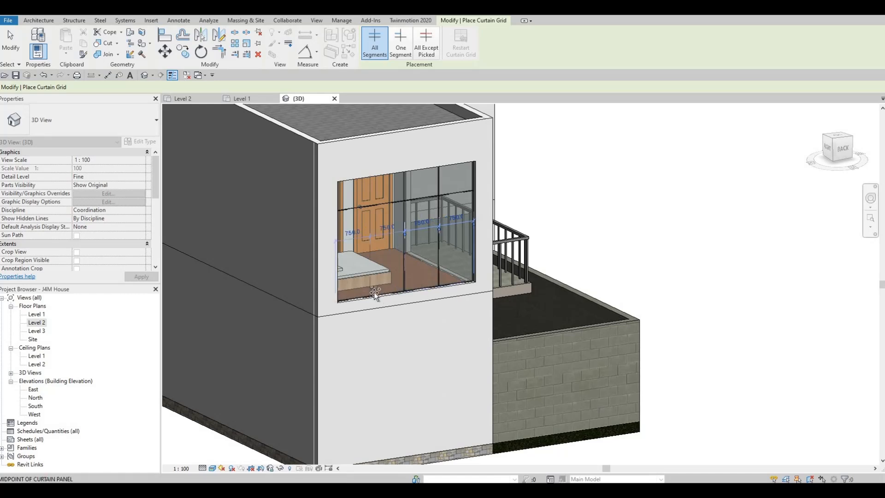
- Add a lower horizontal grid line across the rear bedroom's curtain wall, 600 mm above its bottom edge
click(337, 251)
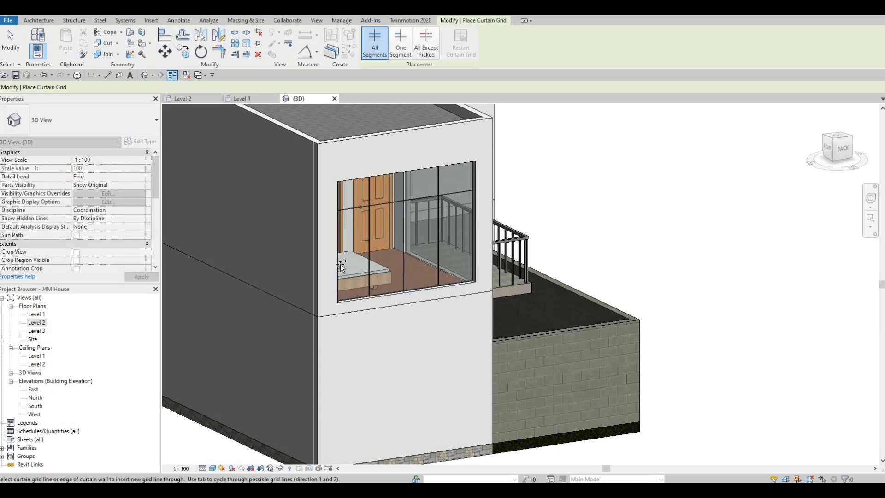
click(400, 273)
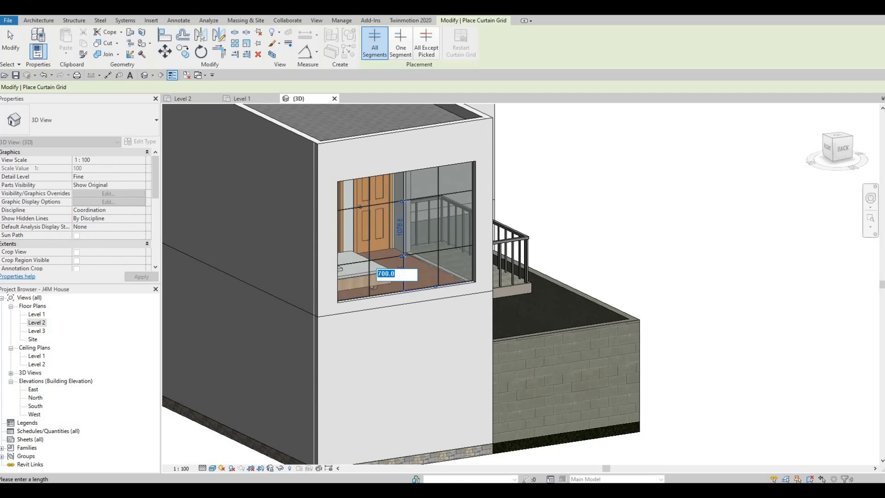
text(600)
key(Return)
key(Escape)
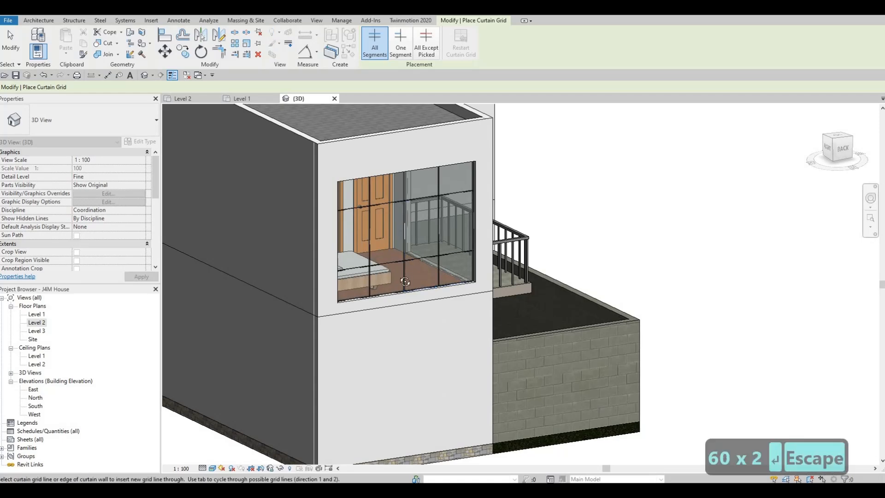
key(Escape)
- Place two horizontal curtain grid lines on the narrow upper front window, 612.1 mm from its top and 408.1 mm from its bottom
shift+middle_drag(405, 282, 362, 310)
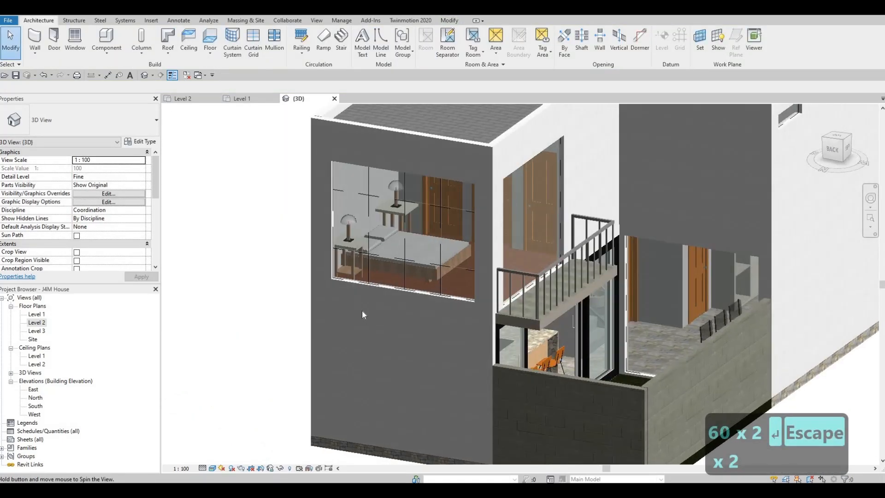
scroll(483, 297, down, 5)
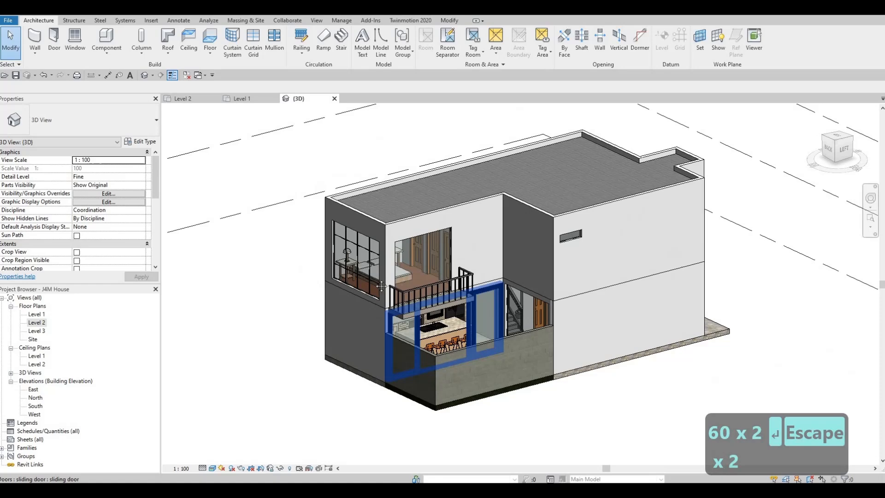
shift+middle_drag(442, 350, 351, 234)
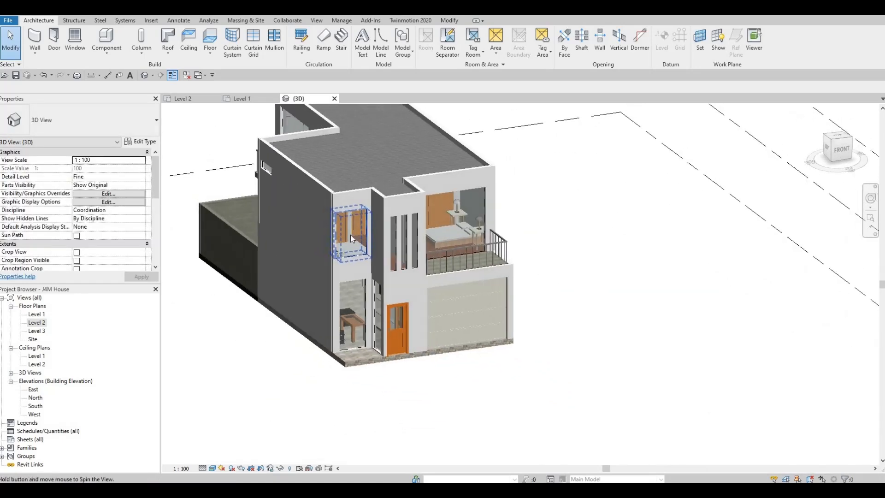
scroll(350, 235, up, 2)
shift+middle_drag(295, 183, 258, 84)
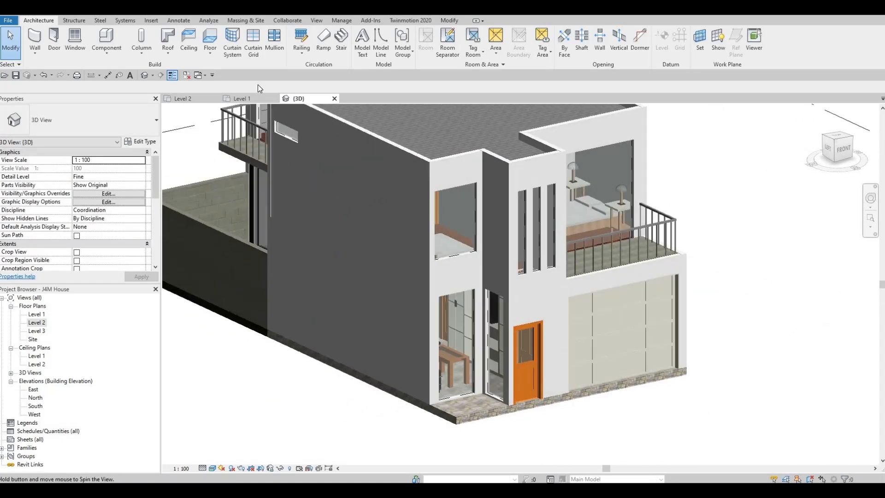
click(253, 42)
scroll(437, 197, up, 2)
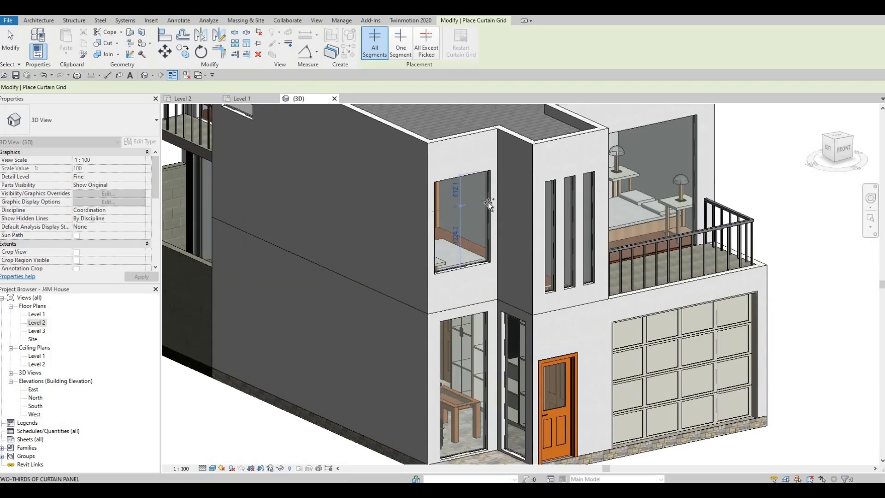
click(485, 238)
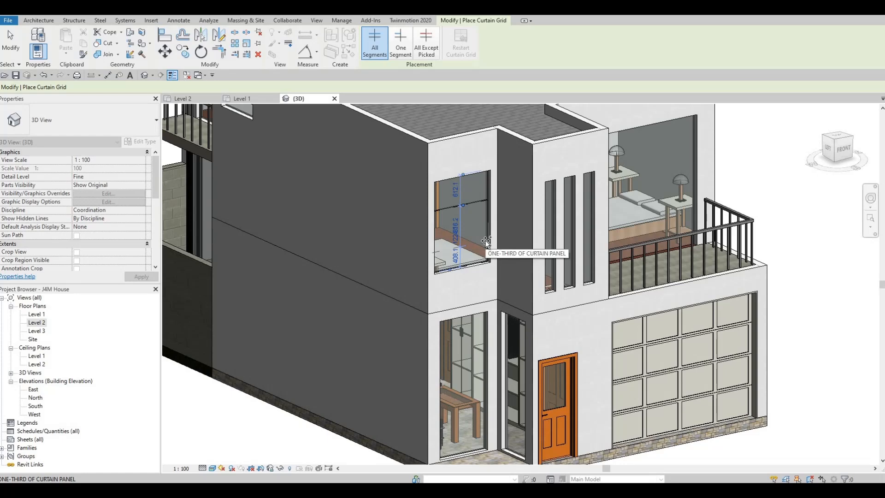
click(485, 240)
key(Escape)
key(Escape)
key(Escape)
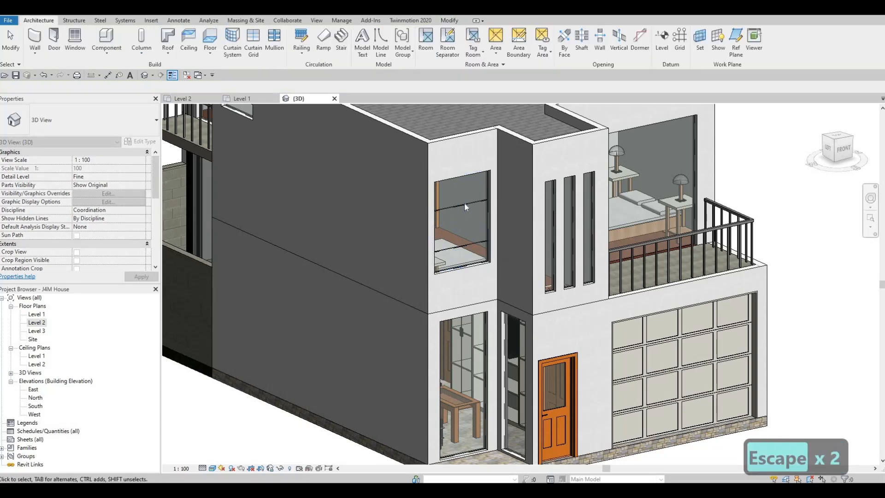
- Set the narrow upper front window's two horizontal grid lines to 600 mm from its top and bottom edges
click(455, 191)
click(455, 189)
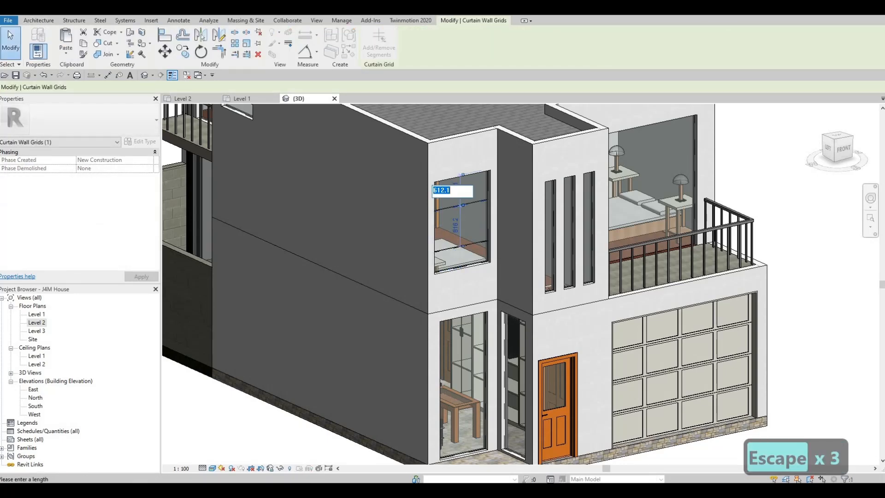
text(600)
key(Return)
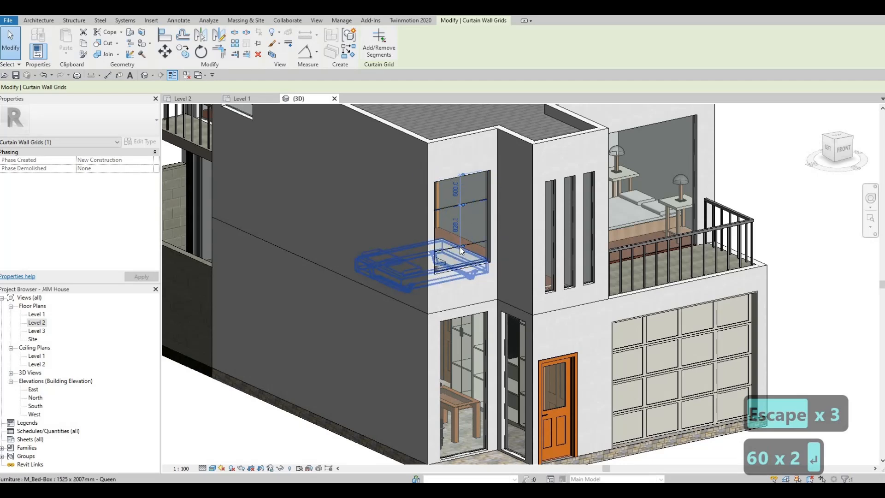
key(Escape)
click(461, 243)
click(442, 256)
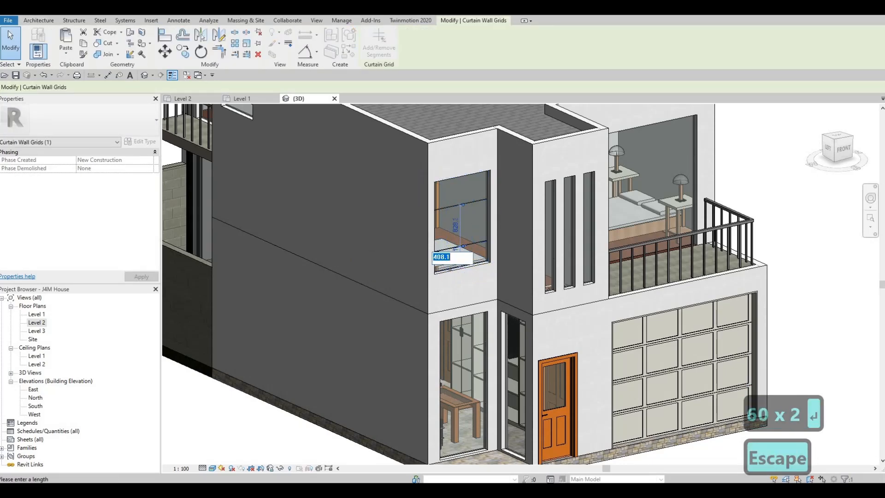
text(600)
key(Return)
key(Escape)
key(Escape)
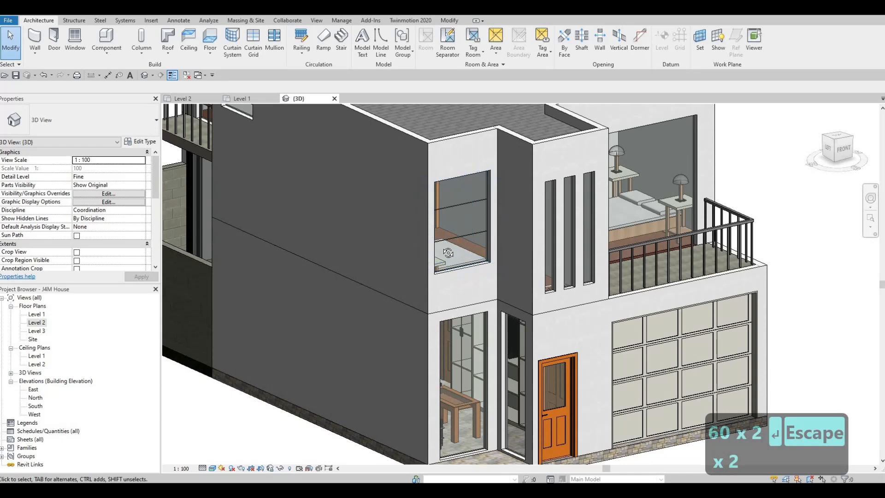
- Add two vertical curtain grid lines to the narrow upper front window, one near each side, about 200 mm in from its left edge
shift+middle_drag(448, 253, 250, 119)
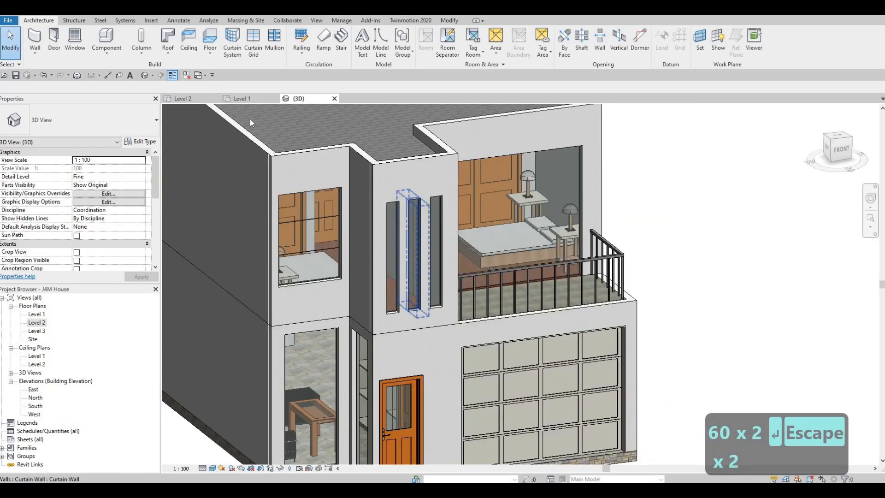
click(254, 42)
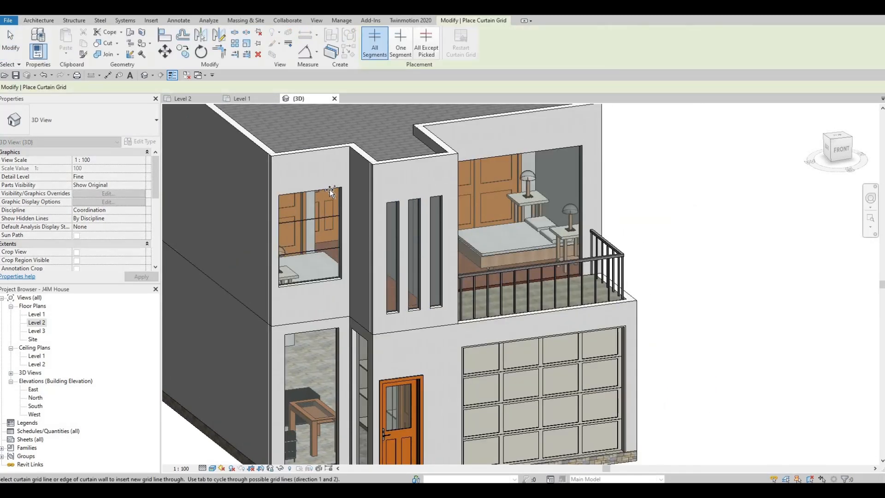
click(330, 189)
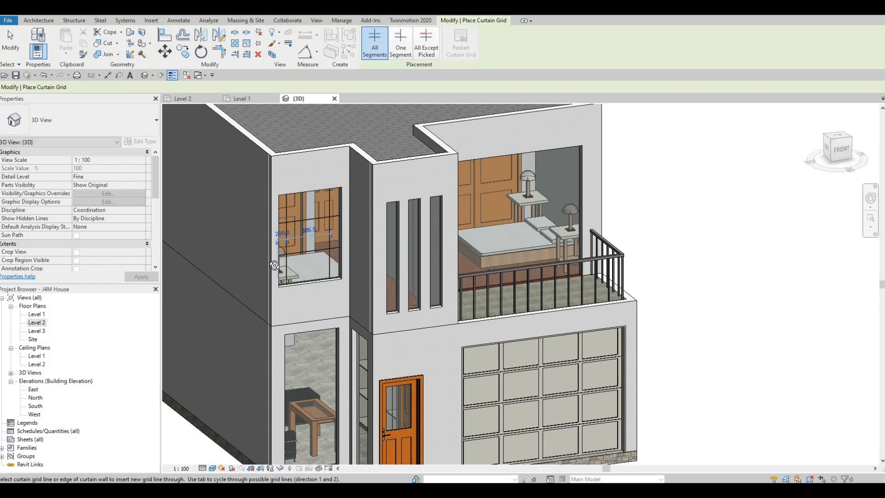
- Place a horizontal curtain grid line 600 mm below the top of the upper front bedroom's balcony glazing
shift+middle_drag(274, 265, 317, 201)
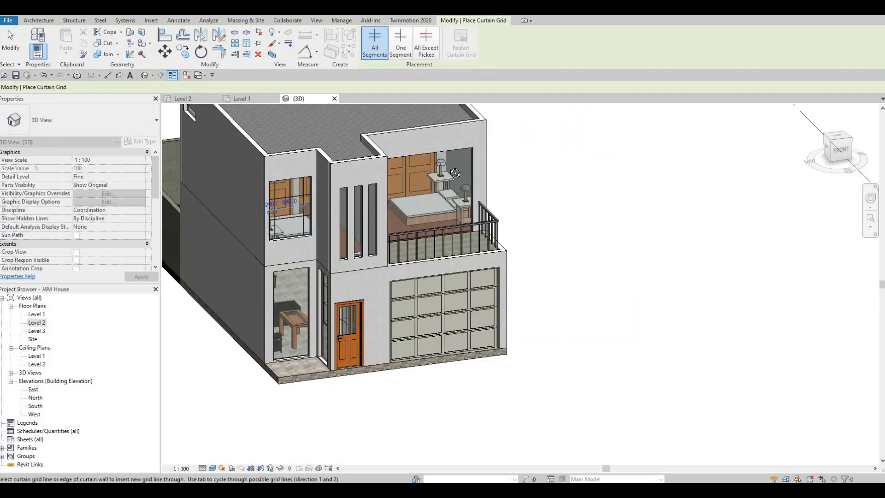
shift+middle_drag(455, 173, 460, 169)
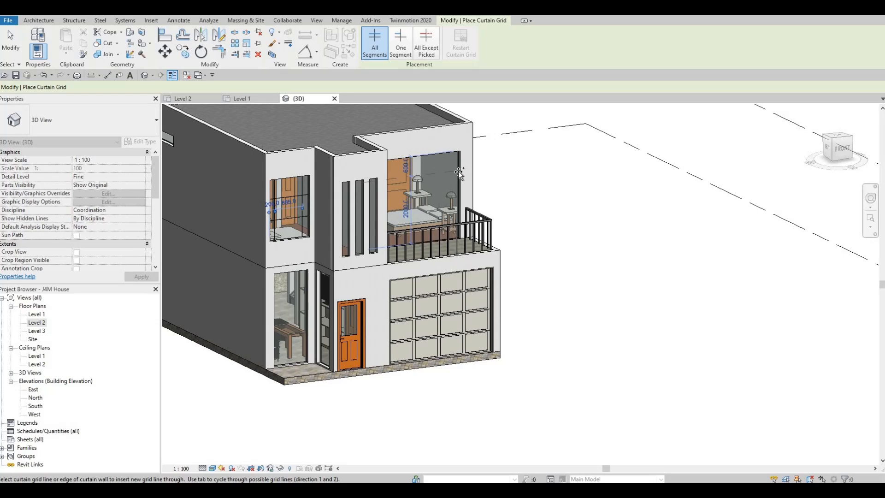
click(458, 171)
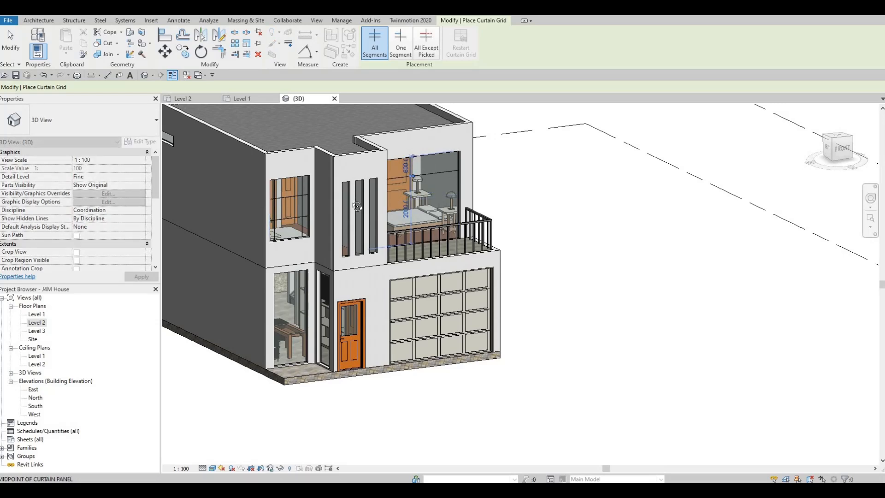
- Add vertical grid lines to the front balcony glazing, 800 mm from its left edge and at the midpoint of the remaining panel, 1150 mm further
shift+middle_drag(405, 178, 385, 157)
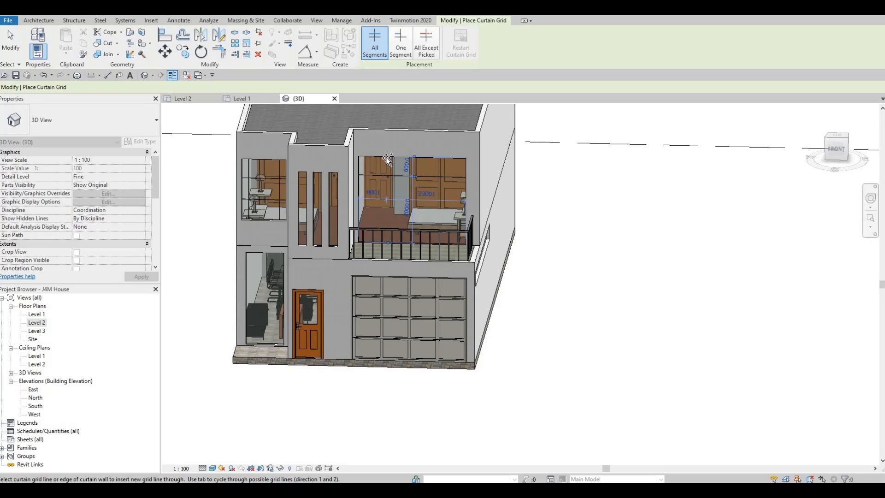
click(386, 156)
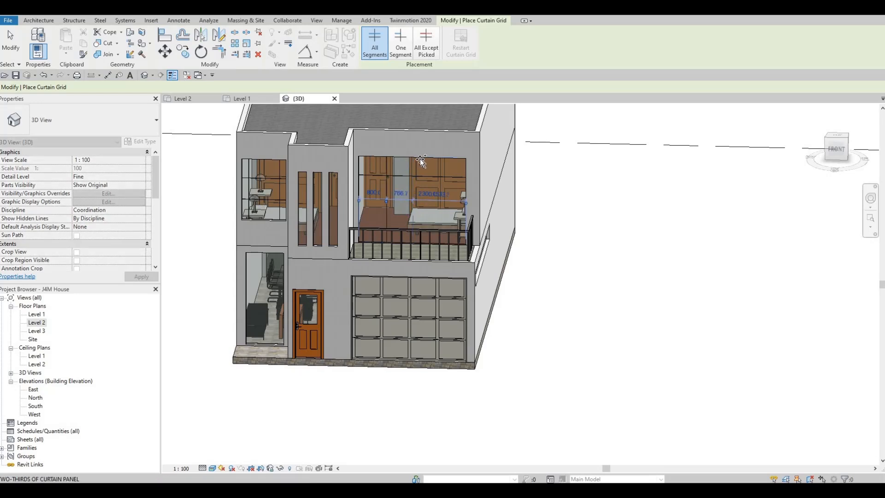
shift+middle_drag(376, 228, 390, 209)
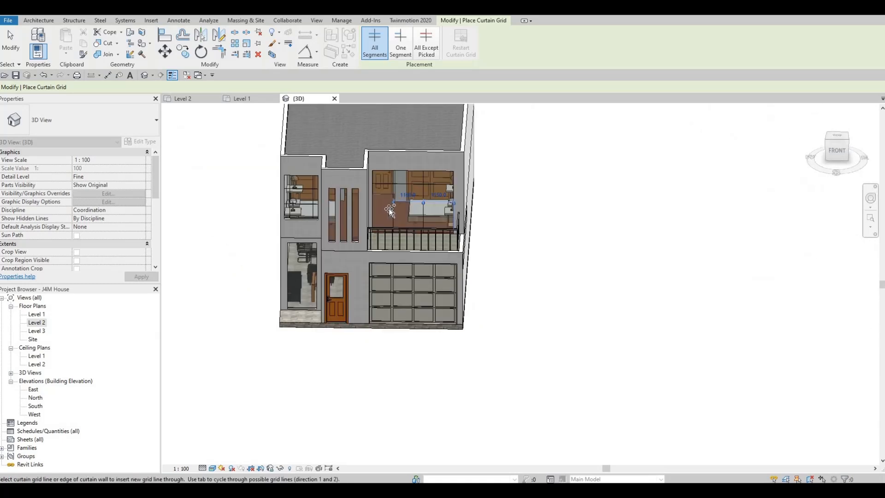
- Place a horizontal curtain grid line 600 mm below the top of the upper bedroom glazing at the rear balcony
shift+middle_drag(503, 241, 405, 189)
scroll(378, 173, up, 2)
scroll(379, 172, down, 2)
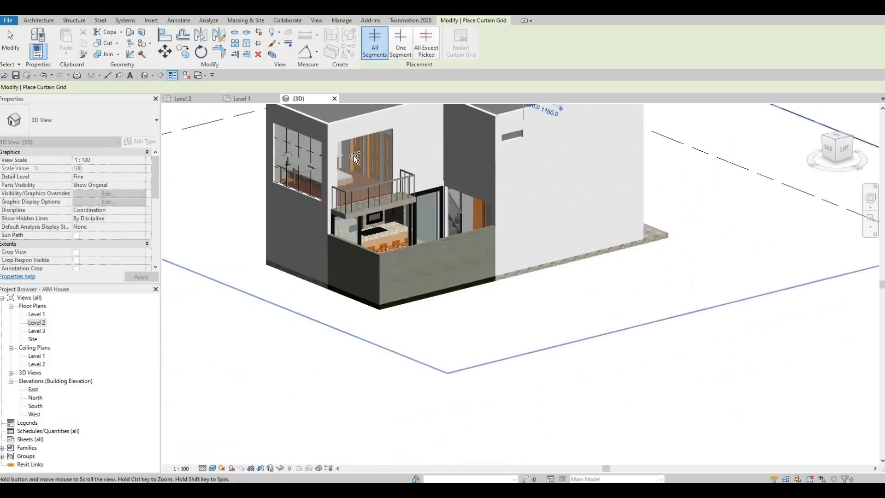
scroll(385, 156, up, 2)
scroll(381, 149, up, 2)
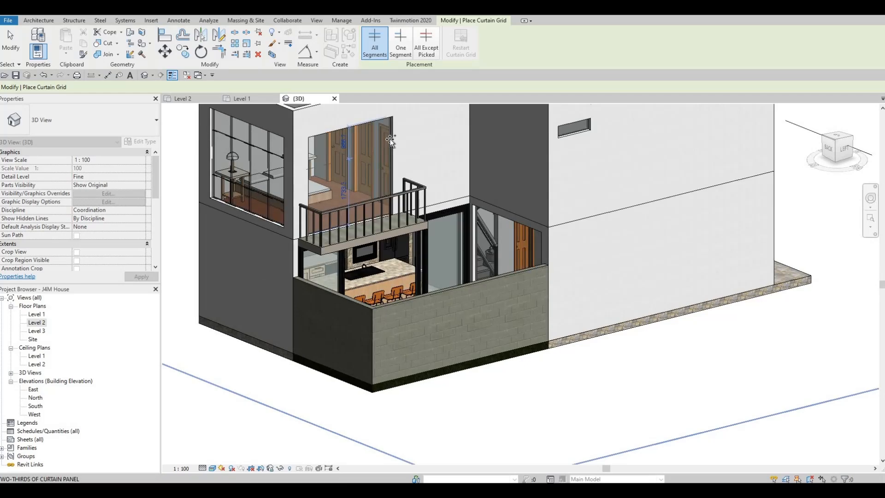
click(350, 153)
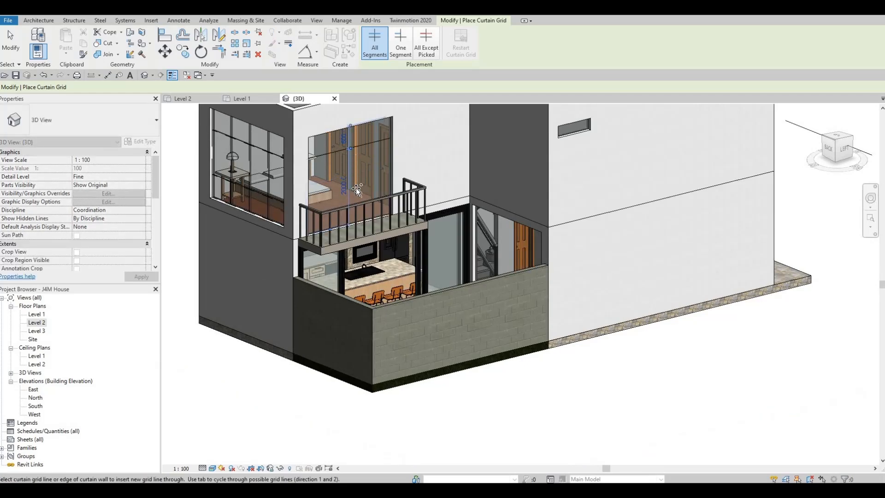
- Place a vertical curtain grid line on the rear balcony glazing, 760 mm from its left edge
shift+middle_drag(356, 187, 333, 202)
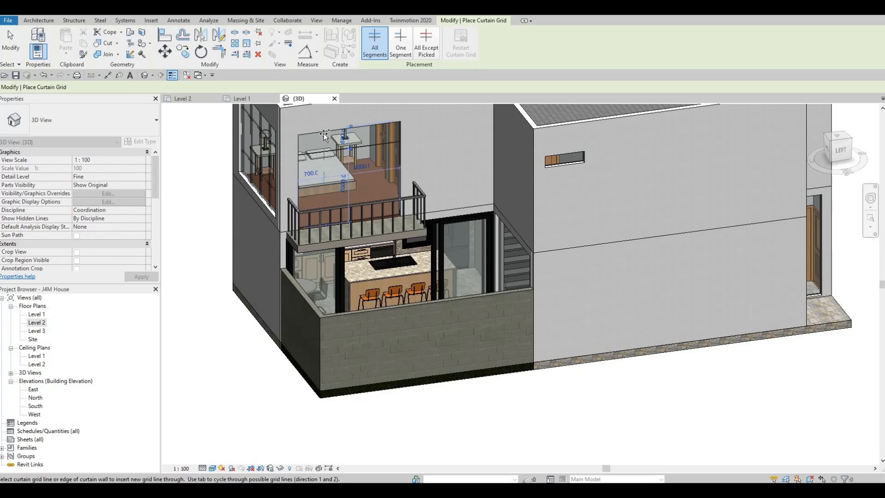
scroll(327, 132, up, 2)
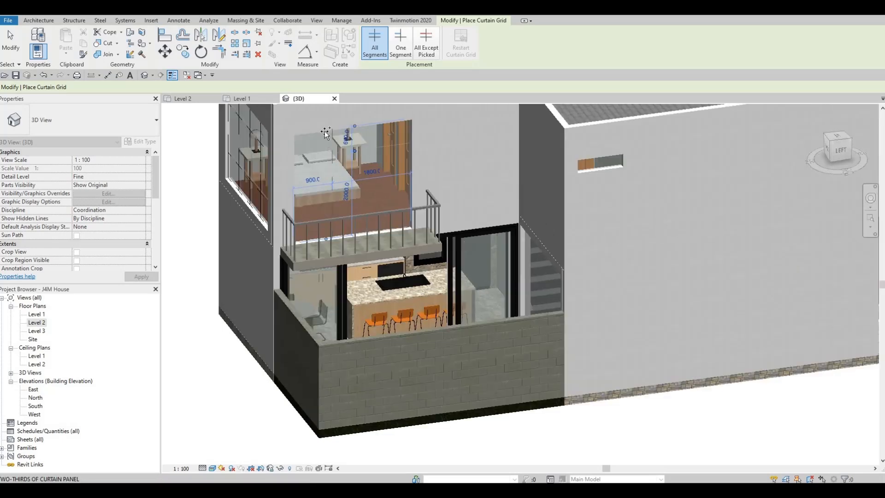
scroll(328, 133, up, 3)
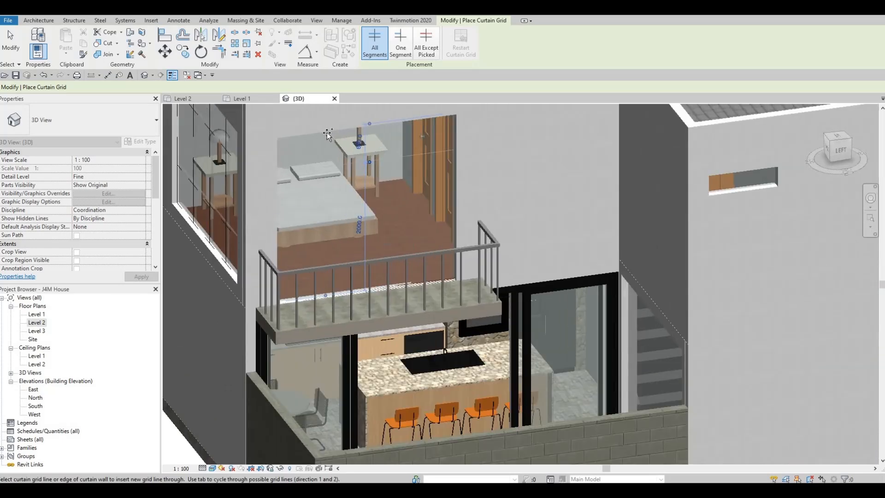
click(328, 151)
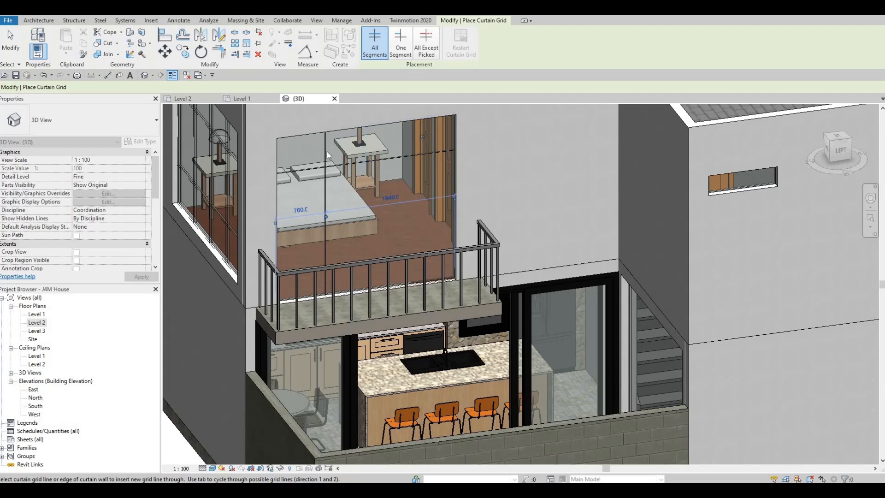
- Set the rear balcony glazing's vertical grid line to 800 mm from the left edge and add another at the midpoint of the wider panel
key(Escape)
key(Escape)
click(325, 151)
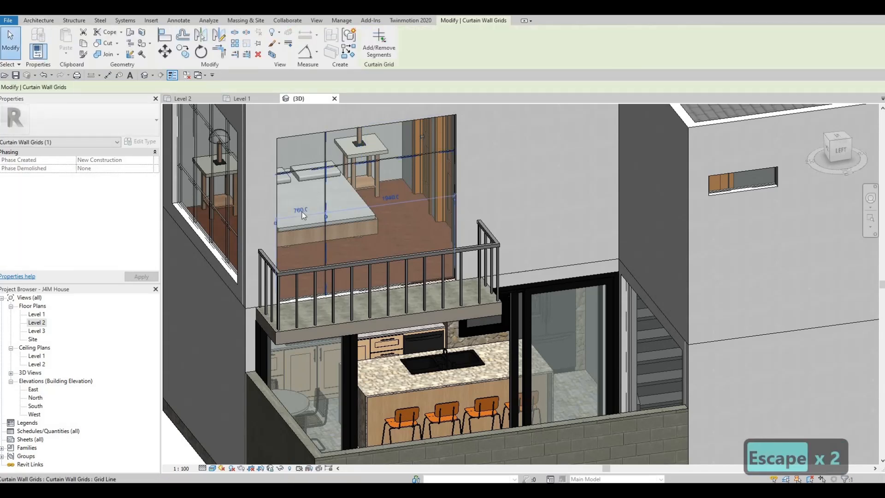
click(300, 211)
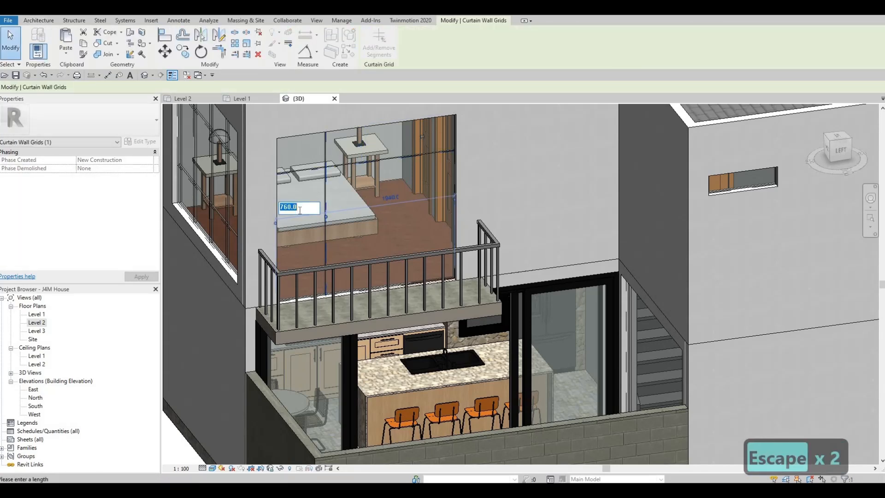
text(800)
key(Return)
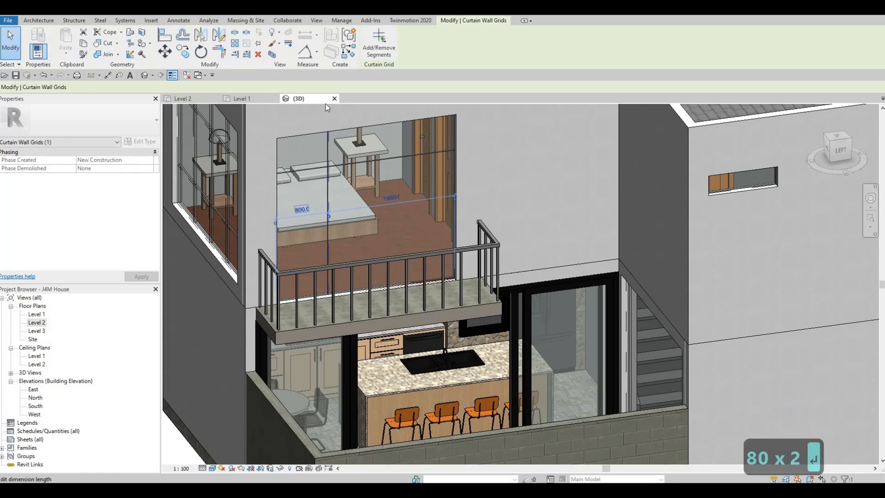
key(Escape)
key(Escape)
click(253, 42)
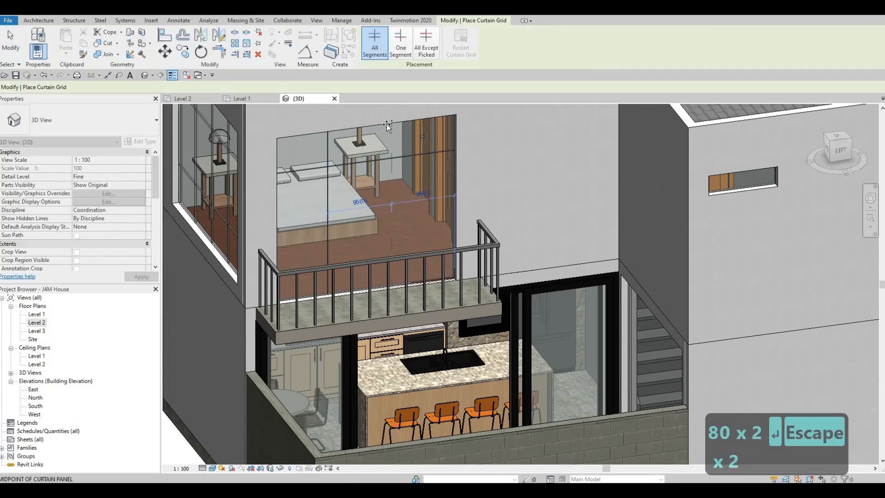
scroll(419, 197, down, 3)
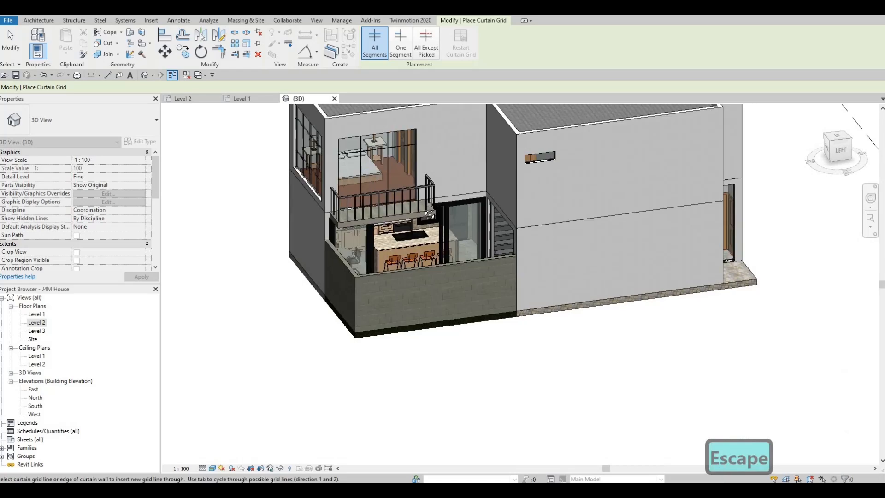
- Place two horizontal curtain grid lines on the ground-floor glazing facing the rear courtyard, 500 mm from its top and bottom edges
shift+middle_drag(420, 197, 428, 233)
scroll(453, 193, up, 4)
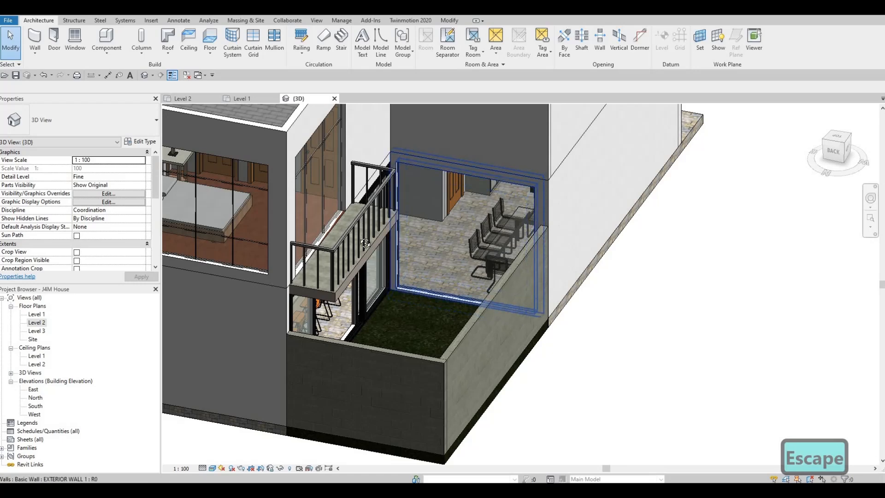
shift+middle_drag(328, 186, 303, 212)
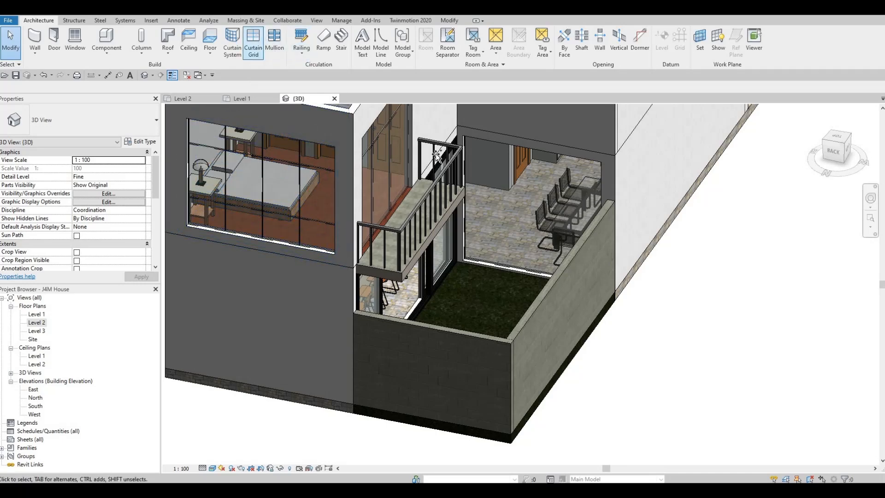
click(464, 157)
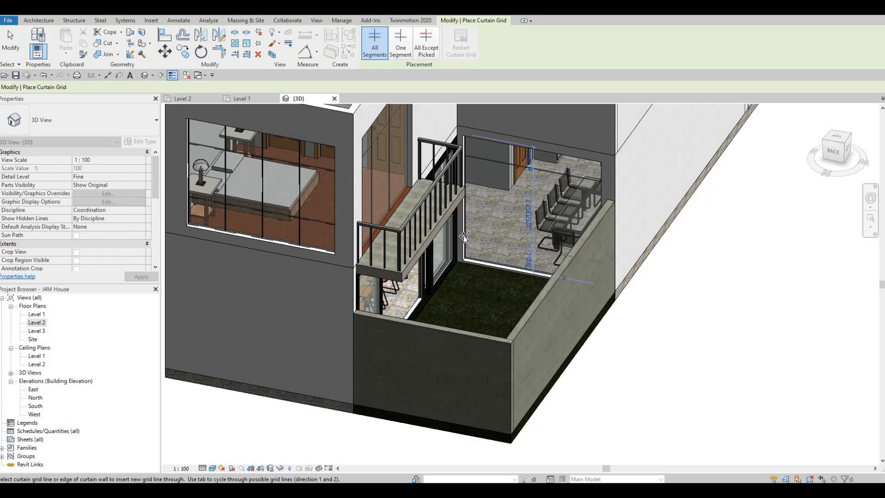
click(529, 167)
key(Escape)
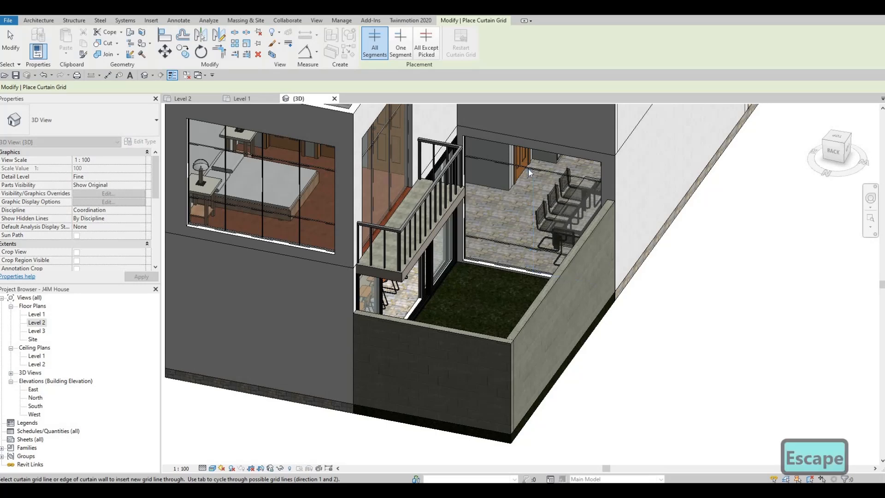
key(Escape)
- Set the courtyard glazing's upper horizontal grid line to 600 mm below the top edge
click(530, 165)
click(527, 167)
click(539, 161)
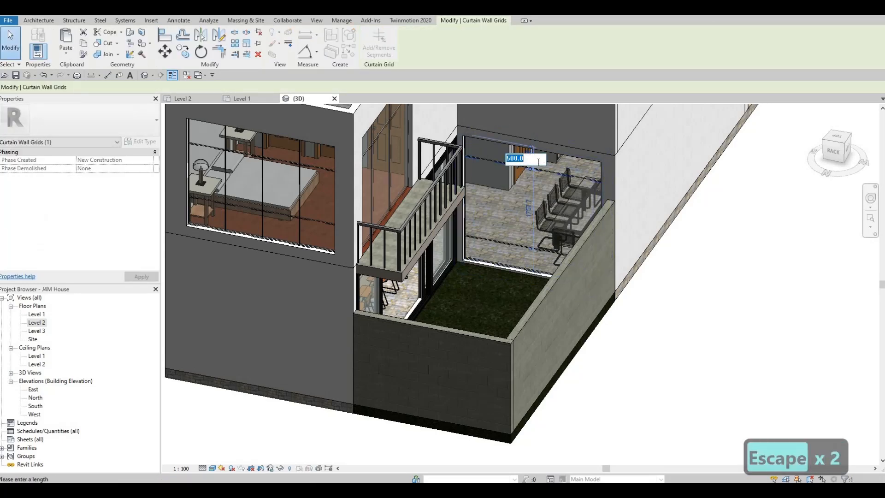
text(600)
key(Return)
key(Escape)
key(Escape)
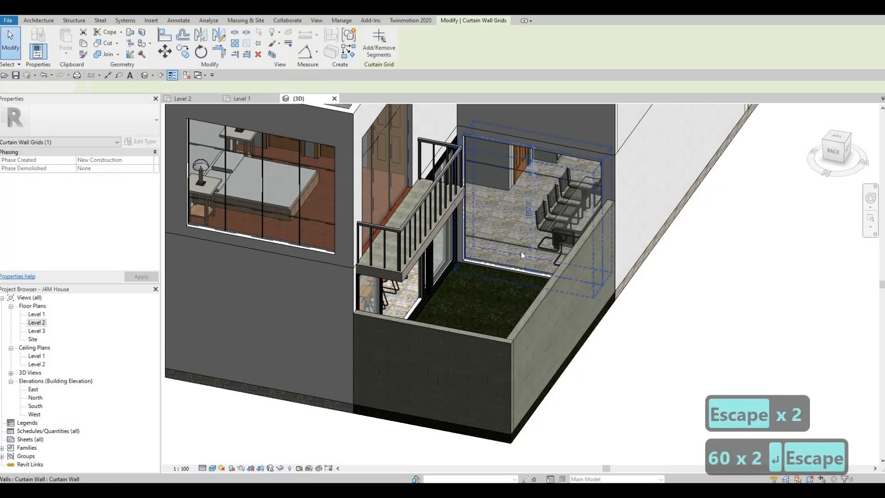
- Set the courtyard glazing's lower horizontal grid line to 600 mm above the bottom edge
click(530, 249)
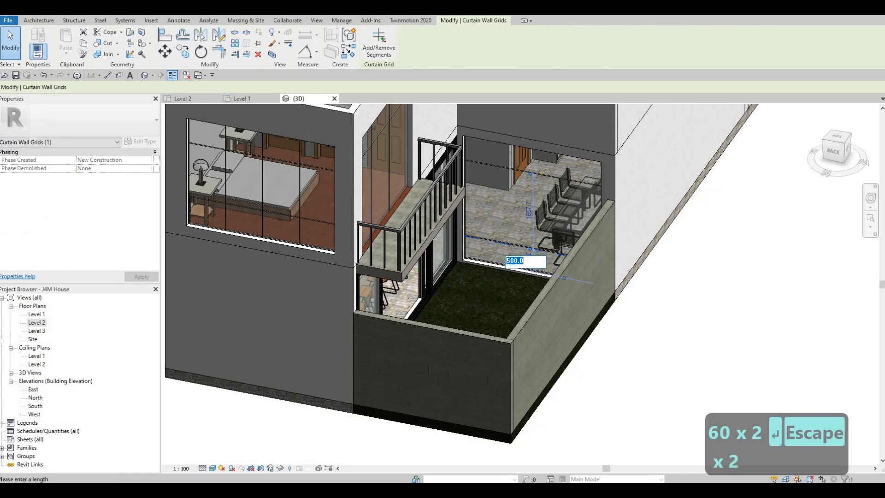
text(600)
key(Return)
key(Escape)
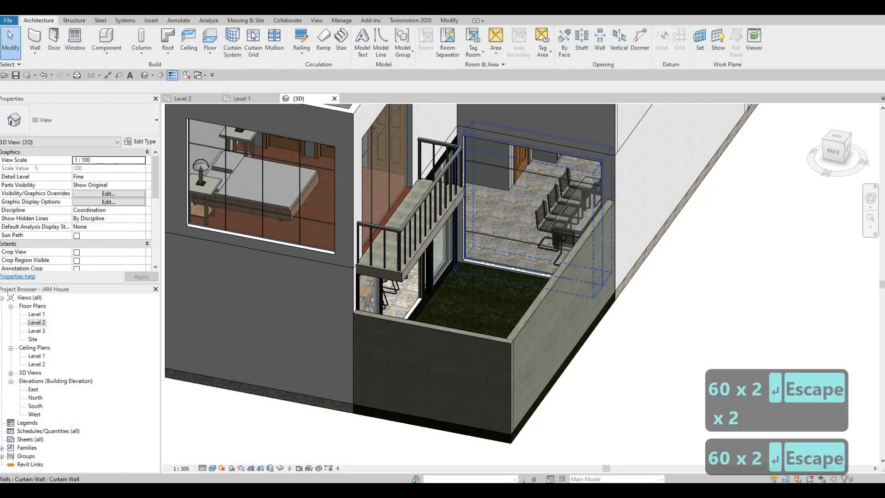
key(Escape)
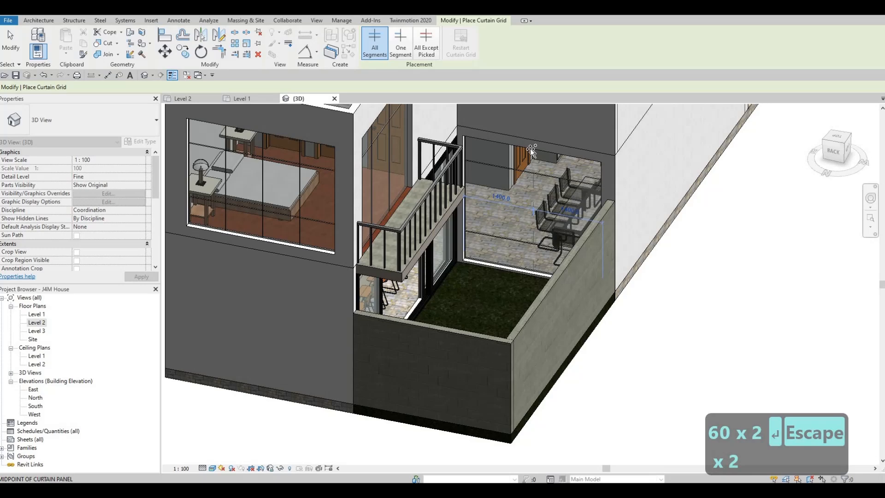
- Add vertical curtain grid lines to the ground-floor courtyard glazing, one at its midpoint and one 200 mm from its right edge
click(531, 150)
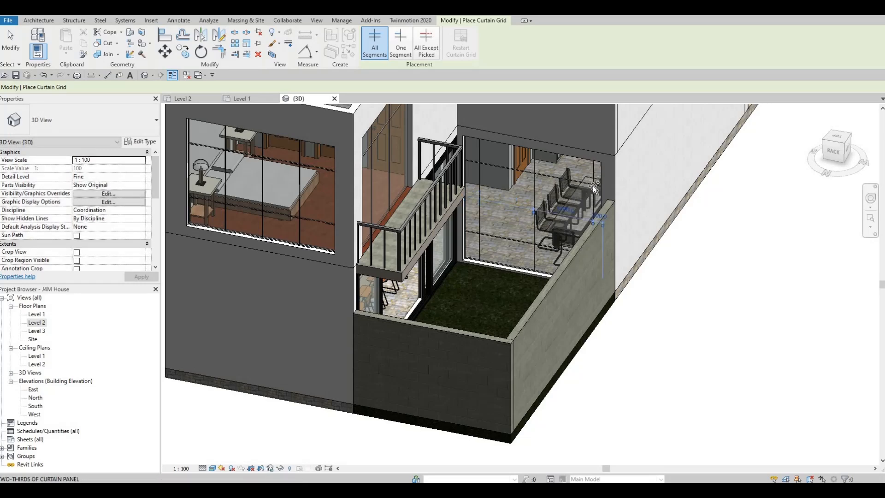
key(Escape)
key(Escape)
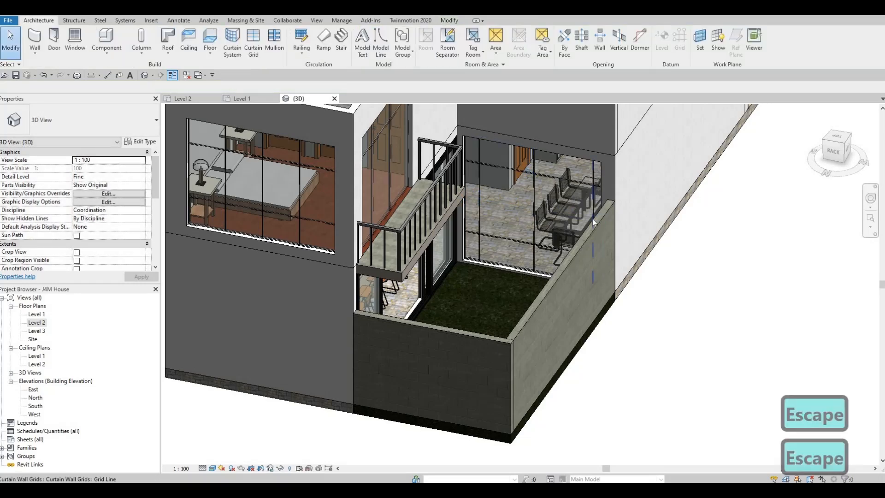
- Set the courtyard glazing's right vertical grid line to 300 mm from the right edge
click(594, 218)
click(601, 216)
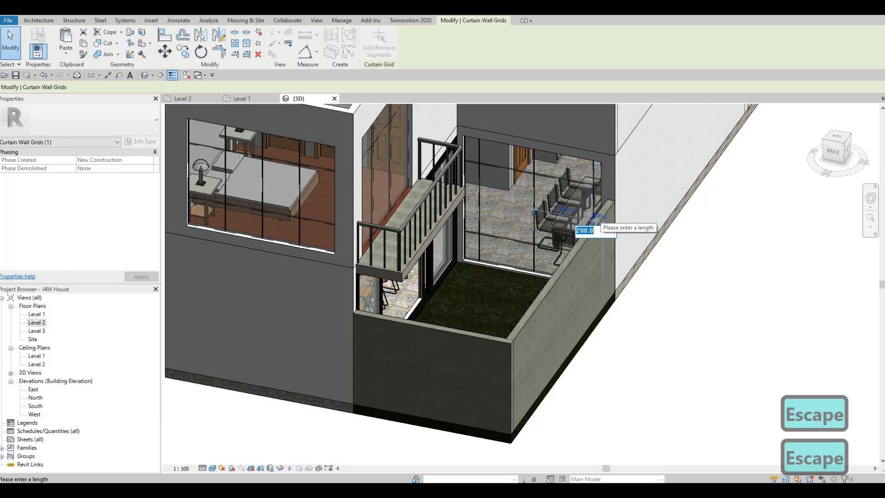
text(300)
key(Return)
key(Escape)
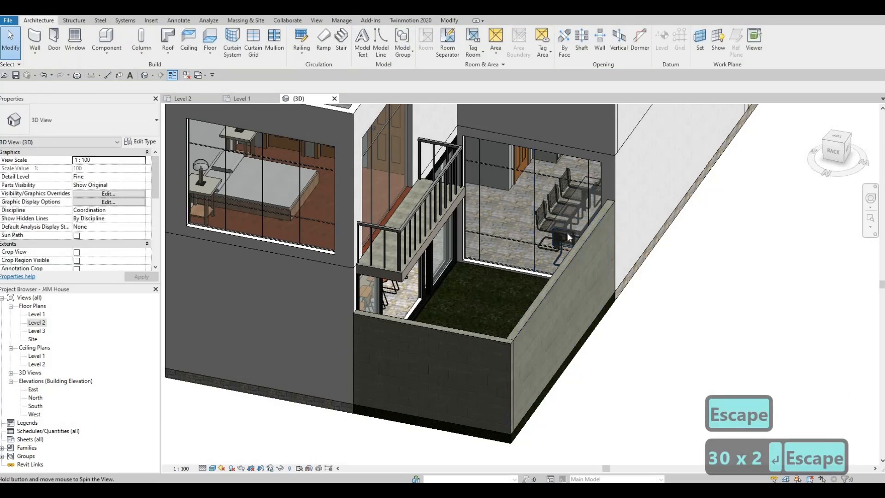
- Place horizontal curtain grid lines near the top and bottom of both ground-floor entrance windows, 500 mm and 400 mm from the front window's edges
shift+middle_drag(566, 232, 478, 242)
scroll(478, 238, down, 2)
scroll(507, 290, up, 1)
middle_drag(507, 290, 349, 217)
scroll(348, 216, up, 3)
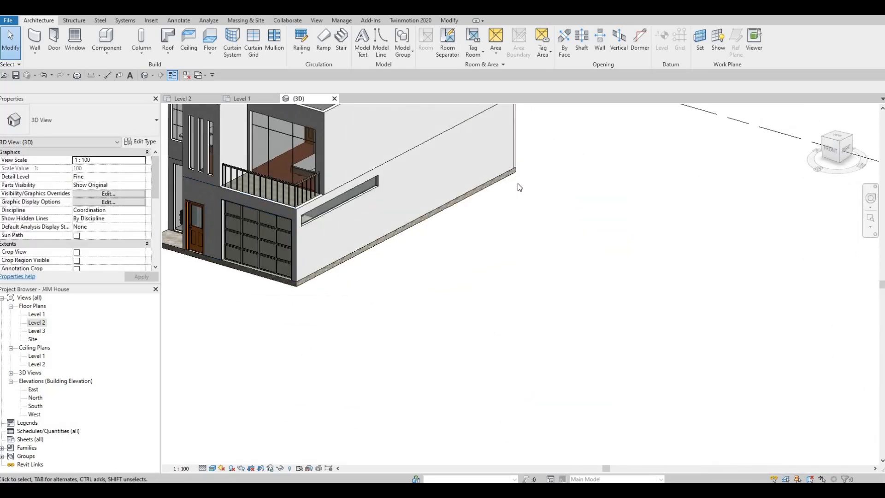
shift+middle_drag(520, 187, 622, 228)
scroll(629, 224, up, 2)
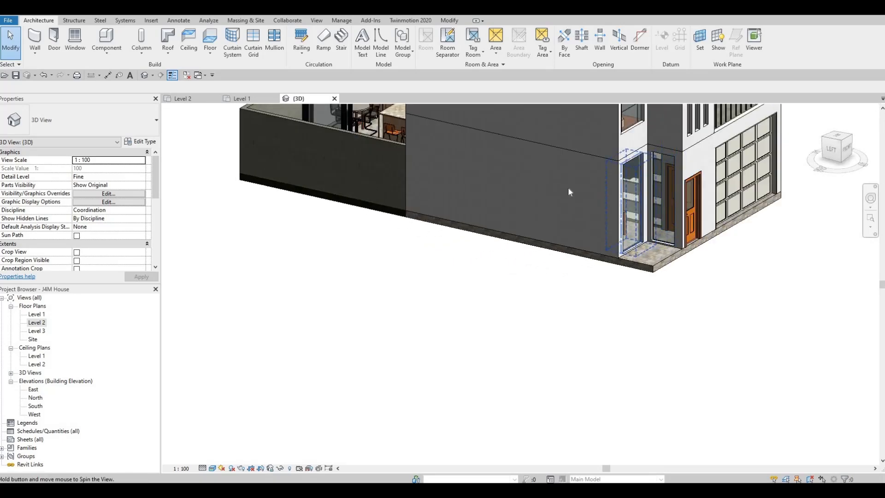
shift+middle_drag(570, 192, 542, 190)
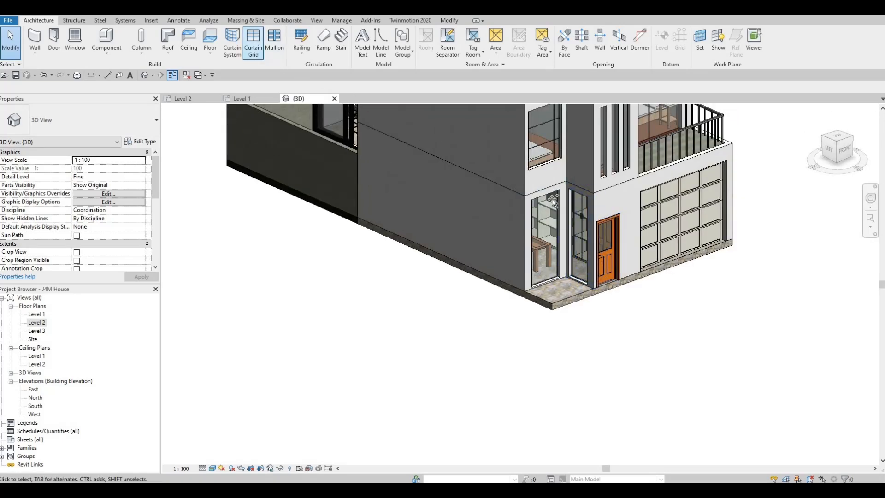
scroll(551, 204, up, 2)
middle_drag(551, 204, 489, 225)
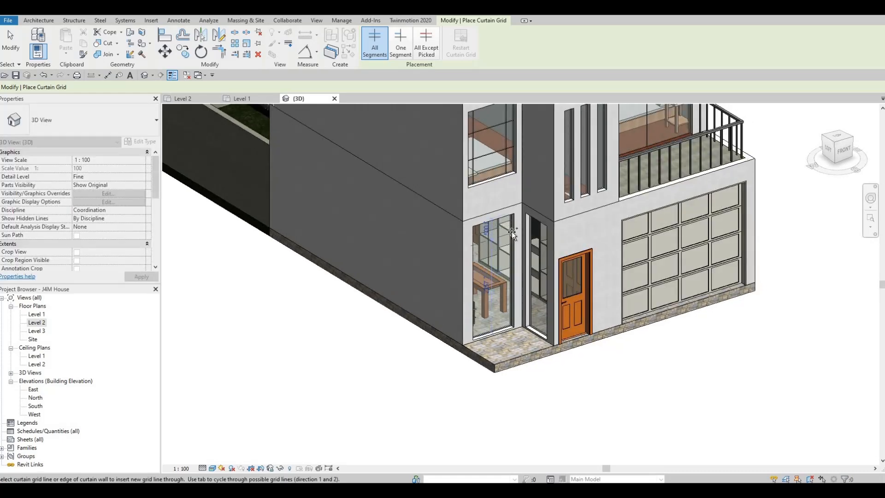
click(519, 249)
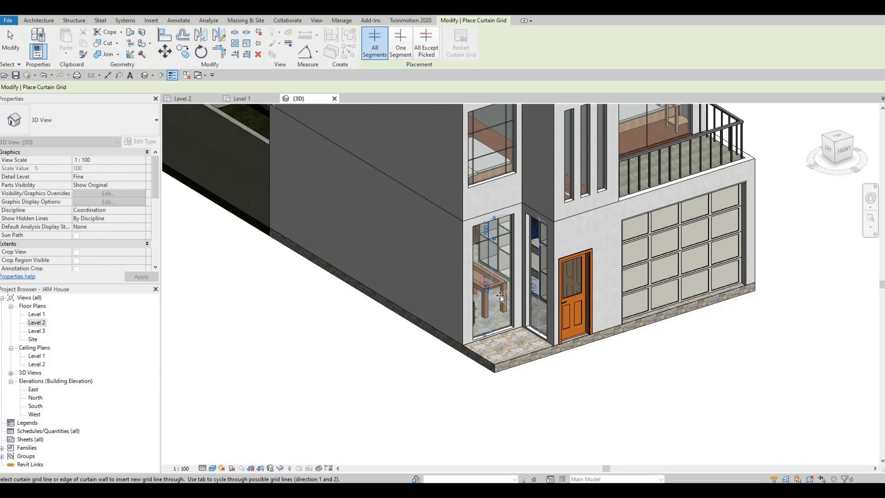
click(509, 309)
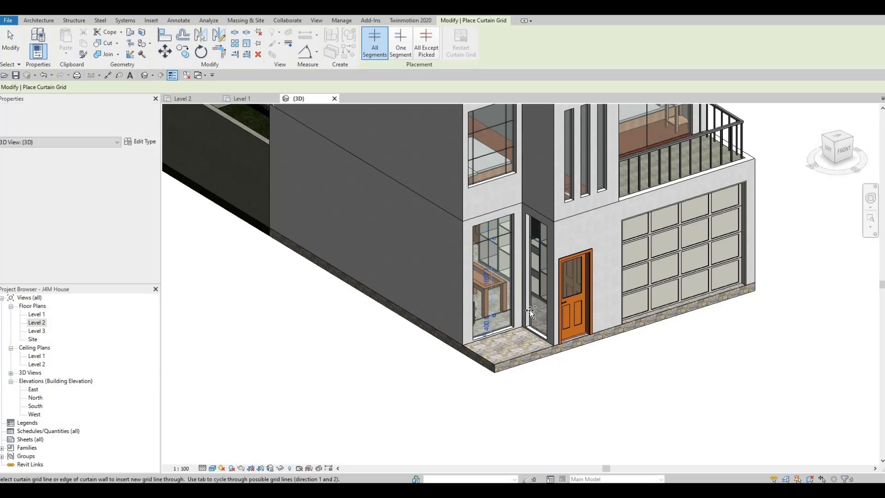
key(Escape)
key(Escape)
key(Escape)
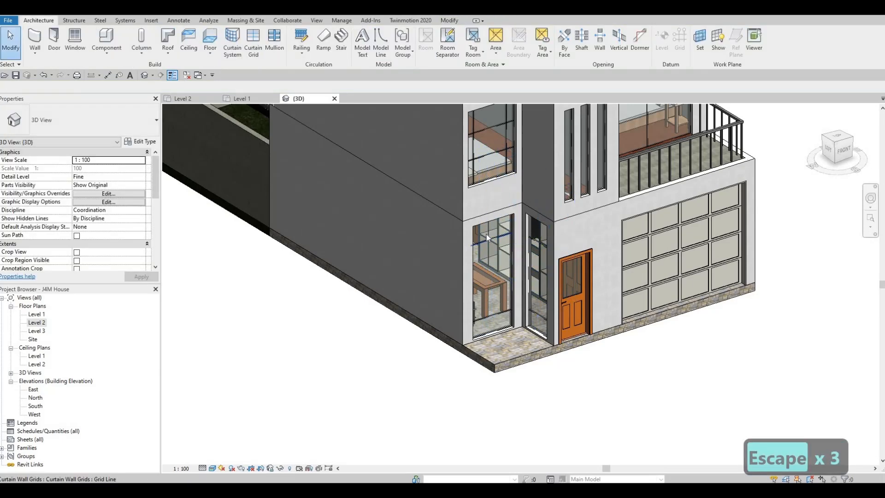
- Set the front entrance window's upper horizontal grid line to 600 mm below the top edge
click(487, 237)
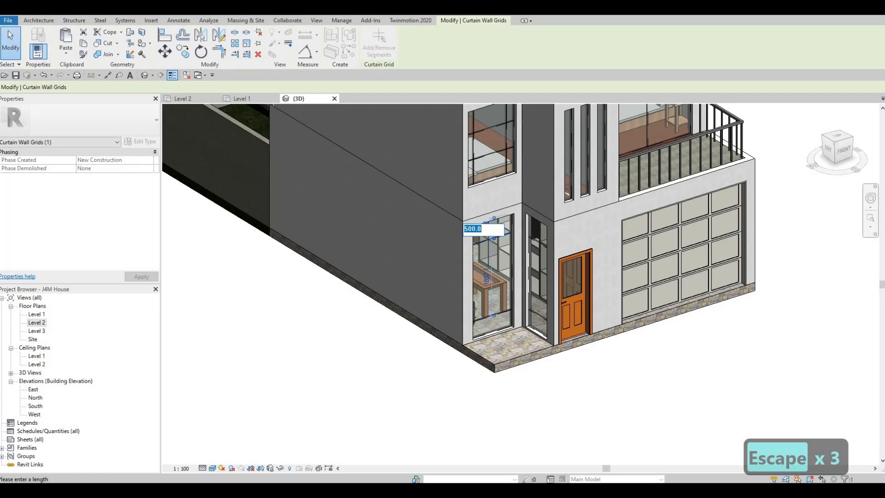
text(600)
key(Return)
key(Escape)
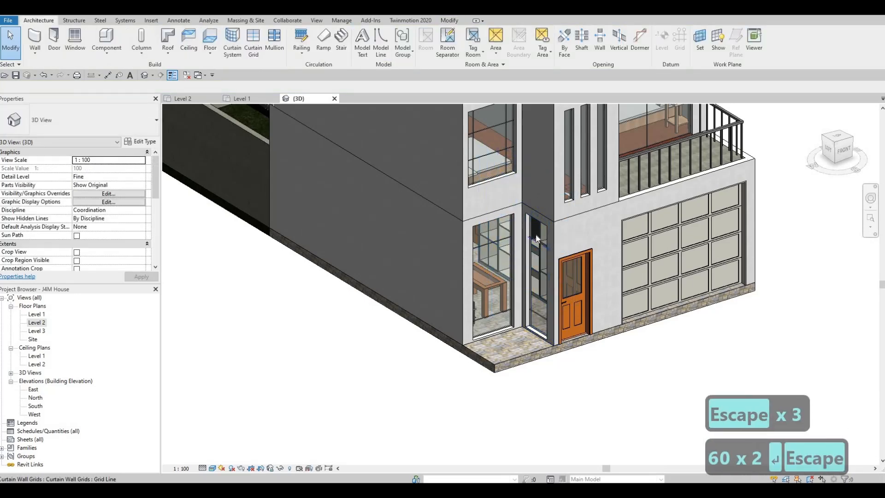
- Set the lower horizontal grid line of the side window beside the entrance door to 600 mm above the bottom edge
click(536, 238)
key(Escape)
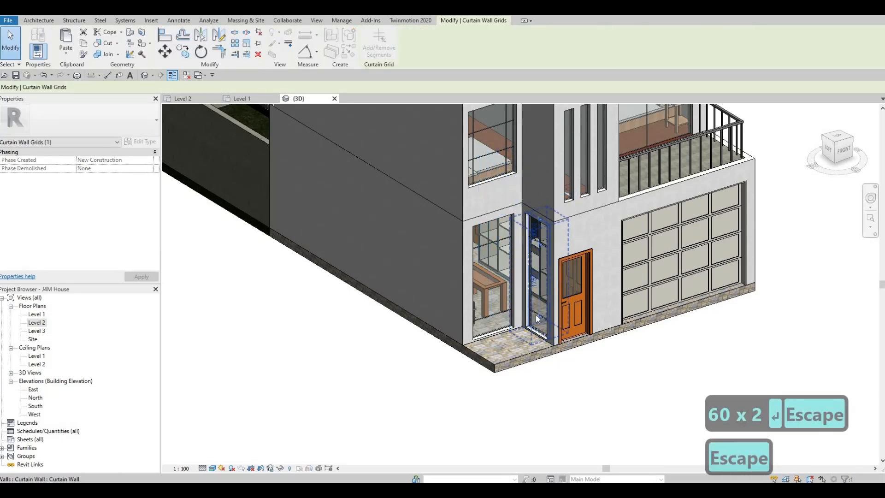
key(Escape)
click(537, 317)
click(536, 321)
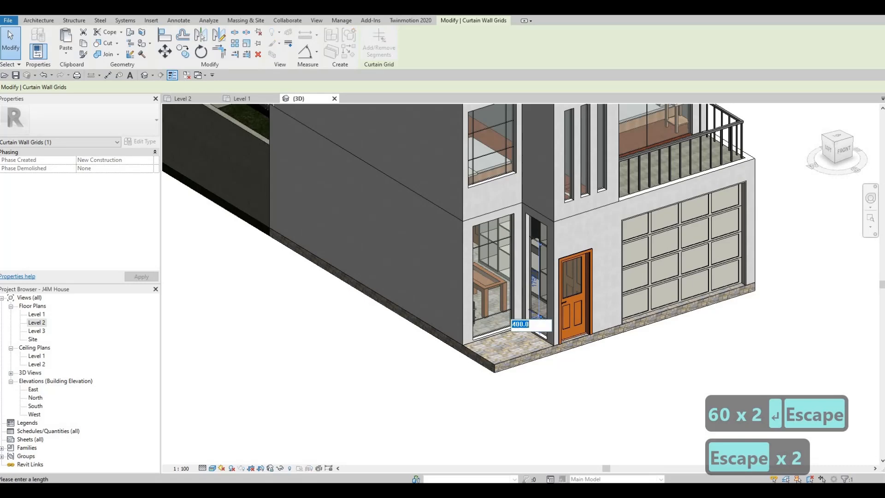
text(600)
key(Return)
key(Escape)
key(Escape)
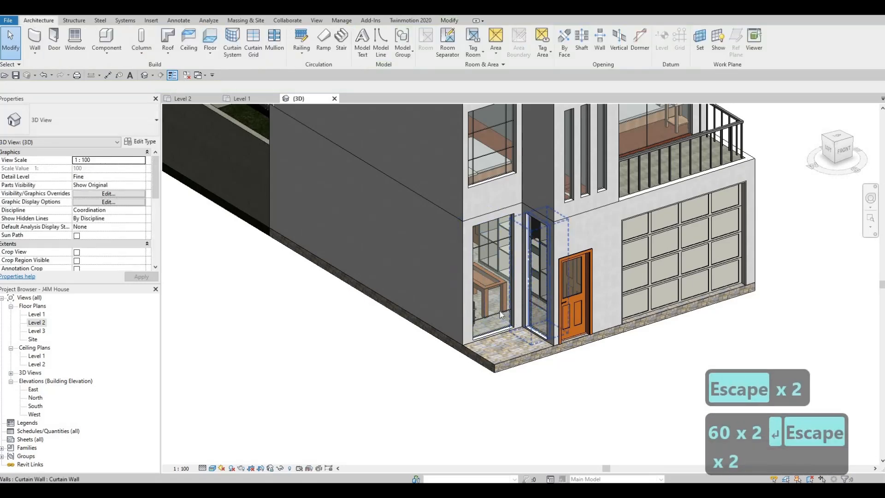
- Set the front entrance window's lower horizontal grid line to 600 mm above the bottom edge
click(496, 311)
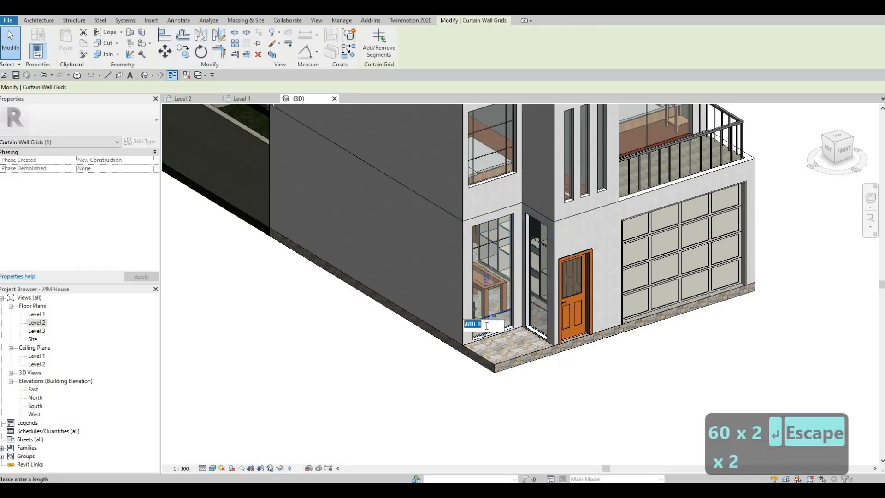
text(600)
key(Return)
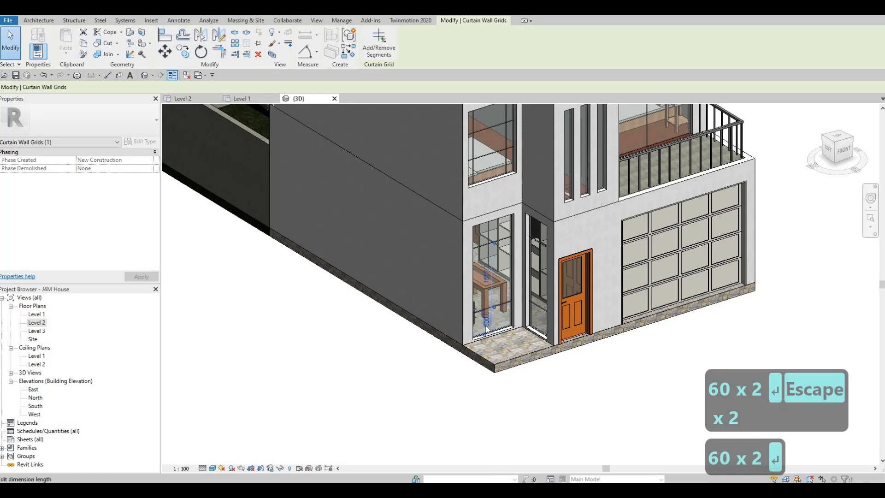
key(Escape)
key(Escape)
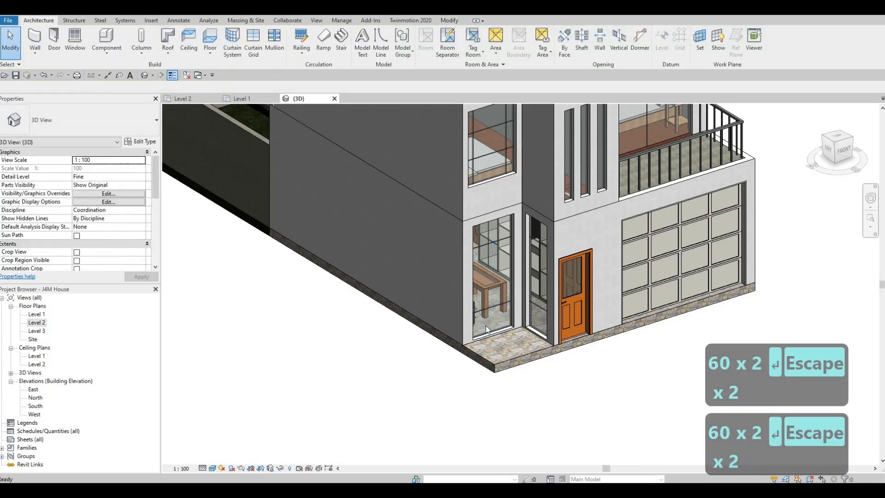
- Place vertical grid lines near both side edges of the two entrance windows, 220 mm and 140 mm from the side window's left and right edges
click(260, 42)
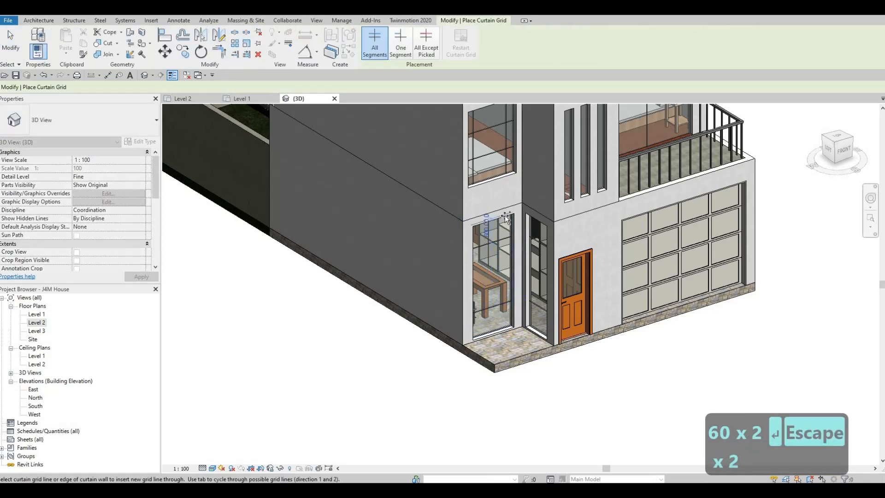
scroll(506, 217, up, 4)
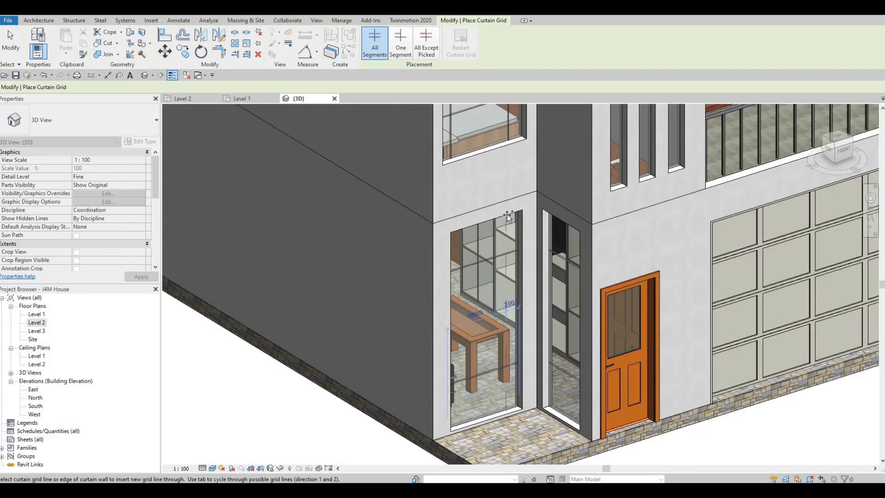
shift+middle_drag(501, 239, 447, 221)
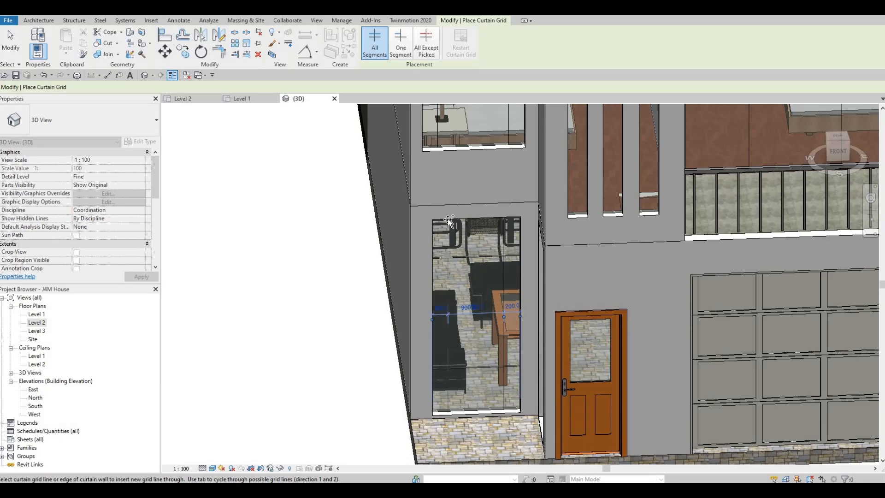
shift+middle_drag(447, 220, 553, 195)
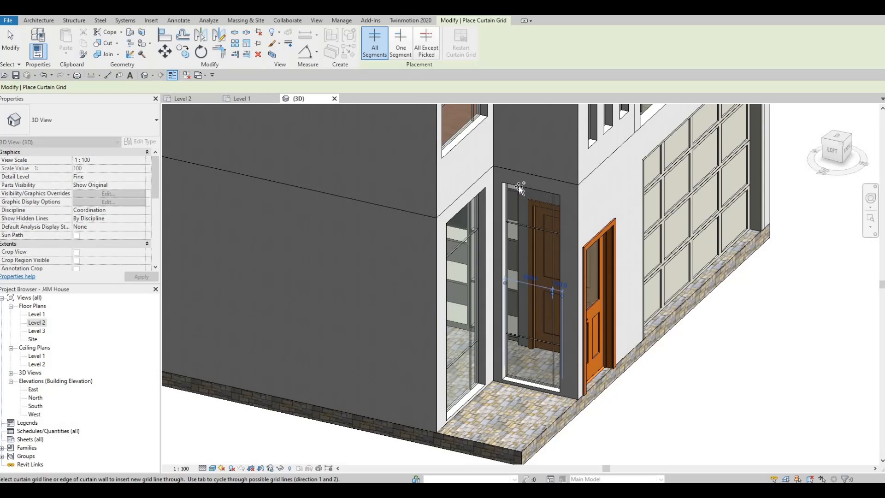
click(521, 256)
key(Escape)
key(Escape)
key(Escape)
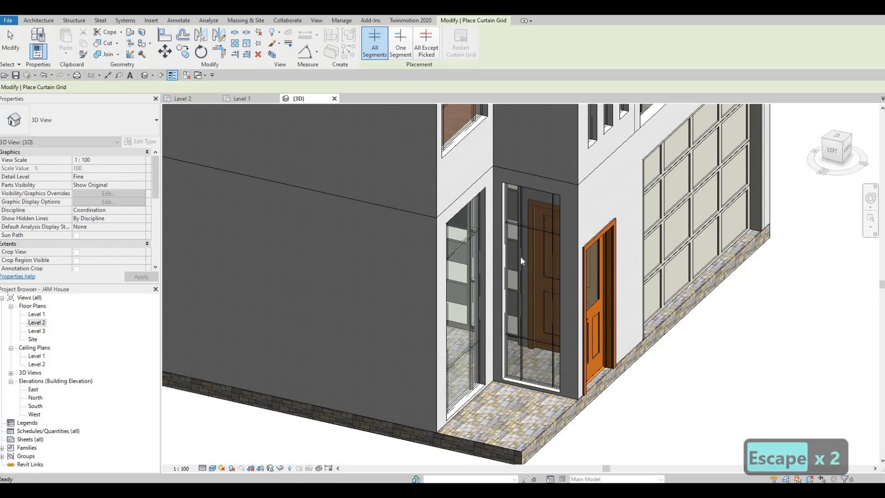
- Set the side entrance window's left vertical grid line to 200 mm from the left edge
click(512, 272)
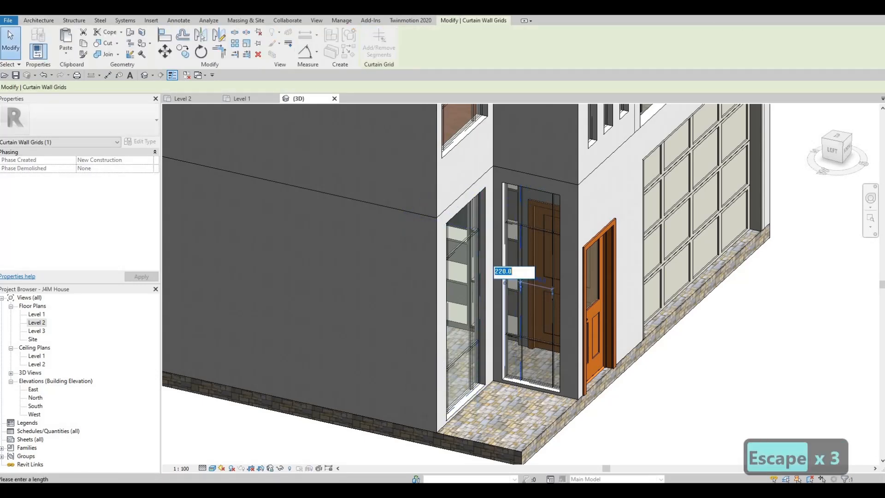
text(200)
key(Return)
key(Escape)
key(Escape)
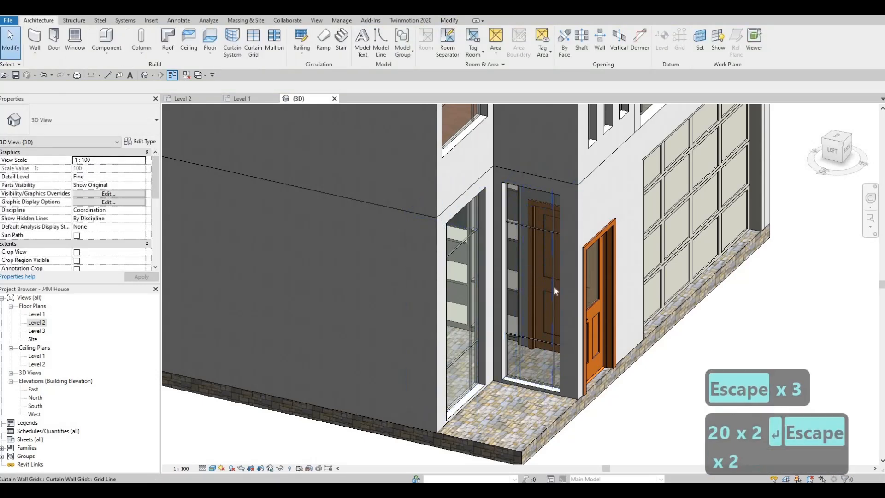
- Set the side entrance window's right vertical grid line to 200 mm from the right edge
click(554, 287)
click(559, 284)
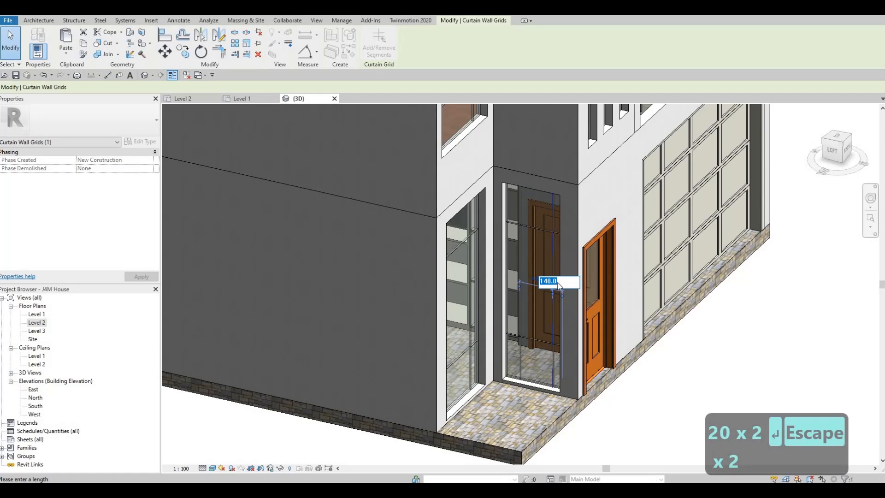
text(200)
key(Return)
key(Escape)
key(Escape)
- Divide the long strip window on the garage side wall with vertical grid lines at its midpoint and at the midpoint of each half
shift+middle_drag(620, 260, 378, 194)
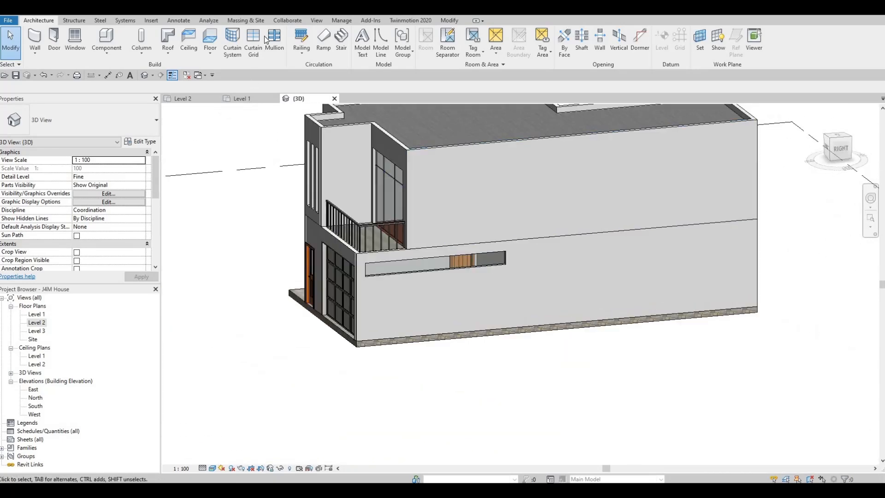
key(c)
key(g)
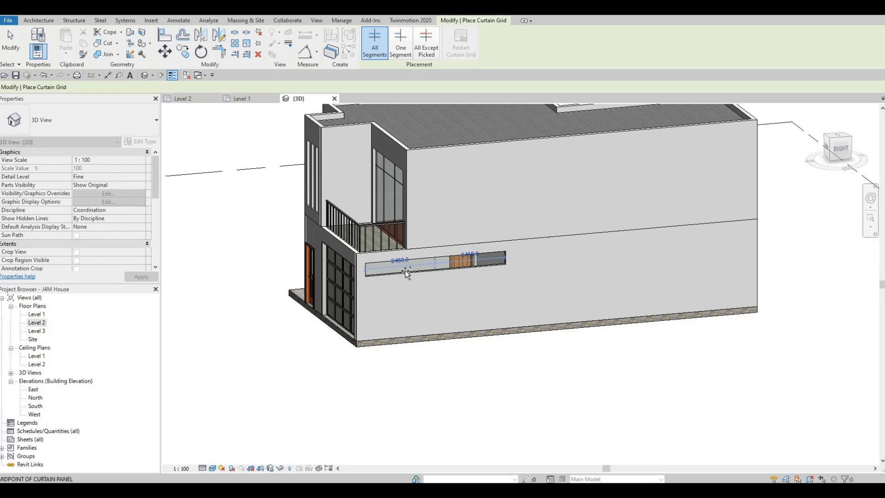
click(406, 272)
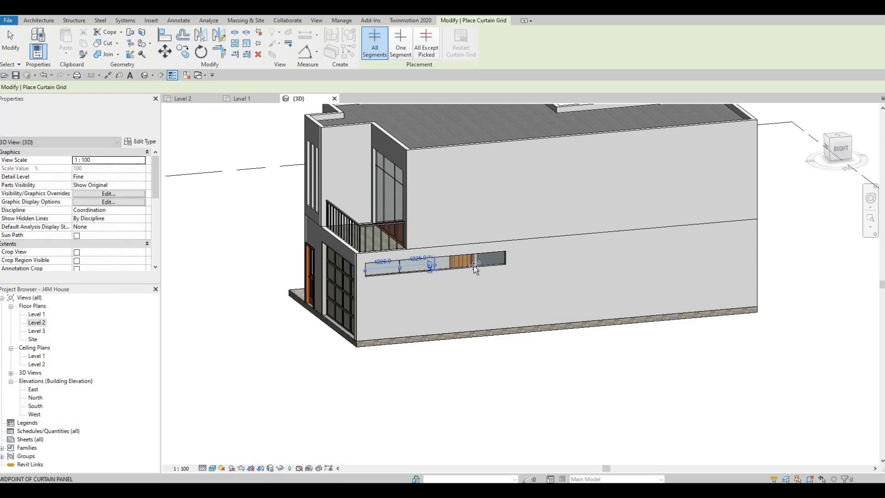
key(Escape)
key(Escape)
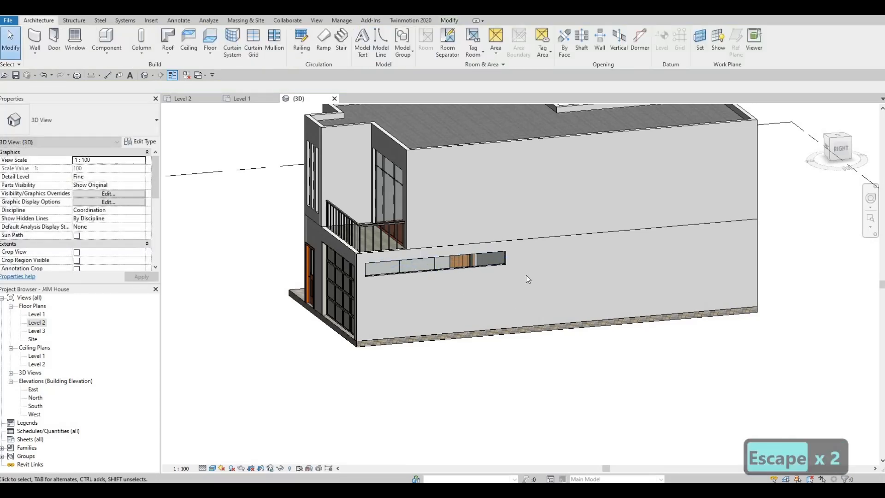
- Add 50mm x 65mm rectangular mullions on all grid lines of the upper-floor front window and the three narrow windows above the entrance door
shift+middle_drag(526, 275, 355, 111)
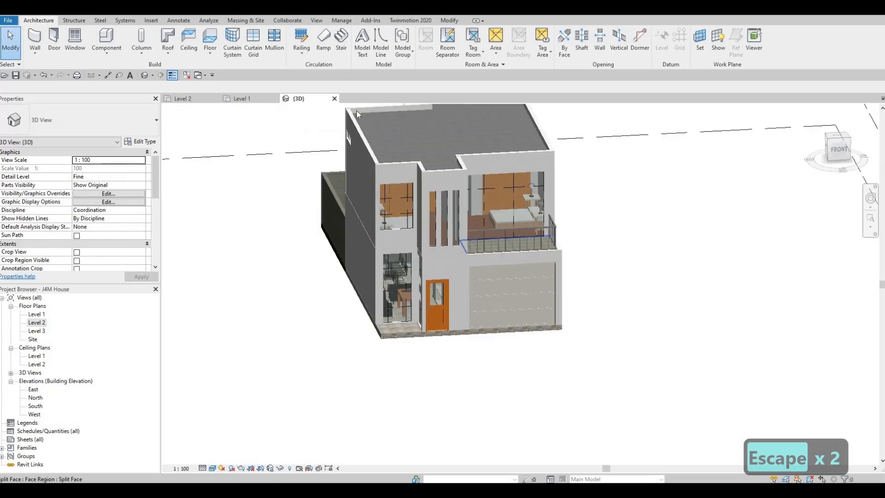
click(272, 43)
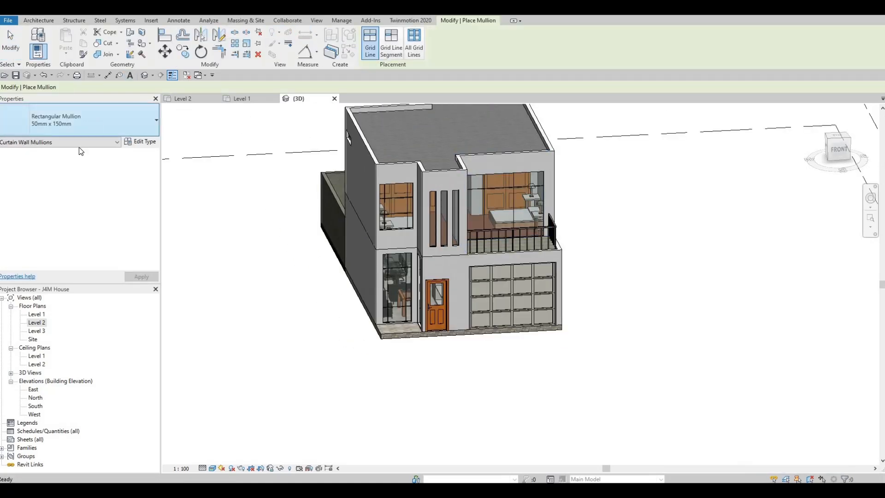
click(79, 121)
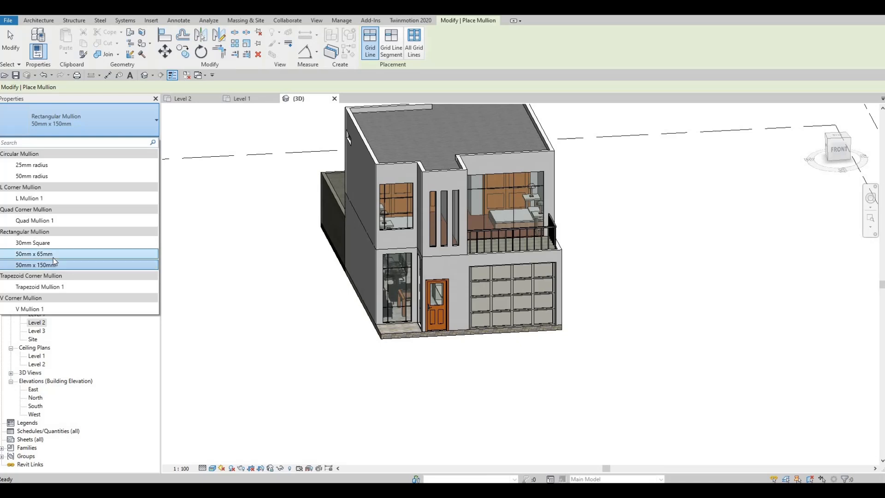
click(35, 254)
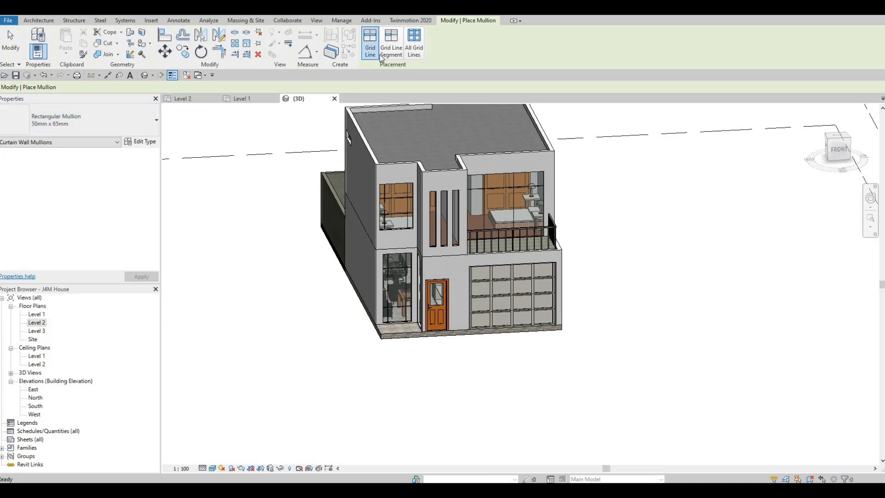
click(419, 44)
scroll(398, 198, up, 4)
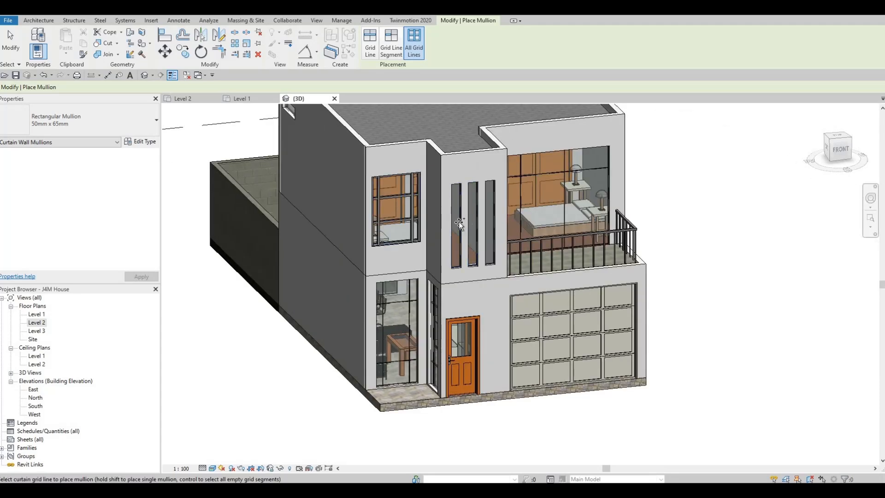
click(458, 222)
click(490, 212)
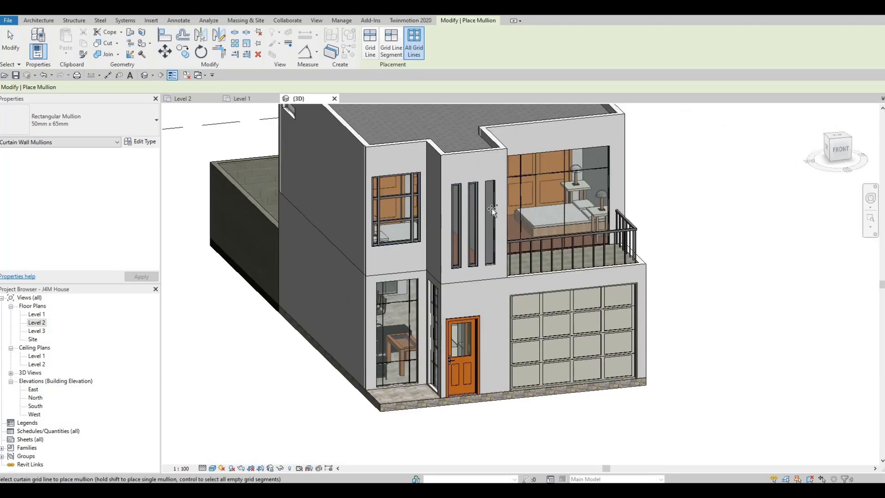
- Add the same mullions on all grid lines of the ground-floor entrance windows, the front balcony window and the garage-side strip window
shift+middle_drag(450, 243, 427, 318)
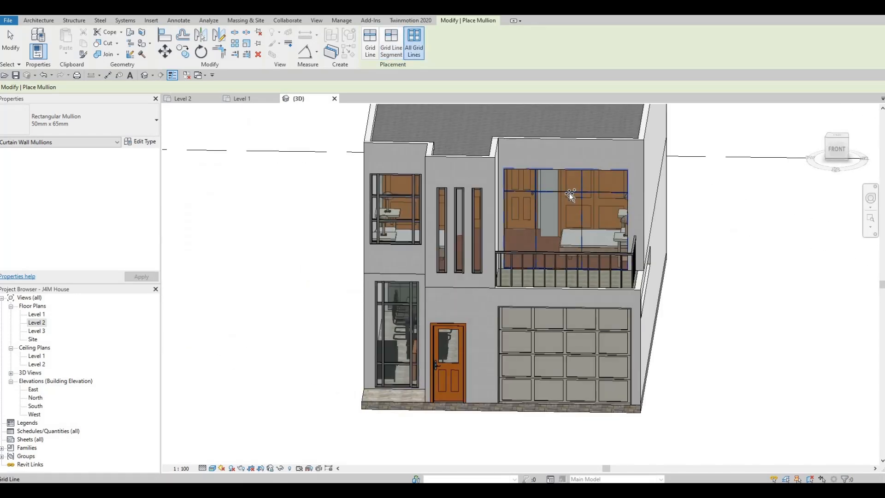
shift+middle_drag(580, 205, 572, 294)
click(572, 294)
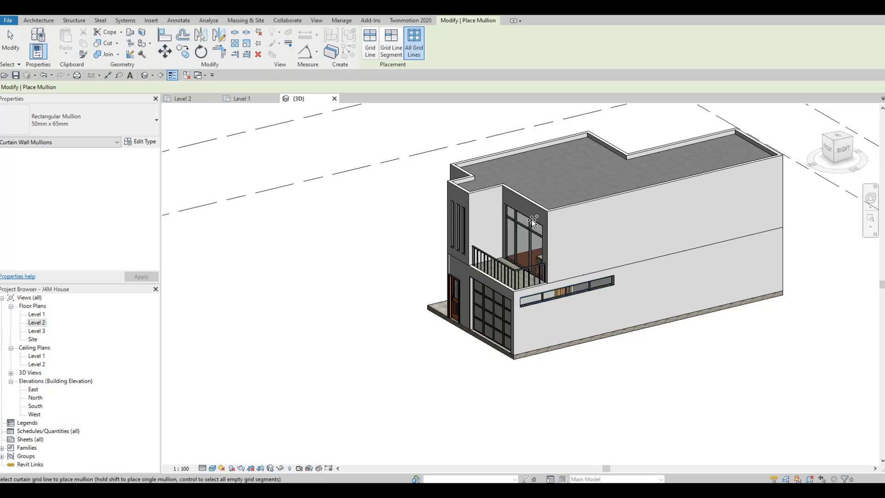
- Add mullions on all grid lines of the rear windows: the upper bedroom window, the patio side window and the rear balcony window
shift+middle_drag(533, 222, 340, 244)
shift+middle_drag(515, 220, 405, 227)
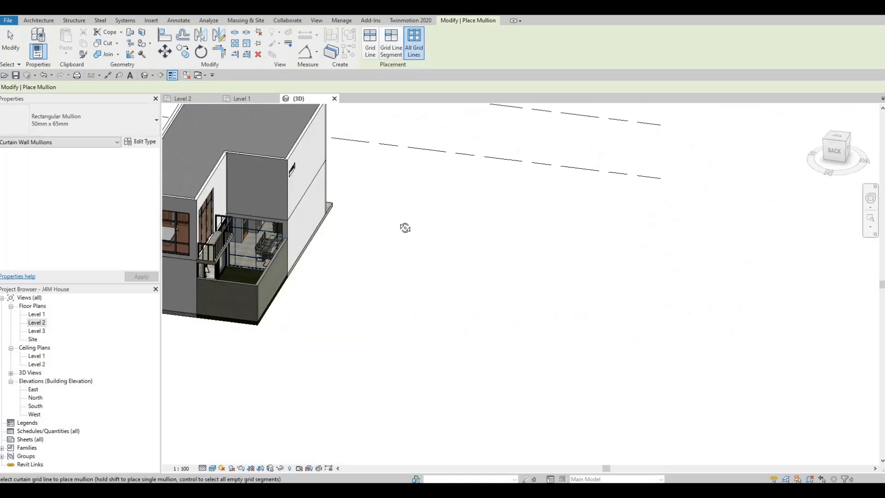
middle_drag(220, 221, 415, 192)
scroll(415, 195, up, 2)
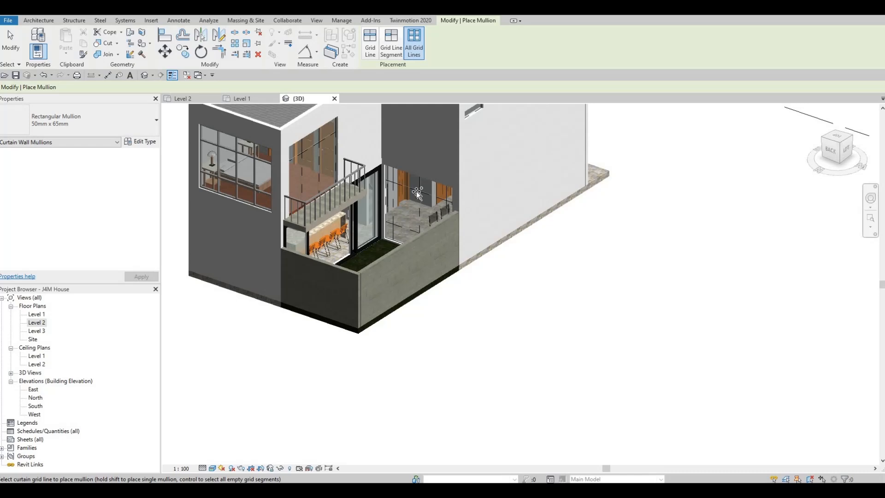
click(379, 191)
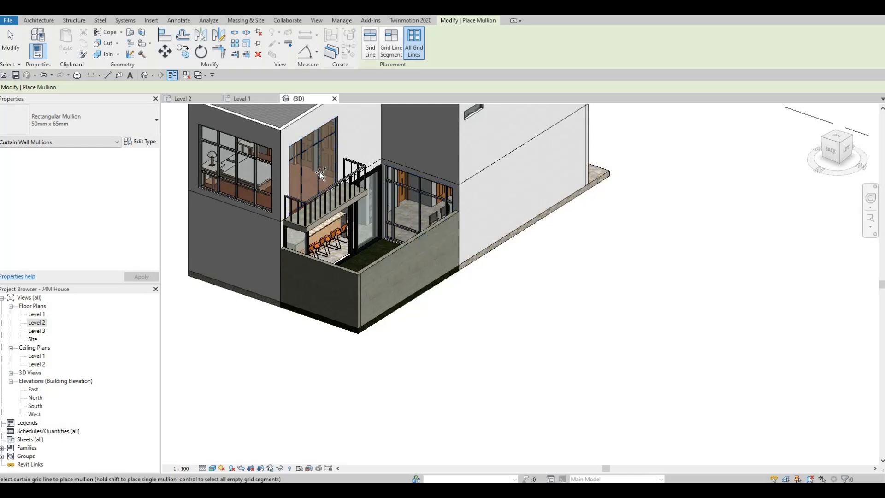
click(328, 178)
shift+middle_drag(300, 148, 515, 216)
key(Escape)
key(Escape)
- Delete the bottom mullion in the narrow end bay of the rear balcony window to make a door opening
shift+middle_drag(395, 184, 339, 380)
scroll(313, 258, up, 6)
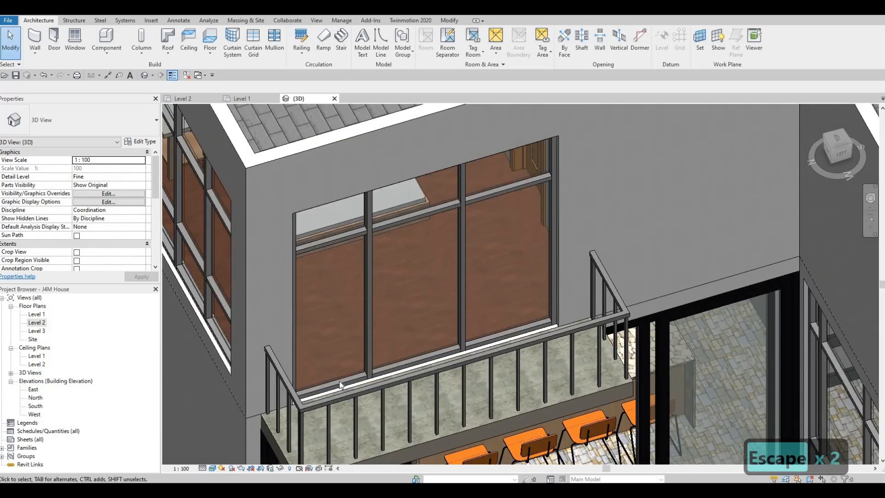
click(347, 390)
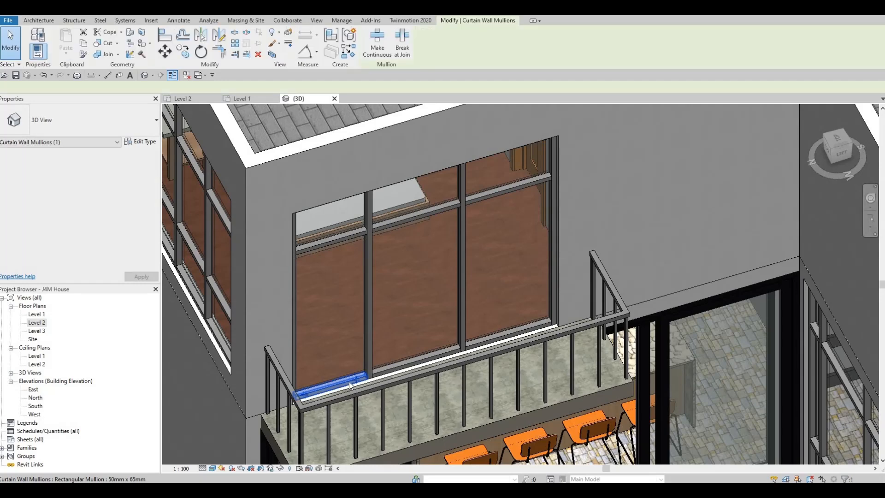
key(Delete)
scroll(277, 364, down, 3)
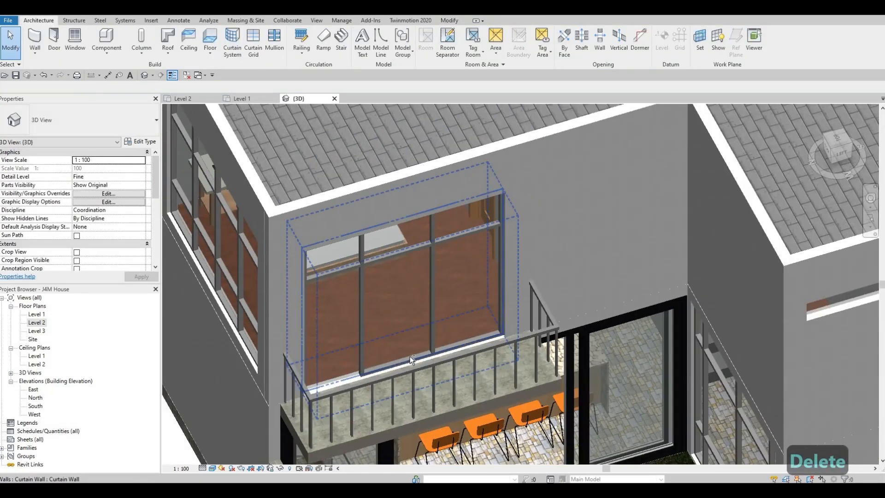
- Delete the bottom mullion in the narrow end bay of the front balcony window, on the entrance side
shift+middle_drag(636, 322, 391, 382)
scroll(391, 382, down, 3)
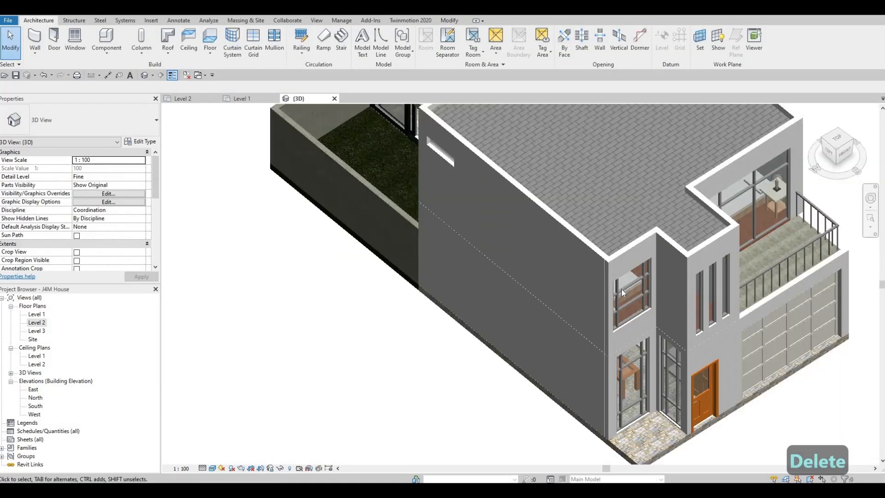
middle_drag(621, 289, 590, 350)
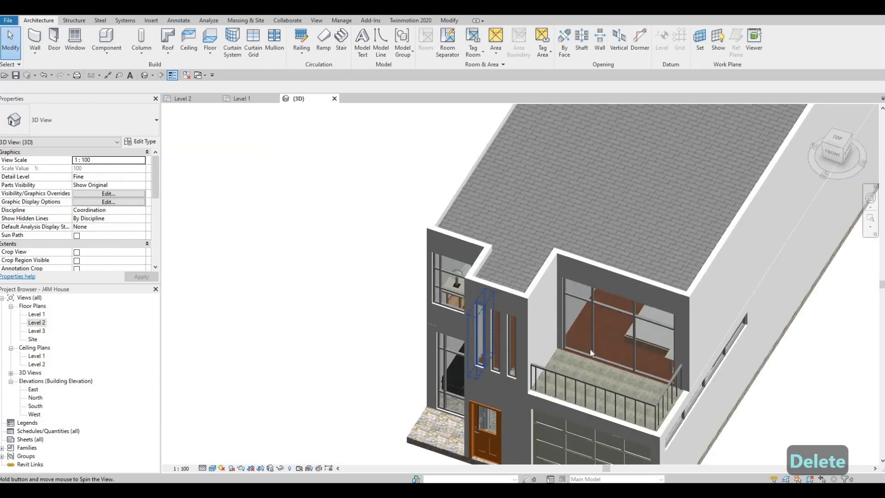
scroll(585, 353, up, 2)
click(582, 353)
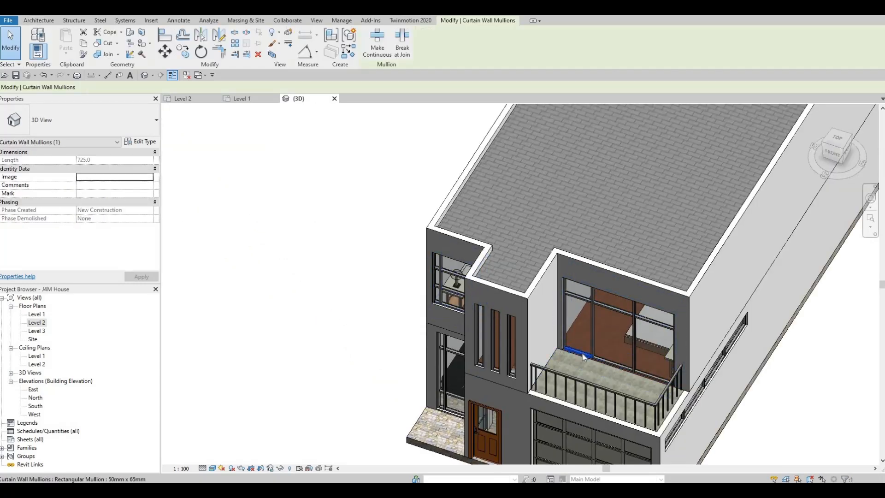
key(Delete)
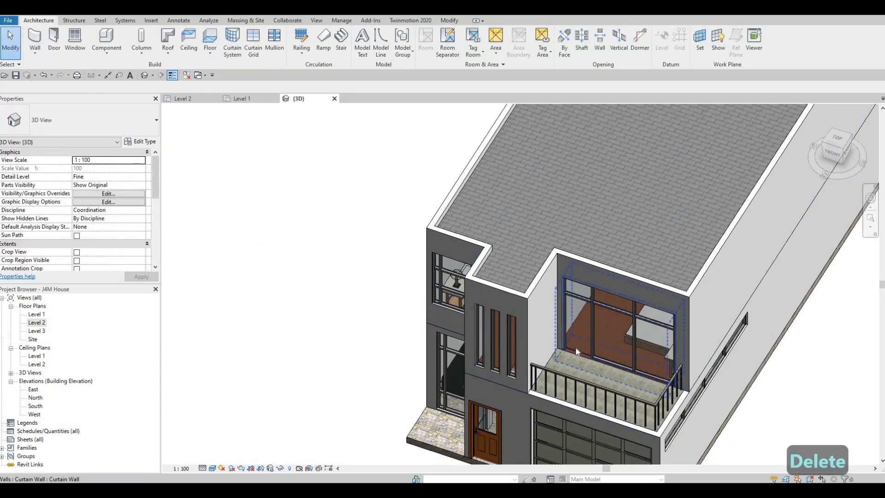
scroll(573, 353, up, 3)
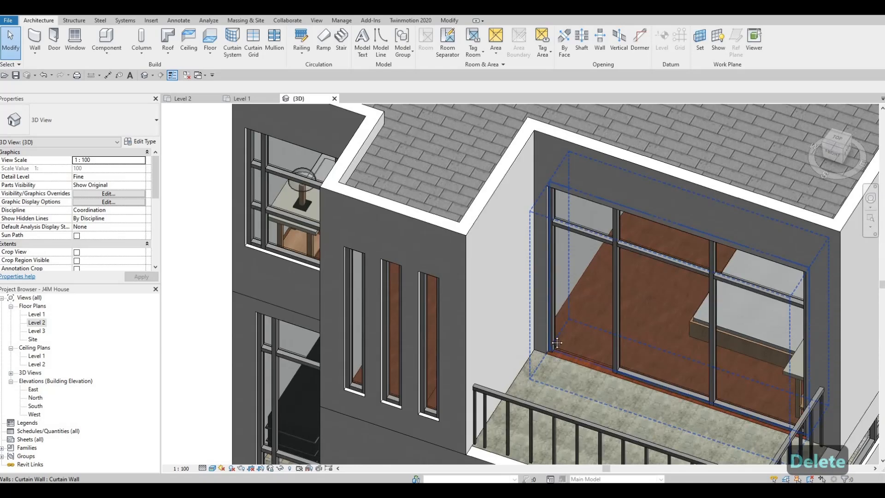
scroll(259, 119, down, 1)
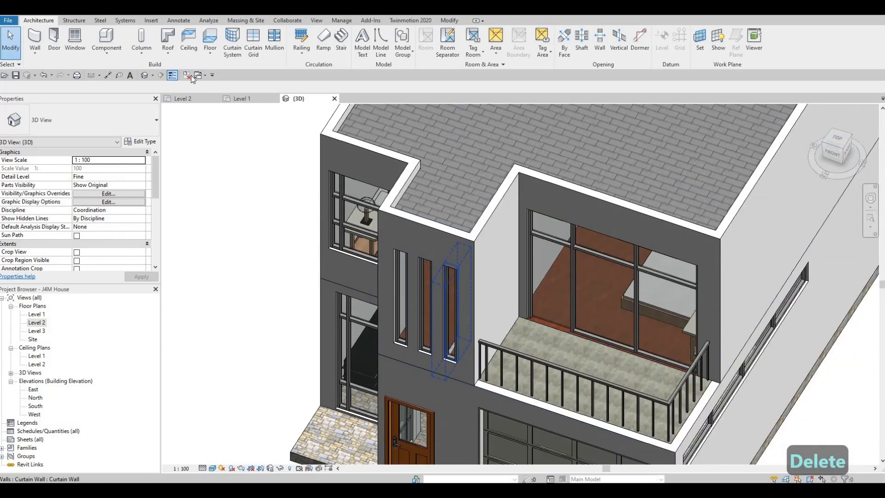
- Load the M_Door-Curtain-Wall-Single-Glass family from the Doors folder of the metric library
click(151, 21)
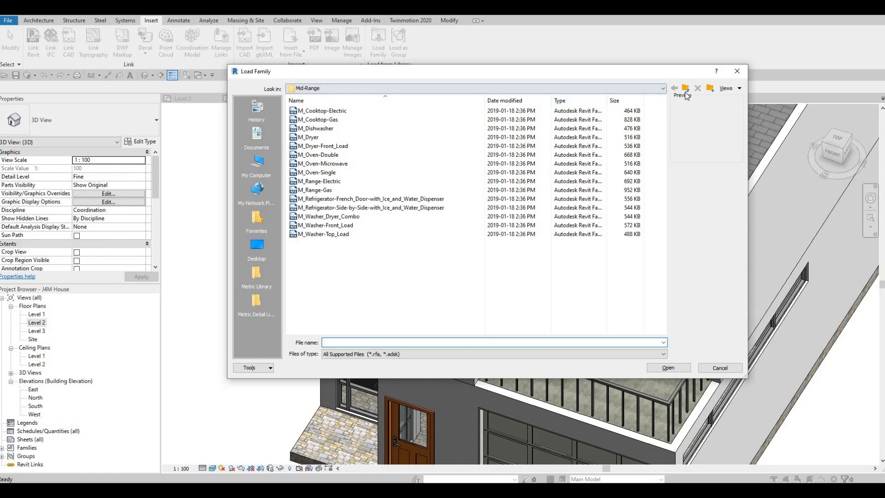
click(685, 91)
click(686, 91)
click(686, 91)
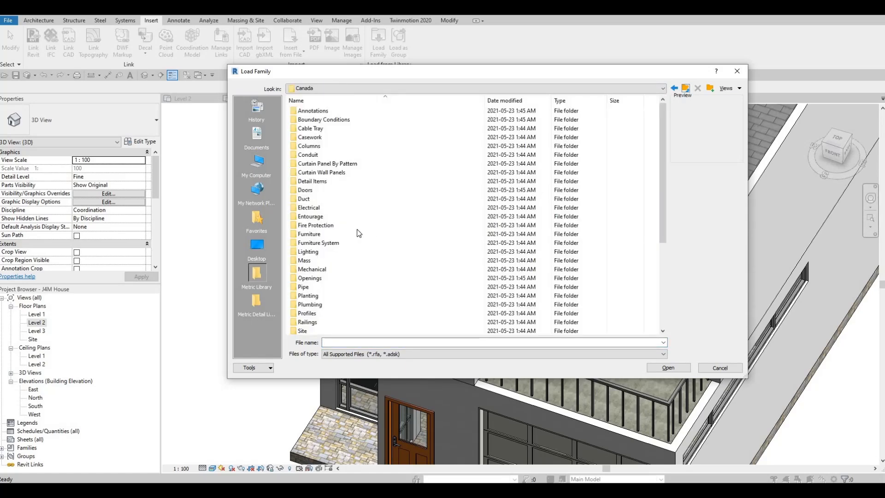
double_click(304, 190)
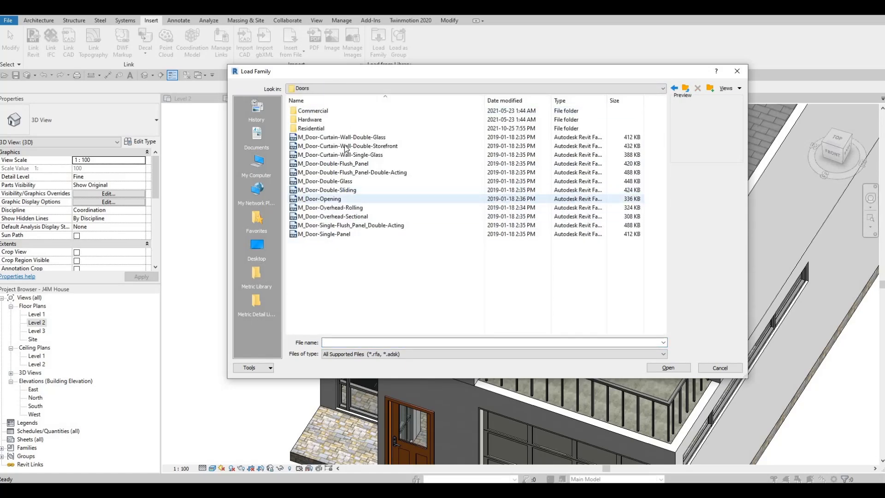
click(317, 155)
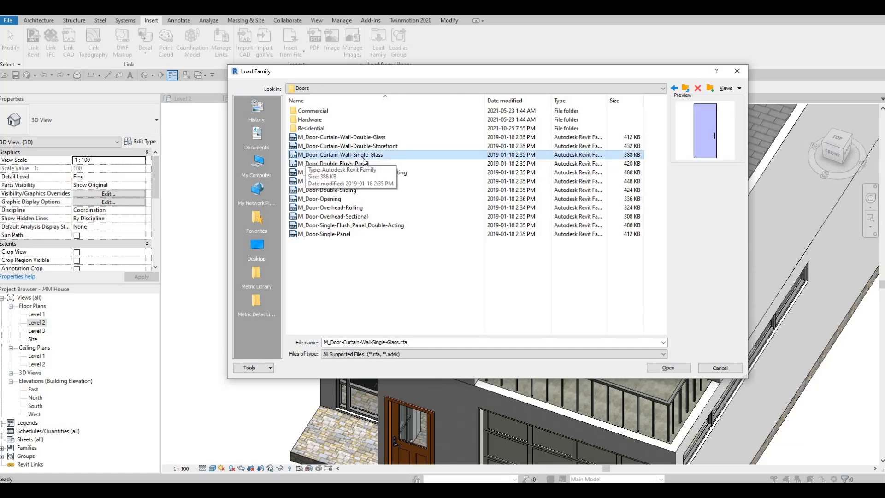
click(647, 367)
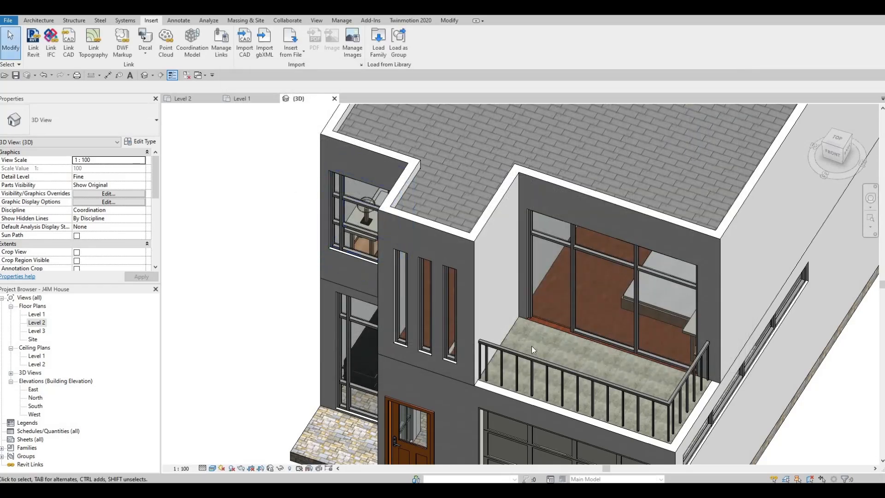
- Replace the glazed panel above the removed bottom mullion in the front balcony window with the M_Door-Curtain-Wall-Single-Glass door
shift+middle_drag(561, 350, 567, 295)
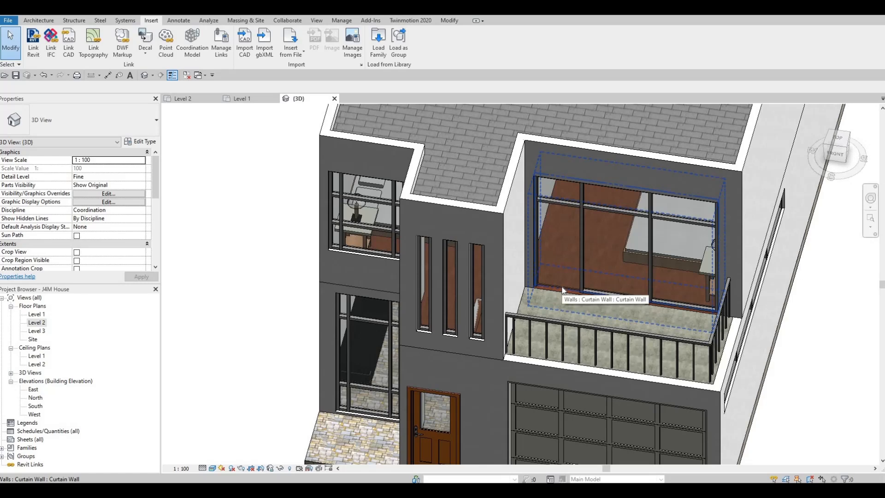
key(Tab)
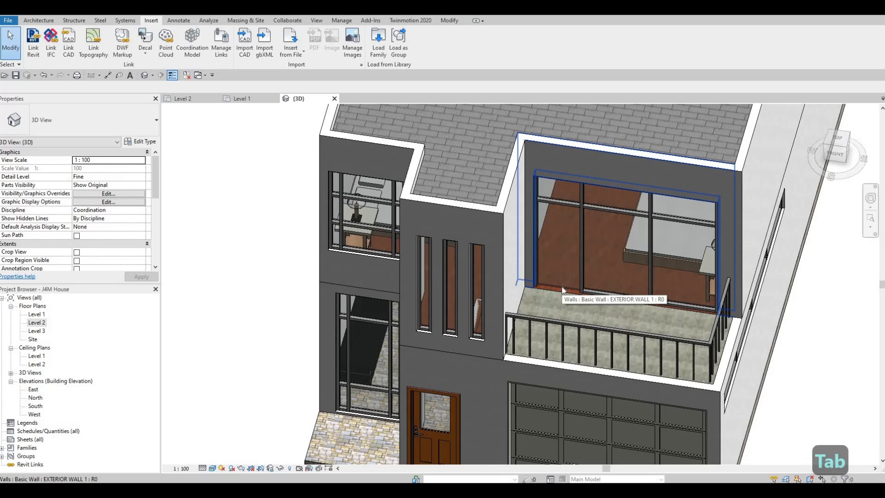
key(Tab)
key(Tab)
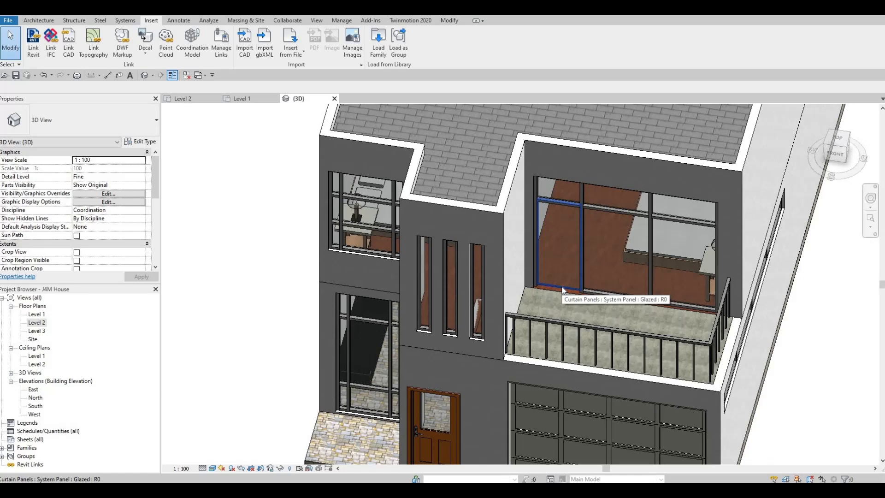
click(562, 290)
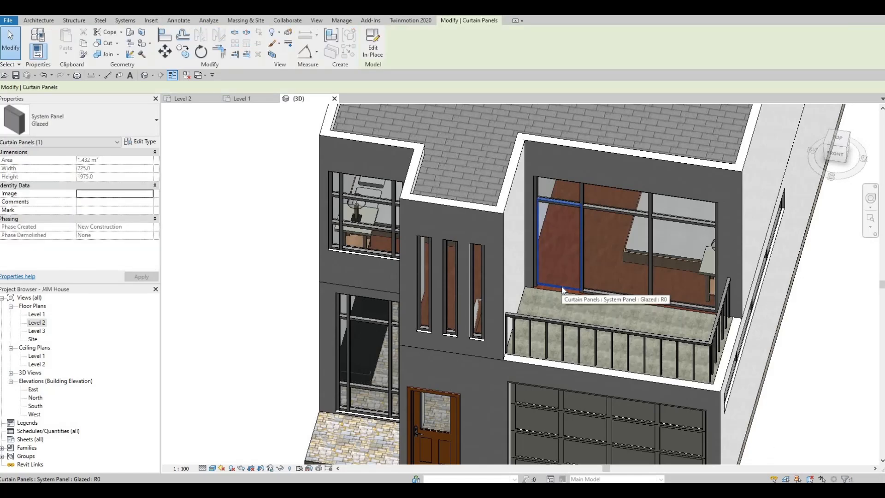
click(74, 126)
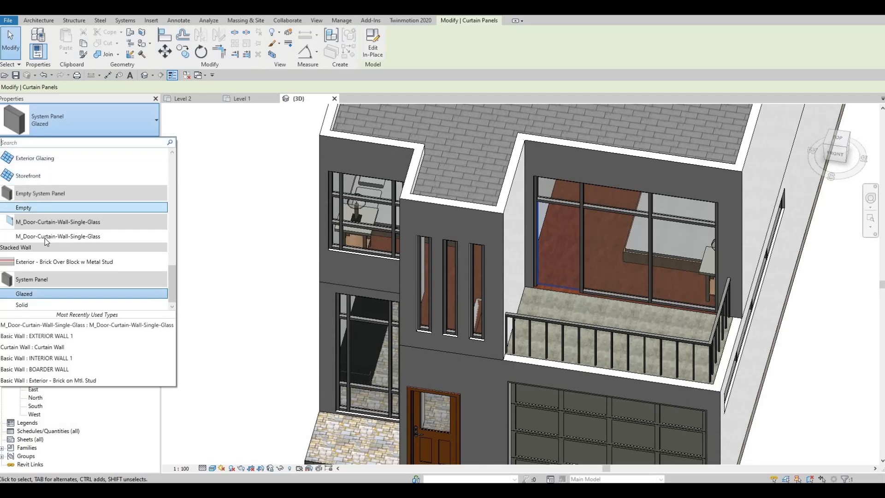
click(64, 238)
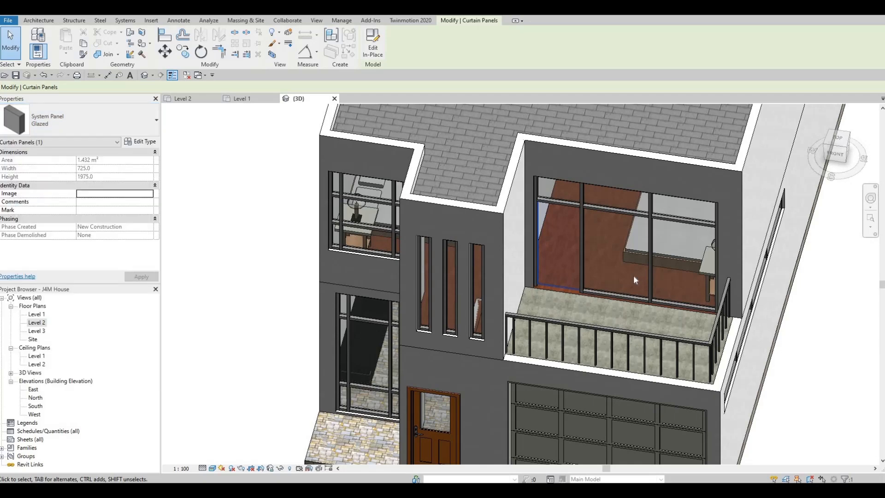
scroll(549, 307, down, 2)
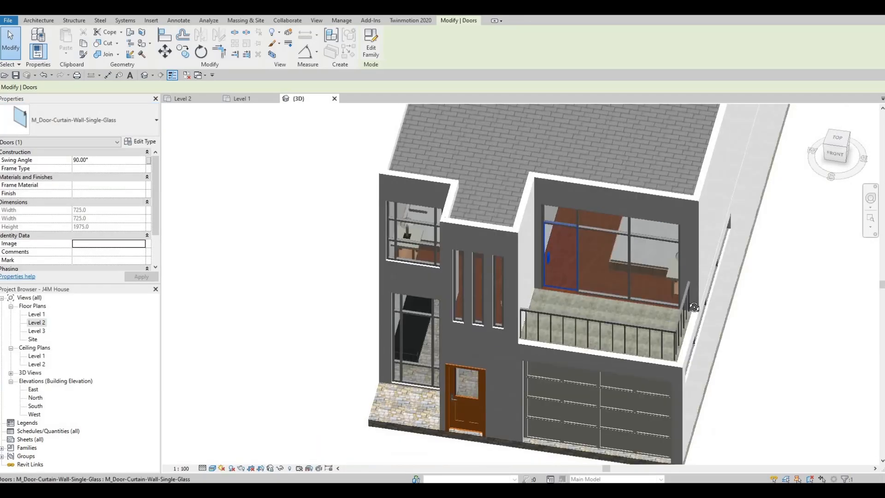
- Pick out the glazed panel above the removed bottom mullion in the rear balcony window
mouse_move(499, 301)
shift+middle_down()
mouse_move(462, 288)
mouse_move(503, 302)
mouse_move(488, 313)
shift+middle_up()
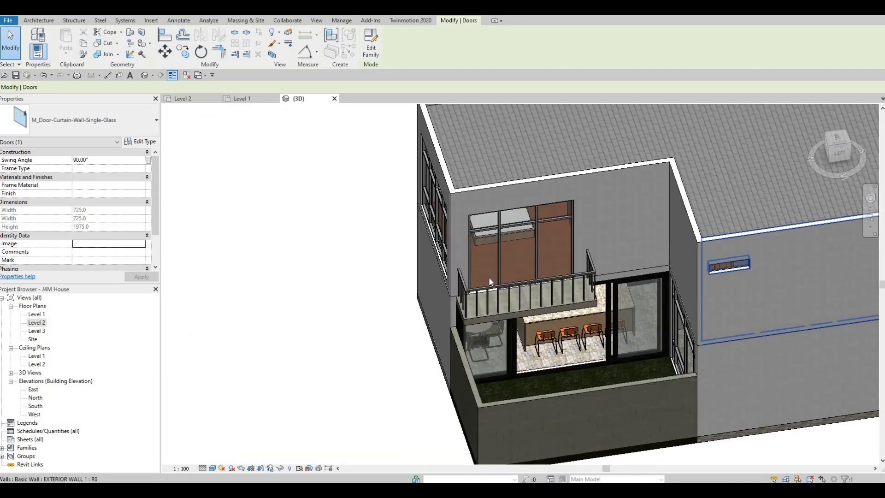
scroll(487, 314, up, 3)
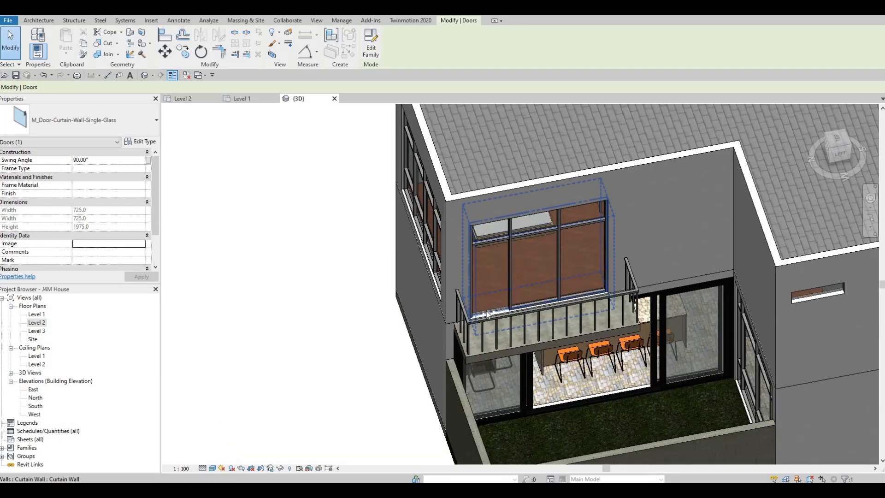
key(Tab)
key(Tab)
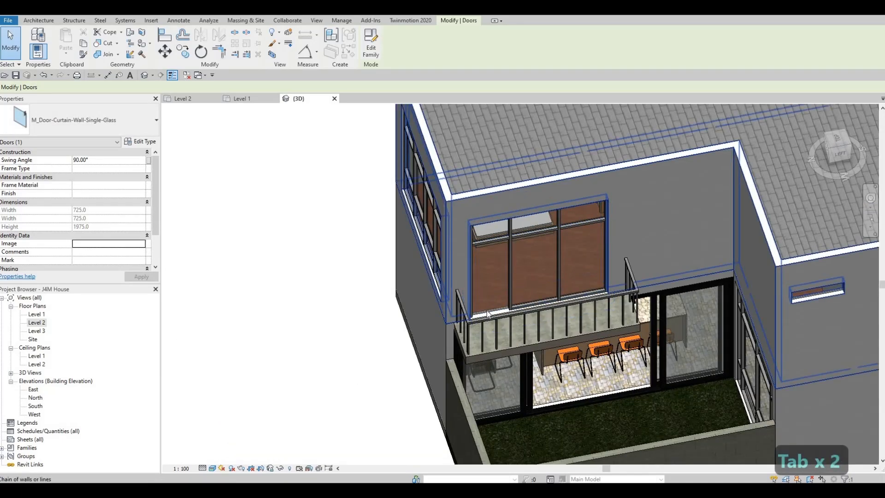
key(Tab)
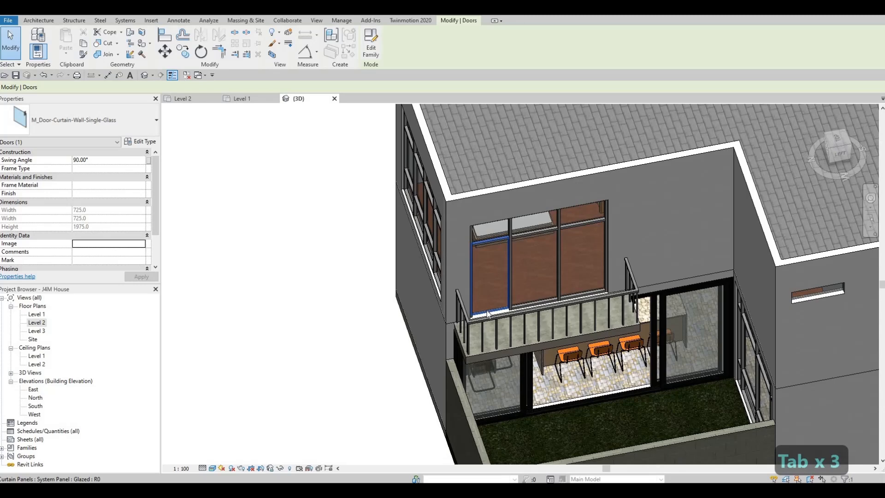
- Change the lower-left glazed panel of the upper-floor curtain wall behind the rear balcony to M_Door-Curtain-Wall-Single-Glass
click(486, 310)
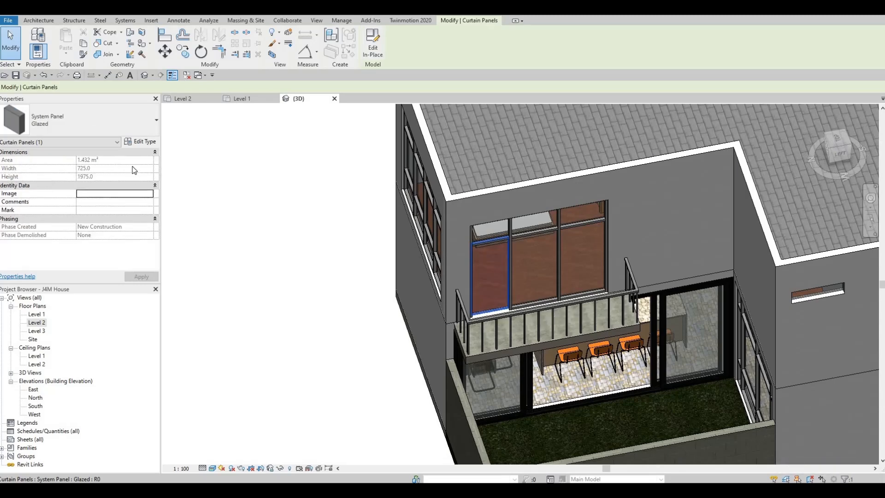
click(129, 132)
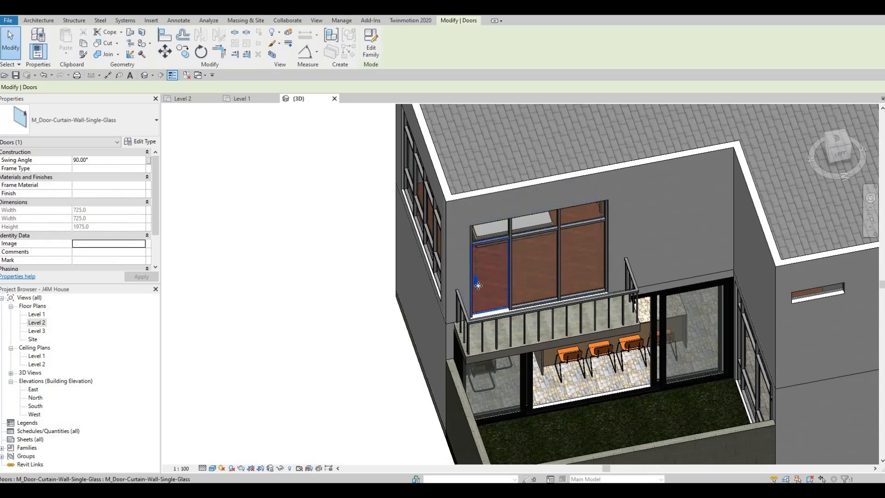
shift+middle_drag(468, 285, 355, 281)
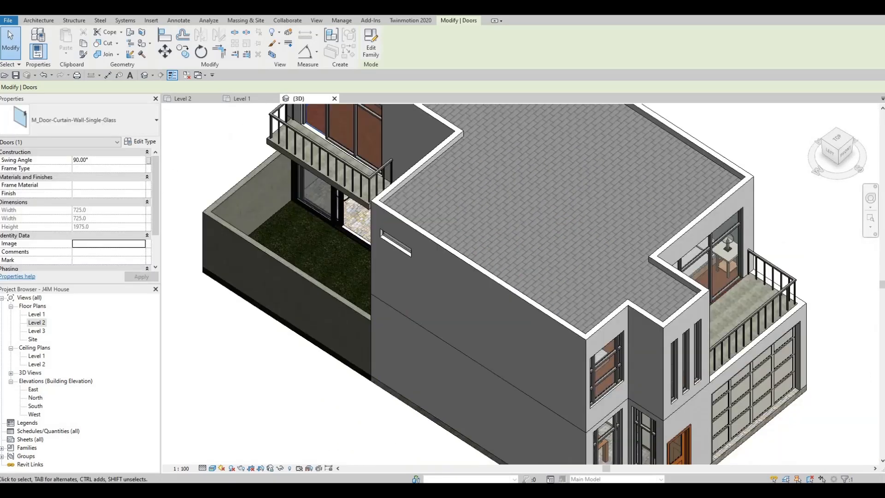
- On the Level 2 plan, flip the front bedroom's curtain wall door so it is hinged on the opposite side and swings onto the balcony
double_click(39, 324)
mouse_move(366, 237)
middle_down()
mouse_move(376, 256)
mouse_move(388, 229)
middle_up()
scroll(389, 229, down, 1)
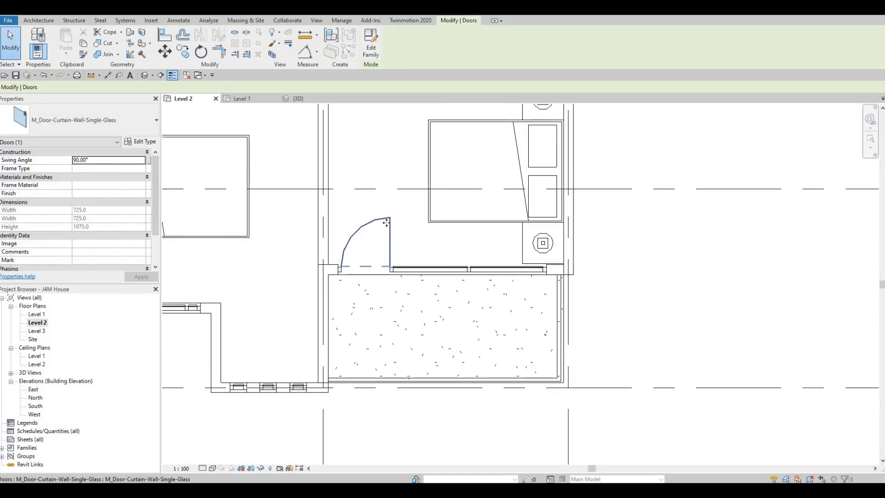
click(356, 231)
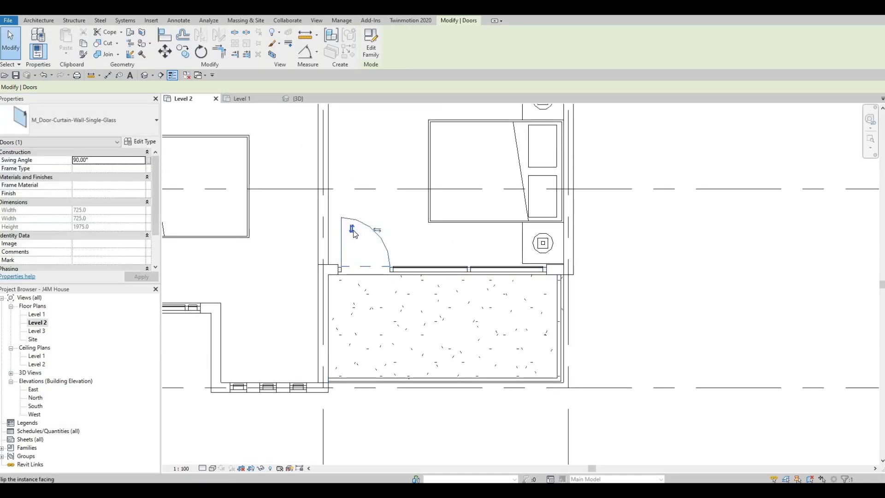
click(360, 233)
scroll(361, 247, down, 3)
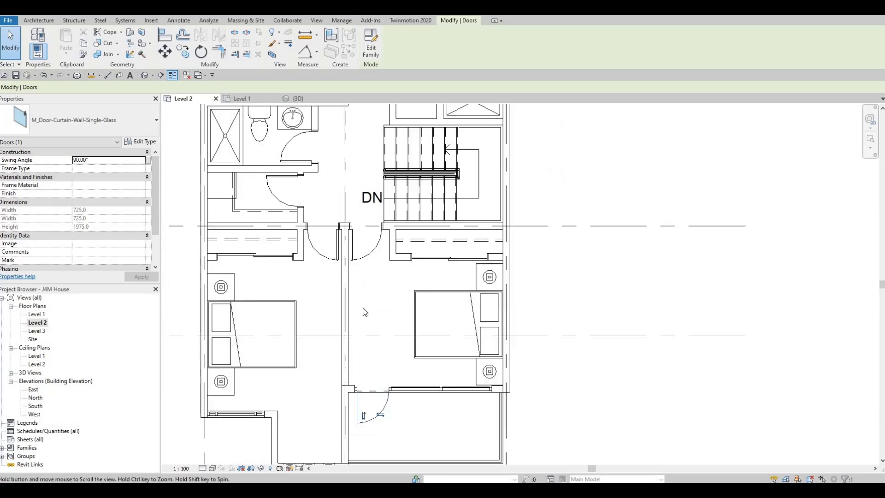
- Flip the facing of the single glass curtain wall door at the rear bedroom's balcony, then clear the selection
middle_drag(362, 248, 347, 342)
middle_drag(368, 190, 376, 295)
scroll(361, 202, up, 1)
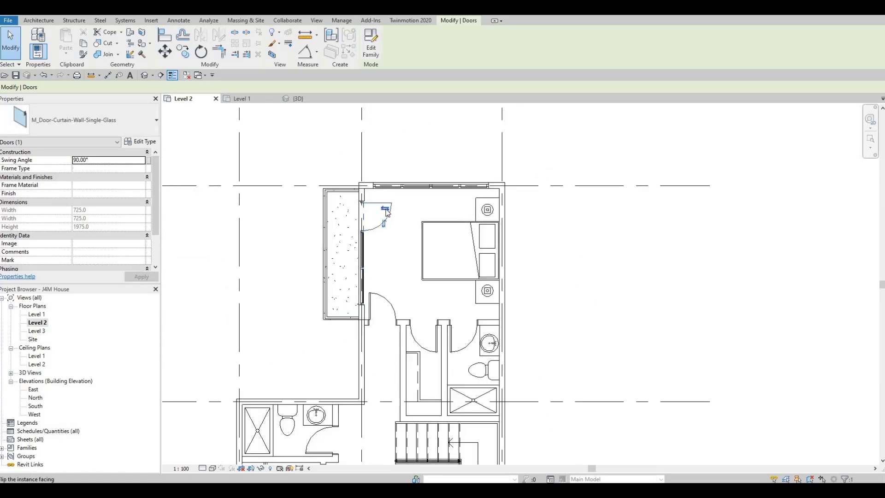
middle_drag(392, 301, 389, 286)
scroll(387, 323, down, 2)
middle_drag(386, 335, 367, 259)
scroll(367, 259, down, 1)
middle_drag(361, 350, 370, 270)
key(Escape)
key(Escape)
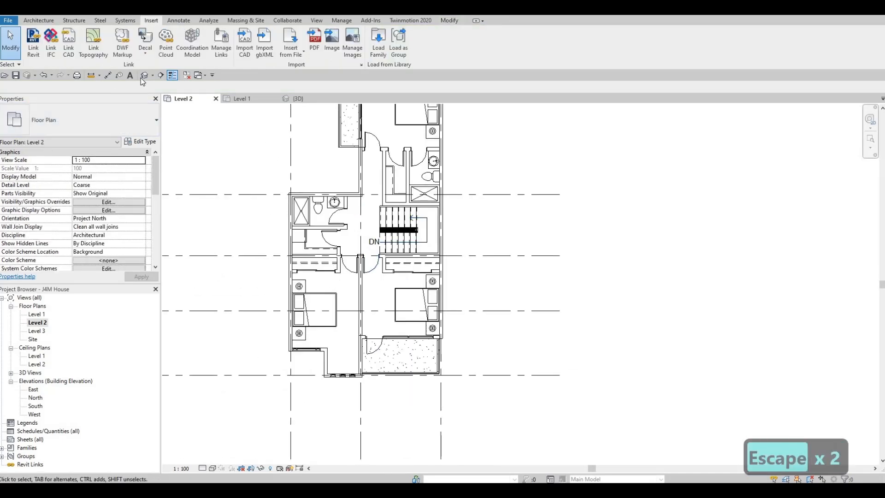
- Review the house's balconies and front facade in the 3D view
click(295, 98)
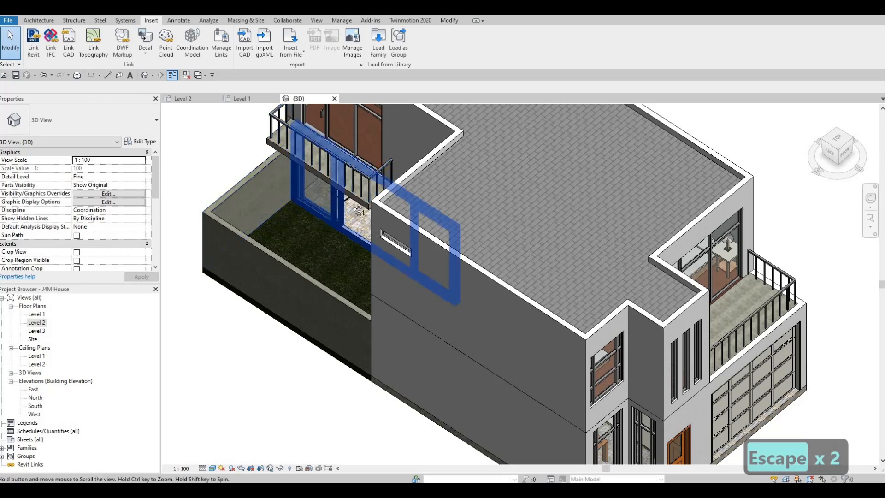
shift+middle_drag(369, 194, 341, 220)
scroll(342, 214, up, 3)
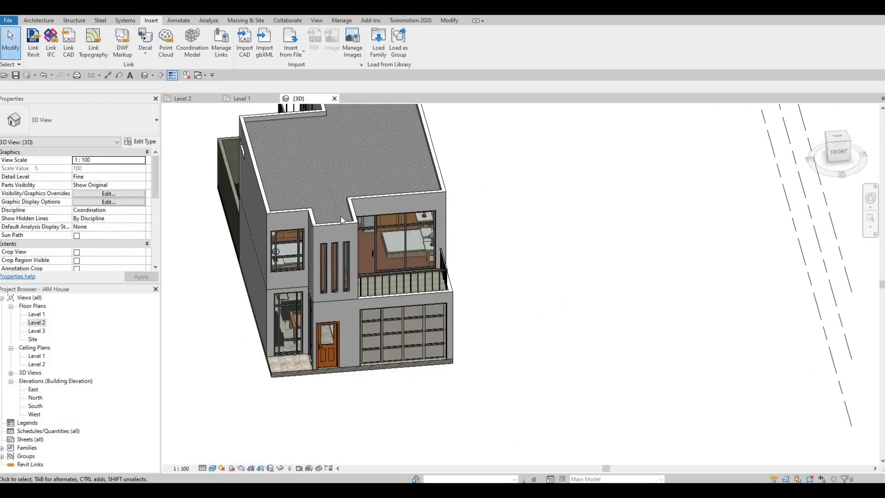
shift+middle_drag(496, 320, 195, 383)
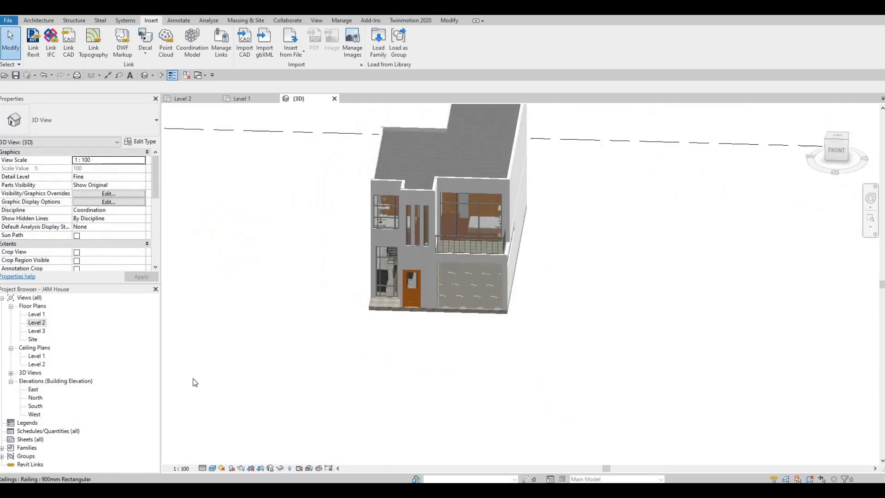
- On the Level 1 plan, place a tagged room in the garage between grids C and E
double_click(38, 314)
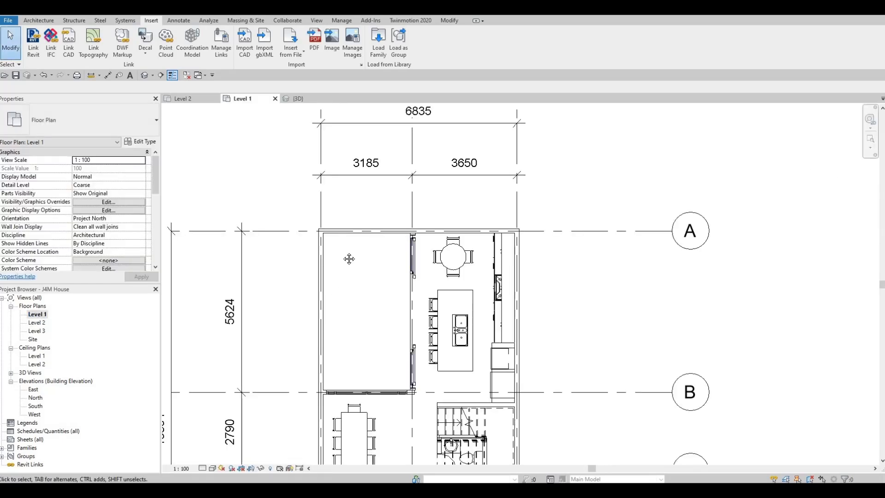
scroll(349, 259, down, 4)
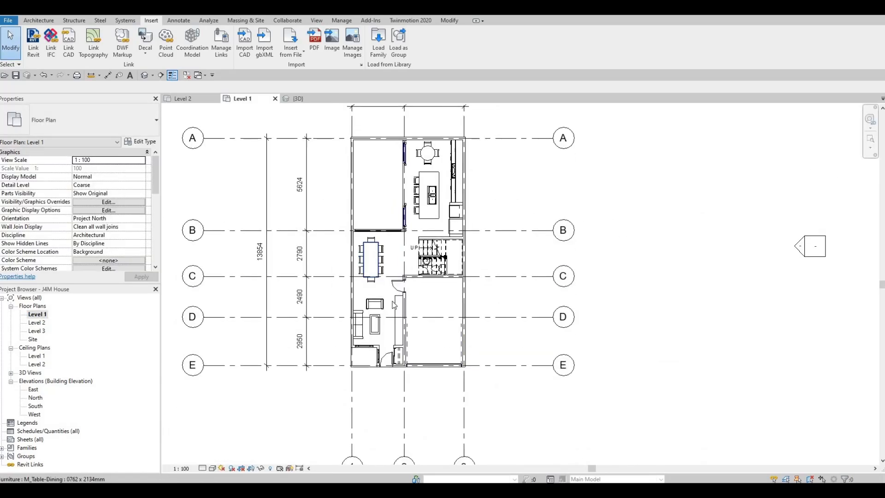
click(50, 22)
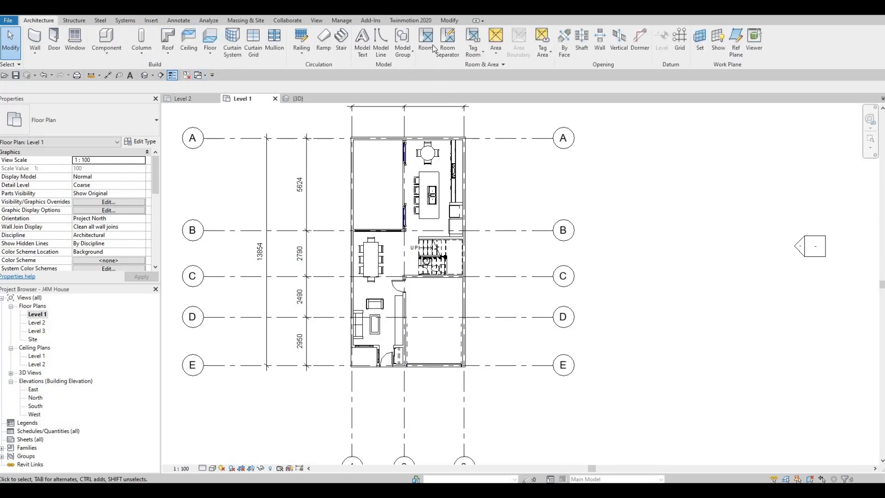
click(431, 43)
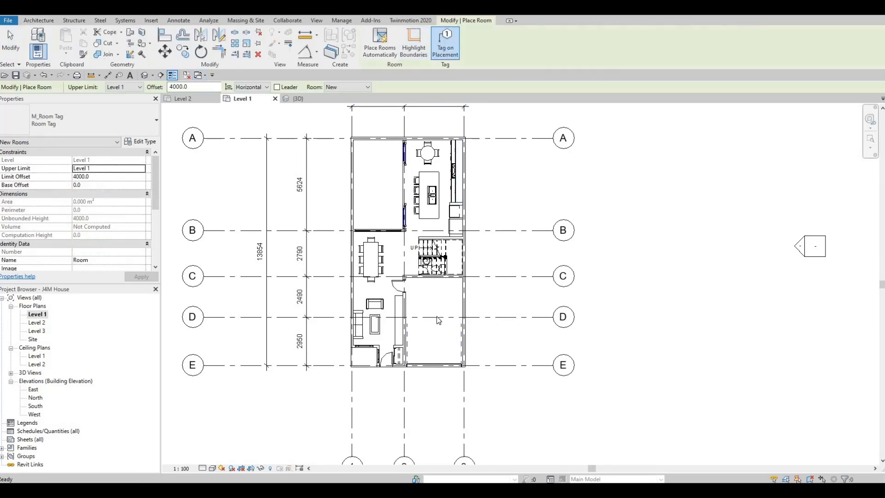
click(399, 331)
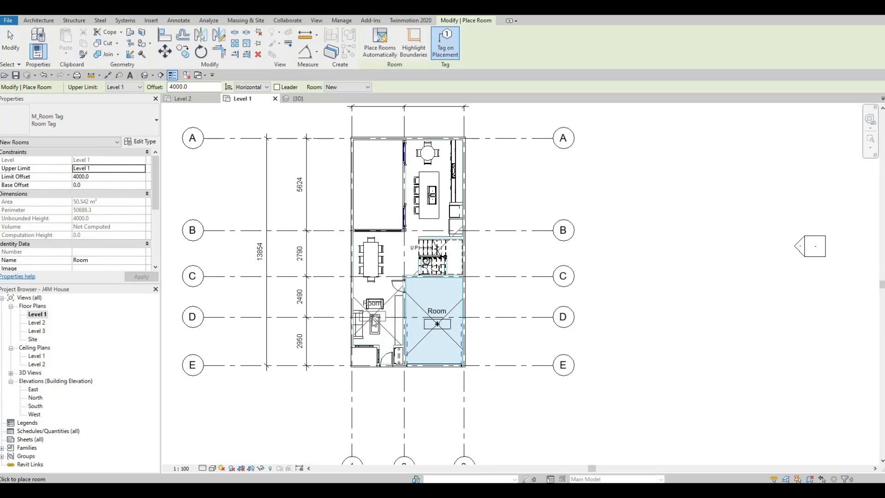
scroll(375, 321, up, 1)
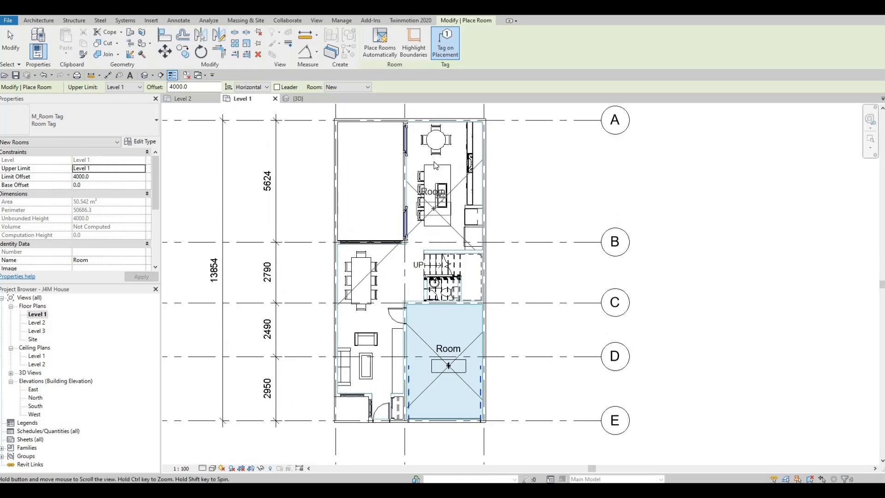
middle_drag(455, 137, 446, 185)
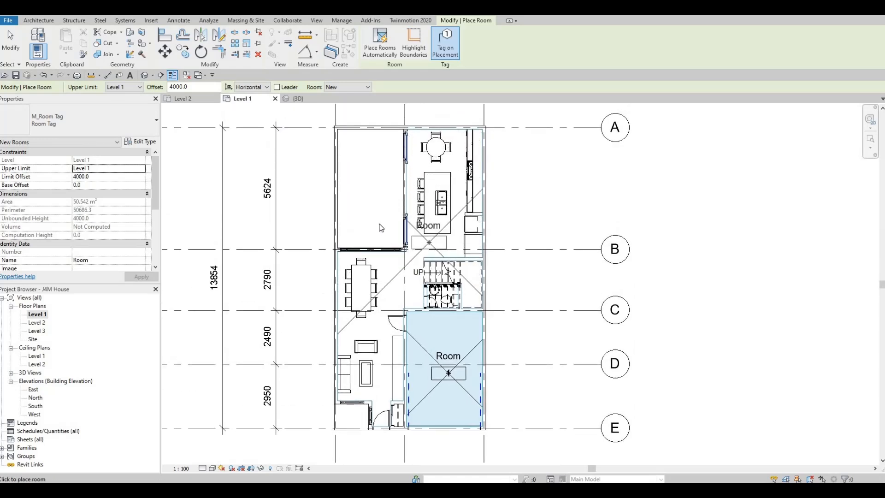
key(Escape)
key(Escape)
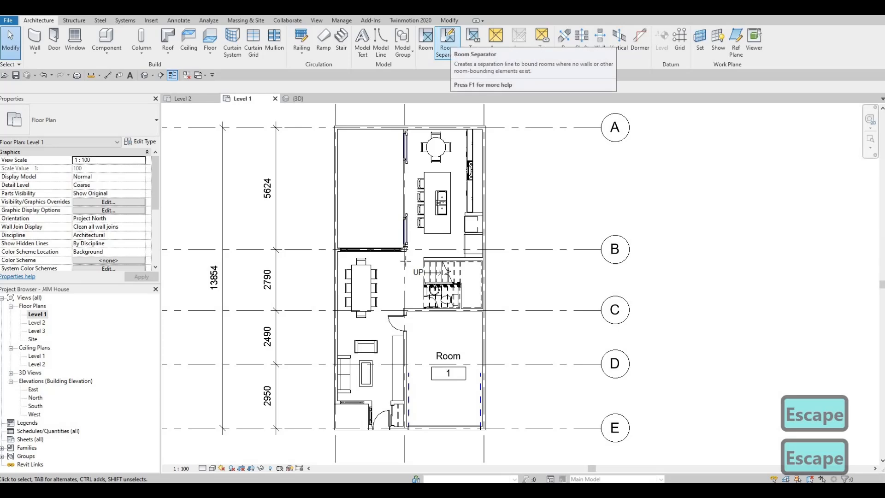
- Draw a room separation line across the opening between the entrance foyer and the living area
click(451, 43)
middle_drag(382, 396, 390, 308)
scroll(391, 308, up, 4)
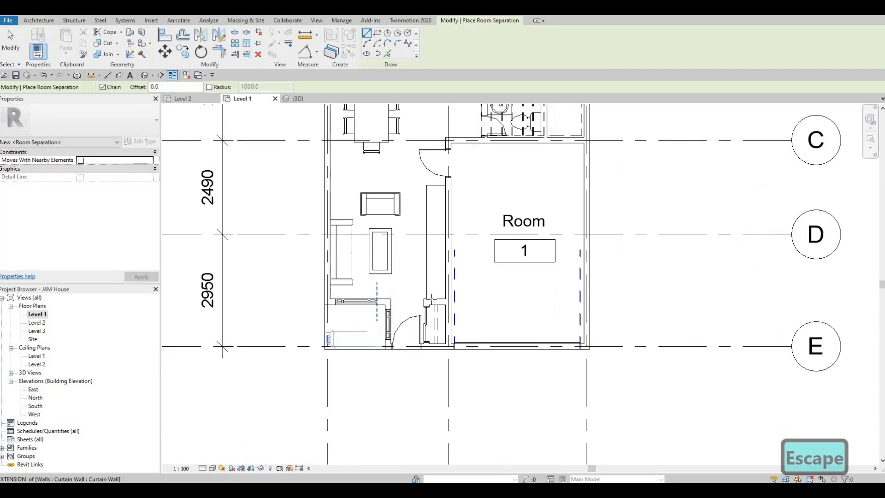
scroll(436, 296, up, 2)
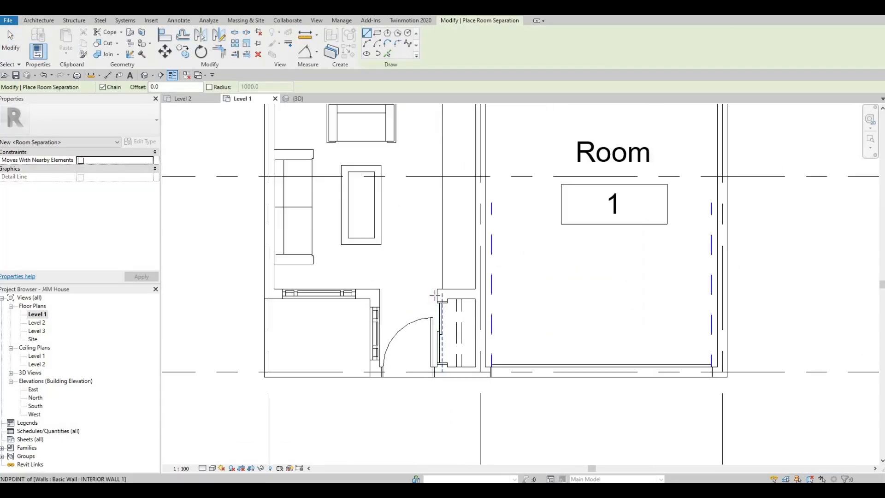
click(437, 294)
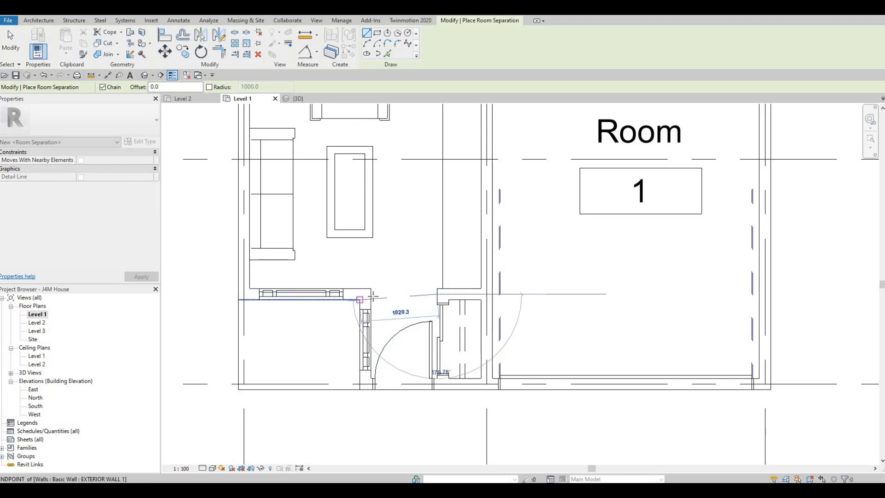
key(Escape)
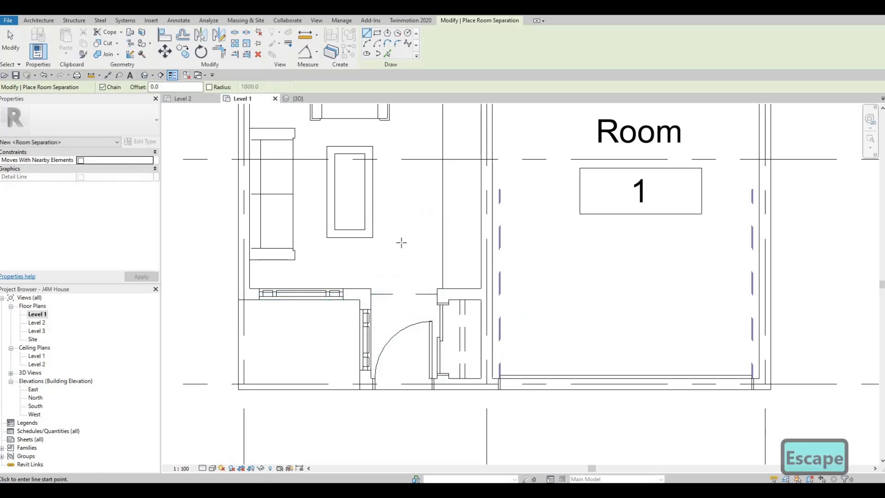
- Draw a room separation line across the house between the living and dining areas, starting just below the garage door opening
scroll(402, 247, down, 2)
middle_drag(410, 241, 415, 287)
middle_drag(440, 153, 459, 280)
click(462, 251)
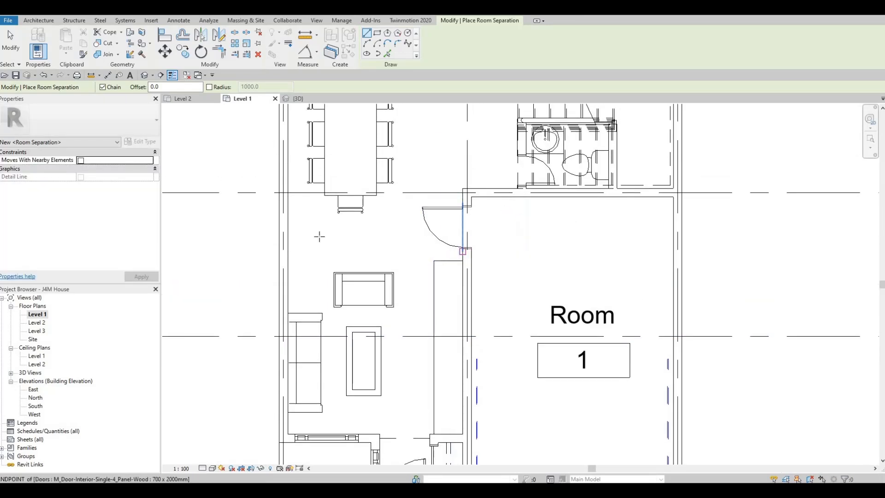
click(290, 251)
key(Escape)
- Draw a vertical room separation line between the dining area and the stair hallway, from the curtain wall corner to the garage wall
scroll(405, 249, down, 2)
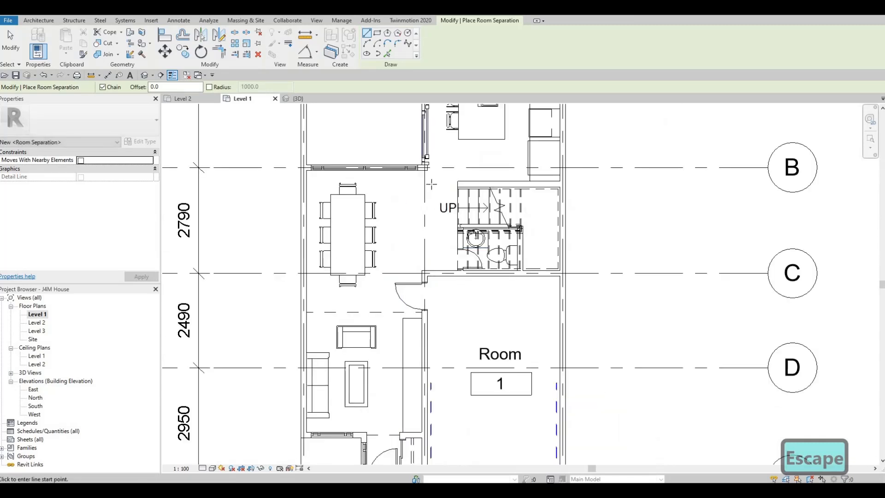
scroll(431, 184, up, 1)
click(427, 181)
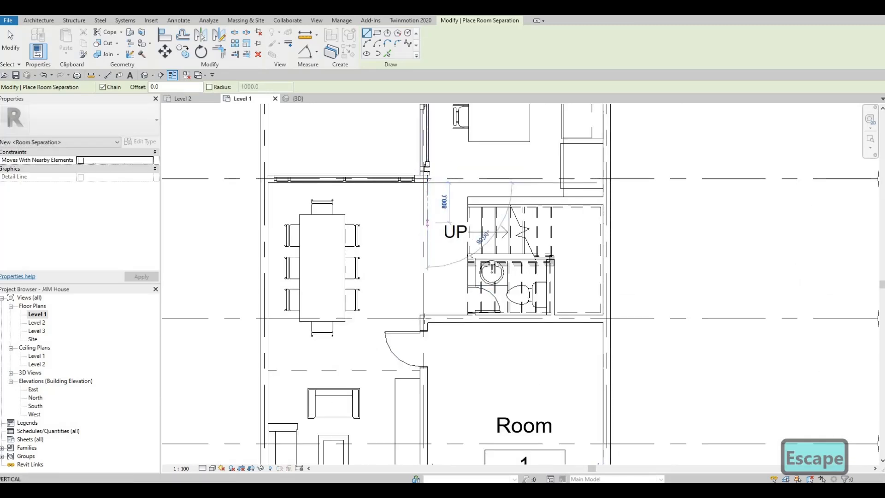
key(Escape)
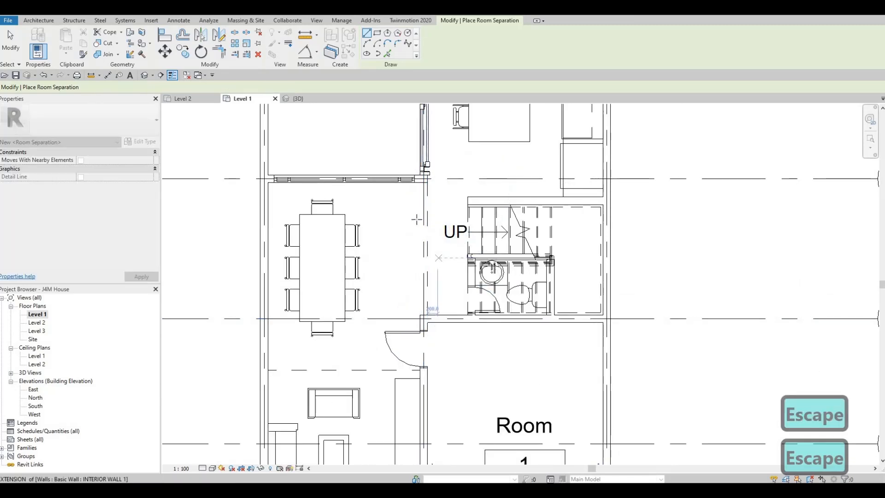
- Draw a diagonal room separation line from the curtain wall corner to the end of the stair wall, dividing hallway and kitchen
middle_drag(426, 314, 408, 371)
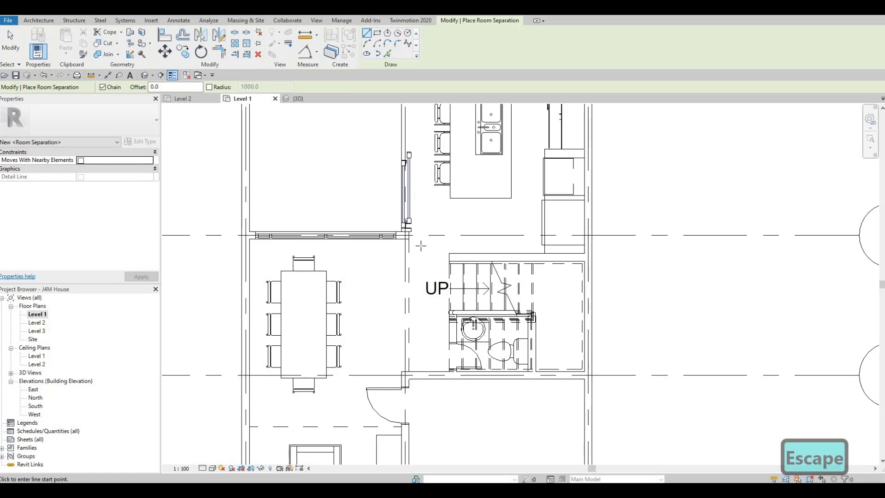
scroll(421, 245, up, 3)
click(392, 238)
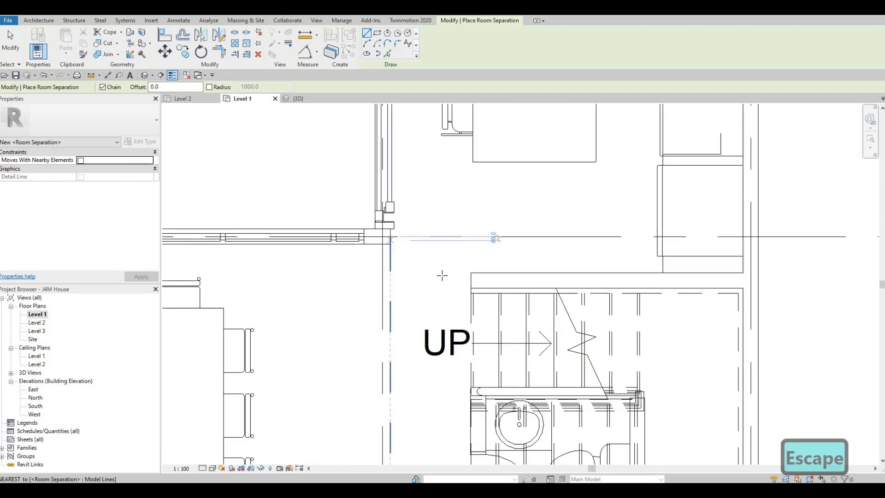
click(470, 280)
scroll(456, 242, down, 2)
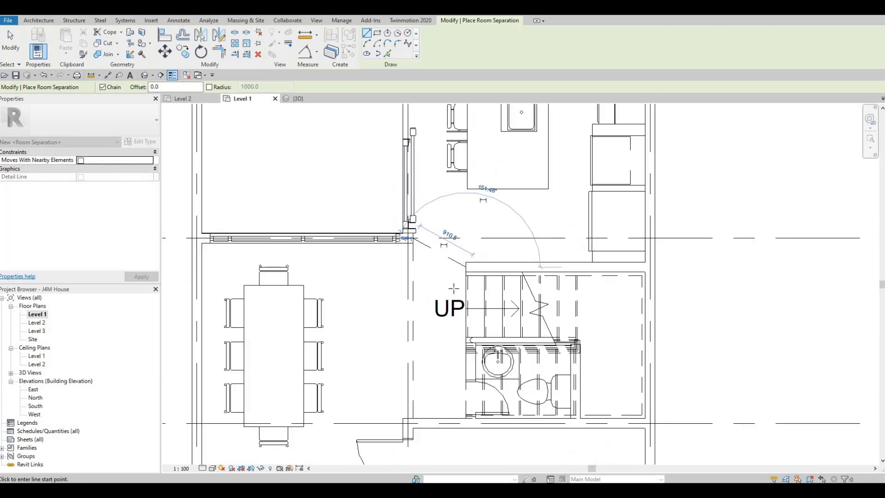
- Draw a room separation line between the stair and the powder room, along the powder room's upper edge
scroll(454, 288, down, 3)
middle_drag(482, 331, 471, 271)
scroll(471, 271, up, 3)
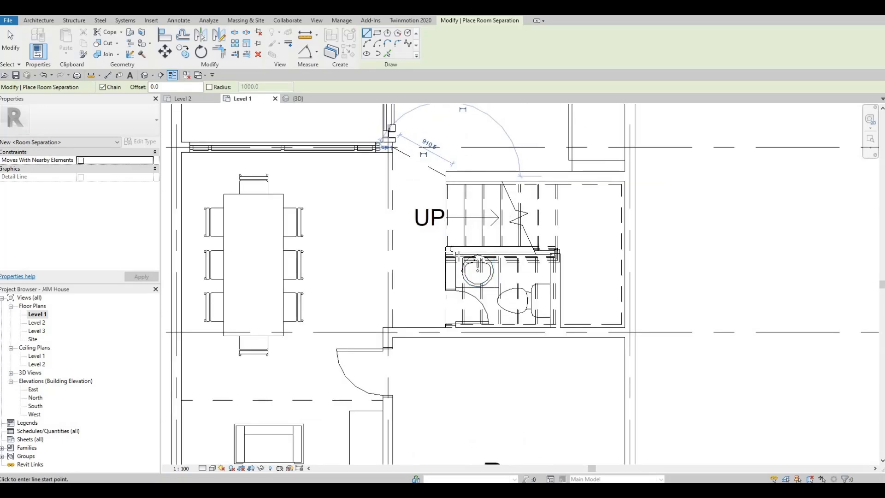
scroll(466, 256, up, 1)
click(453, 252)
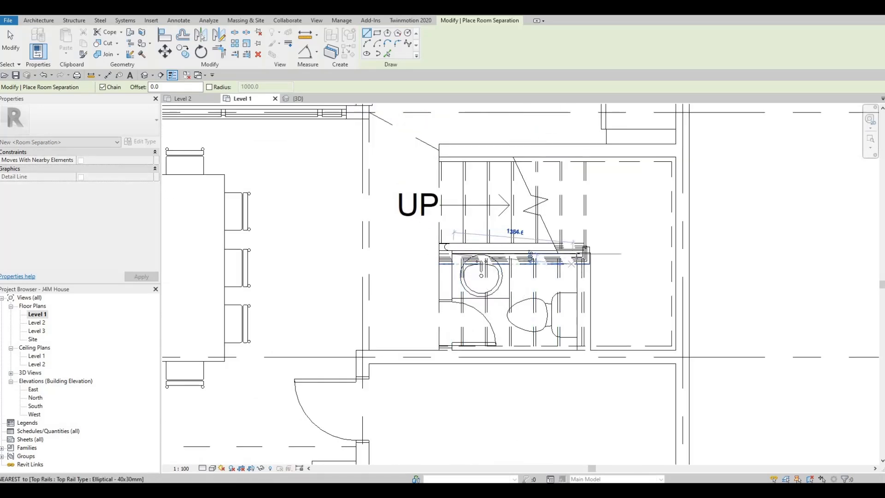
click(578, 253)
key(Escape)
key(Escape)
- Try to hide the upper stair run overlapping the powder room in the Level 1 view
scroll(519, 275, down, 1)
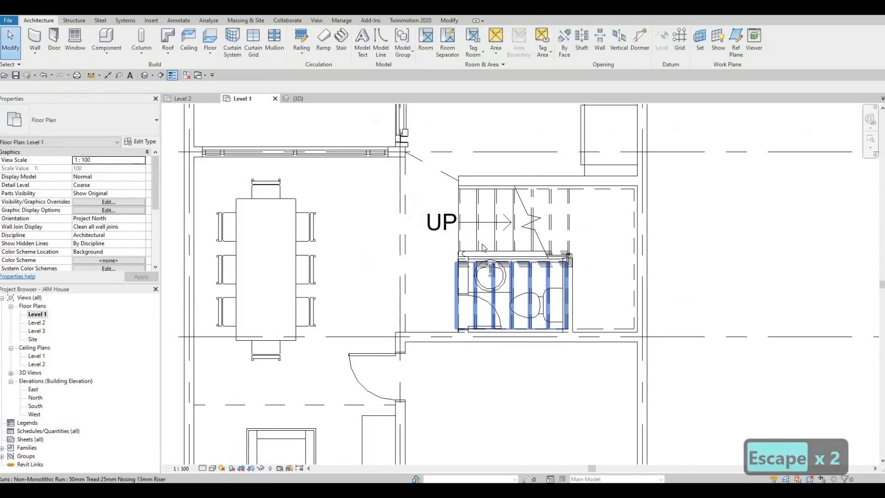
scroll(483, 247, down, 1)
click(482, 245)
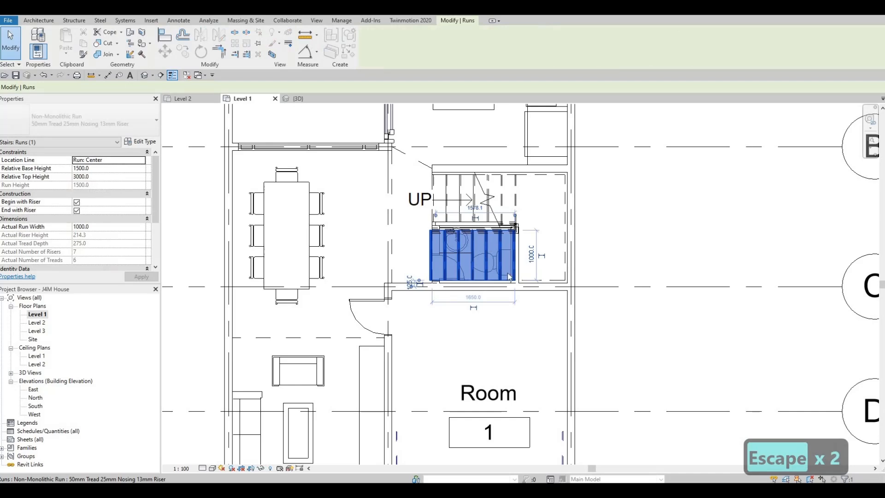
right_click(482, 245)
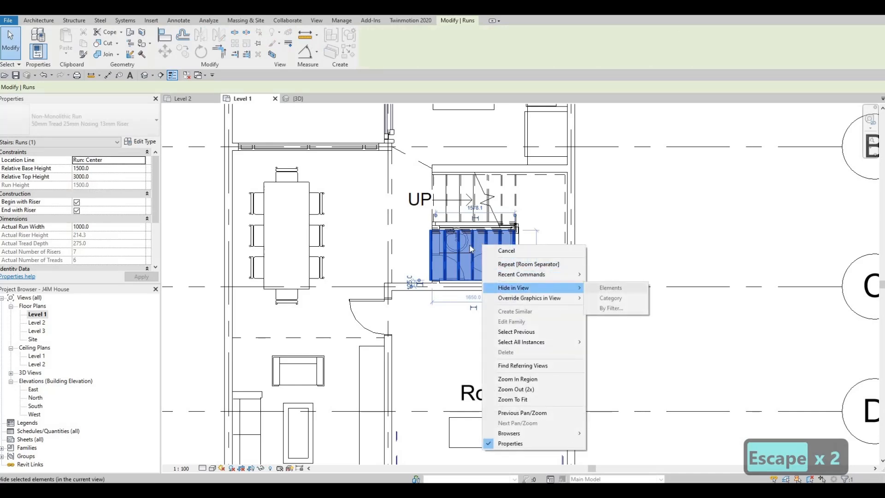
key(Escape)
key(Escape)
key(Escape)
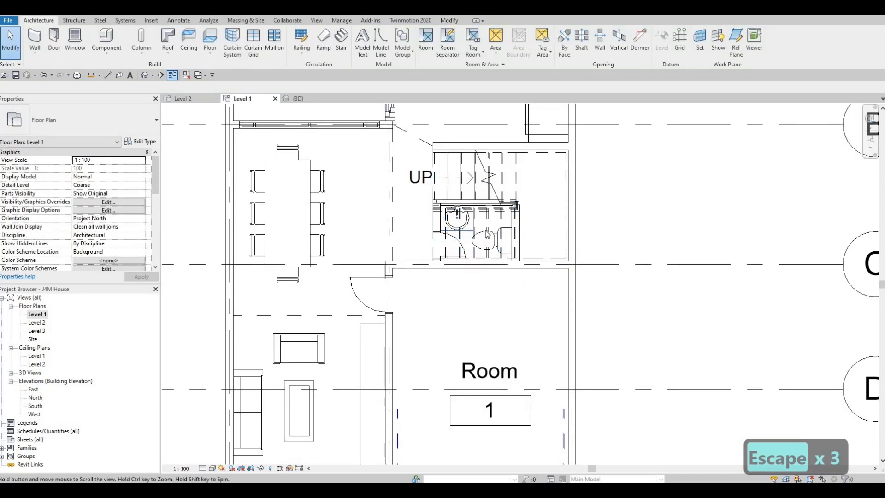
- Examine the properties of the upper stair run overlapping the powder room
key(Tab)
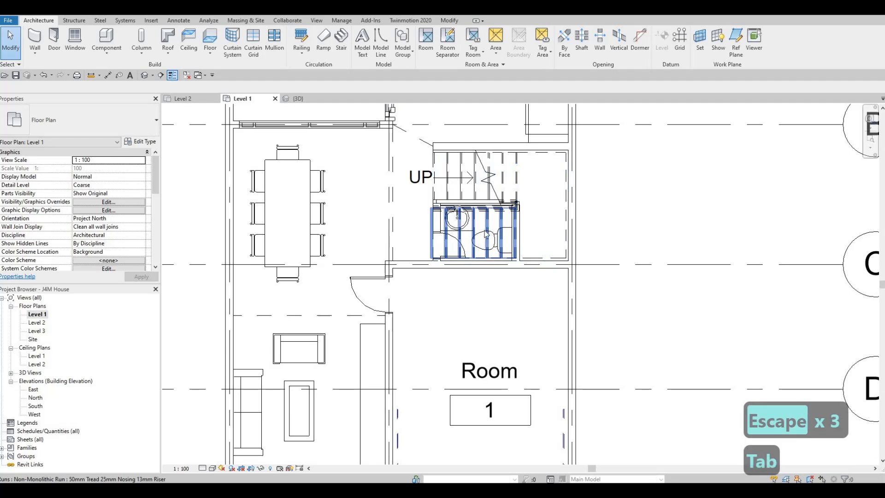
click(488, 234)
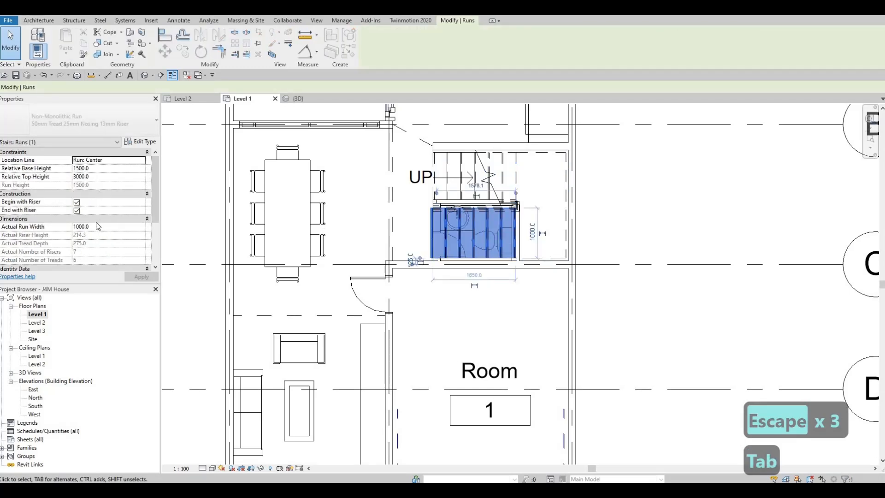
scroll(98, 225, down, 3)
scroll(100, 221, up, 3)
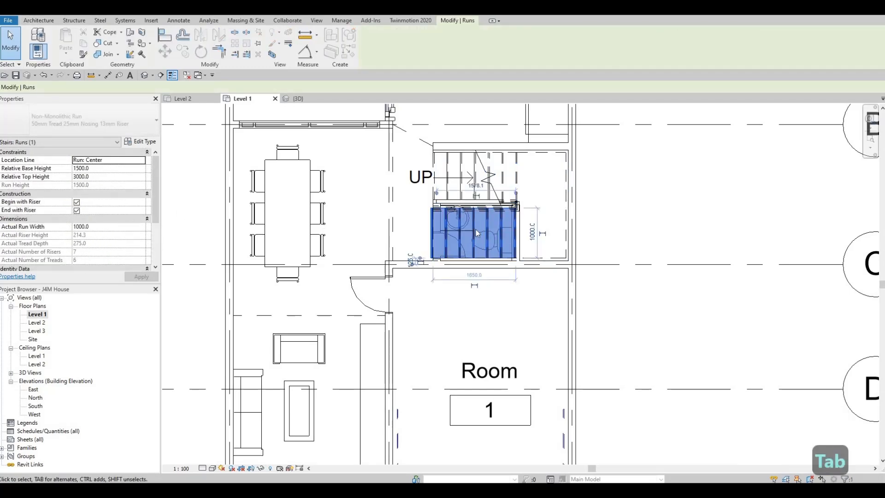
scroll(501, 237, up, 1)
middle_drag(500, 237, 463, 233)
scroll(497, 227, down, 2)
key(Escape)
key(Escape)
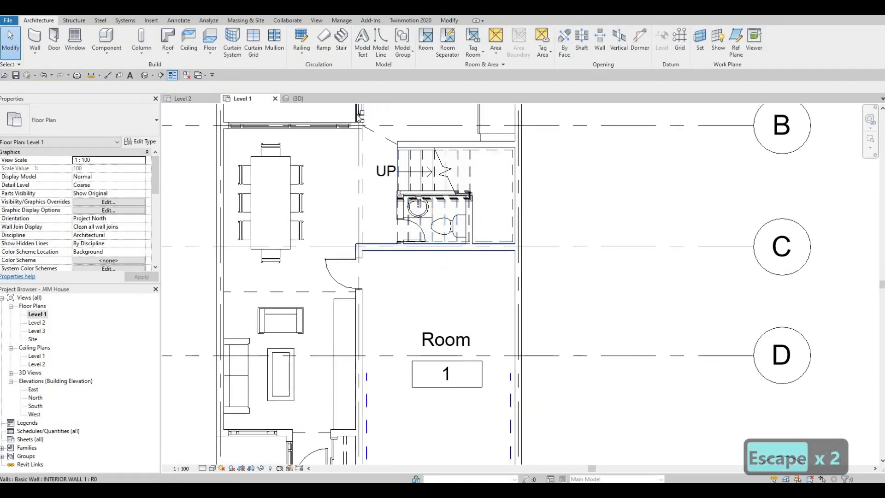
- Create a rectangular plan region around the powder room beneath the upper stair run
click(316, 21)
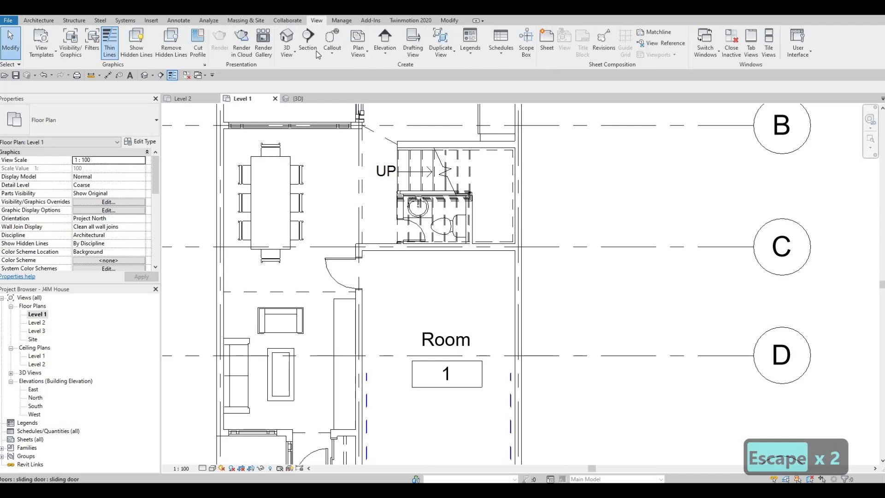
click(363, 55)
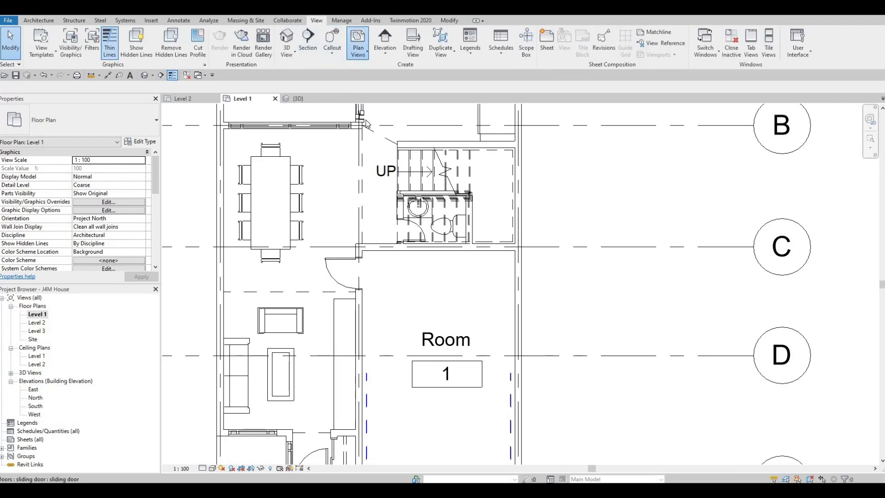
click(371, 121)
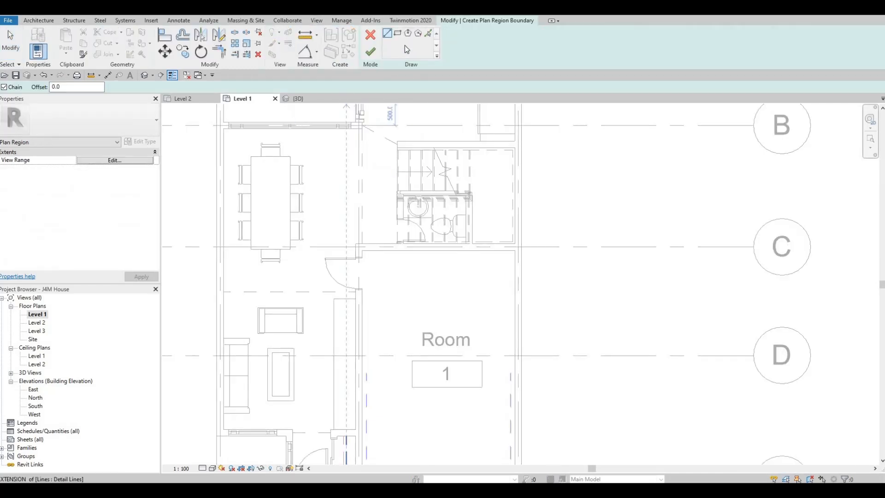
scroll(392, 192, up, 2)
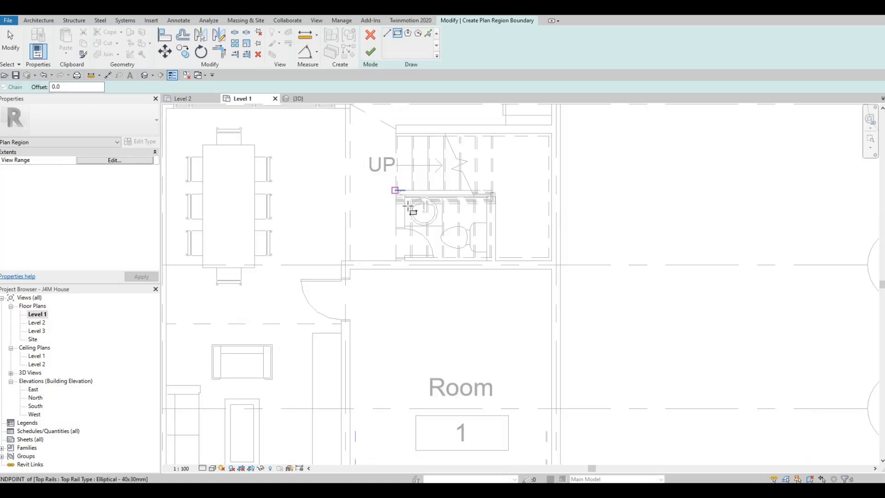
click(496, 261)
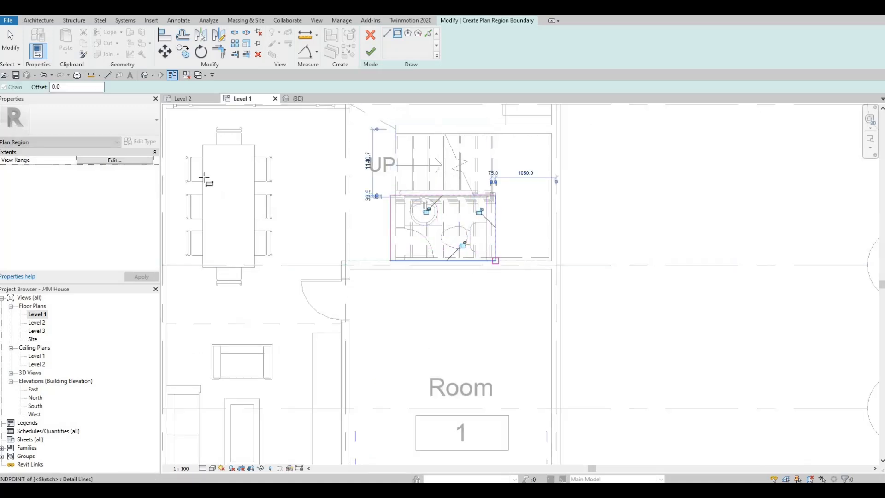
click(370, 52)
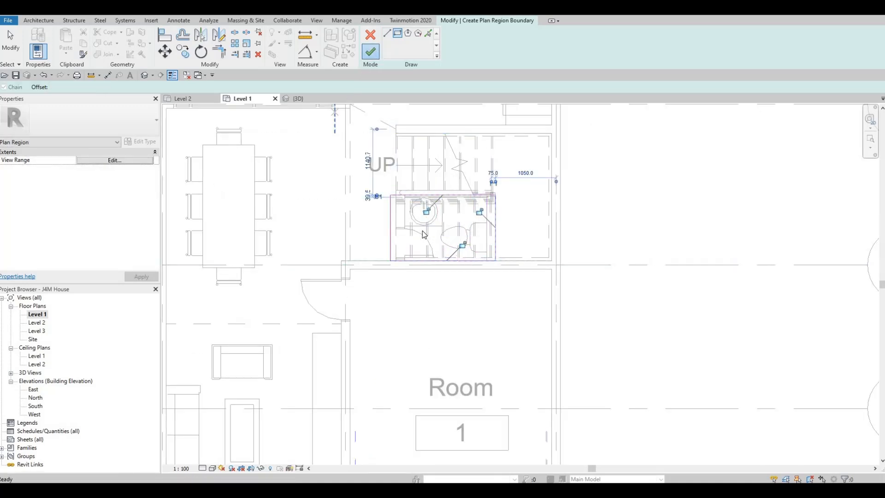
- Try to set the plan region's view range to a 1000 cut plane offset and a 0 top offset
click(138, 161)
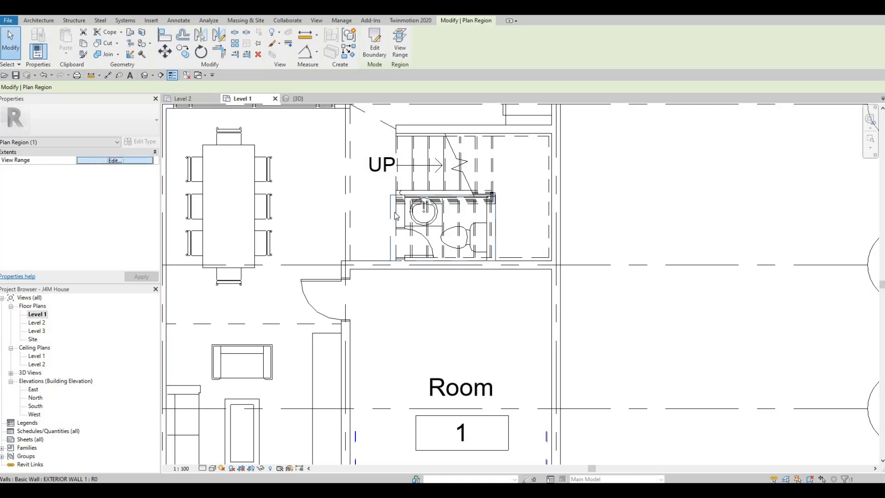
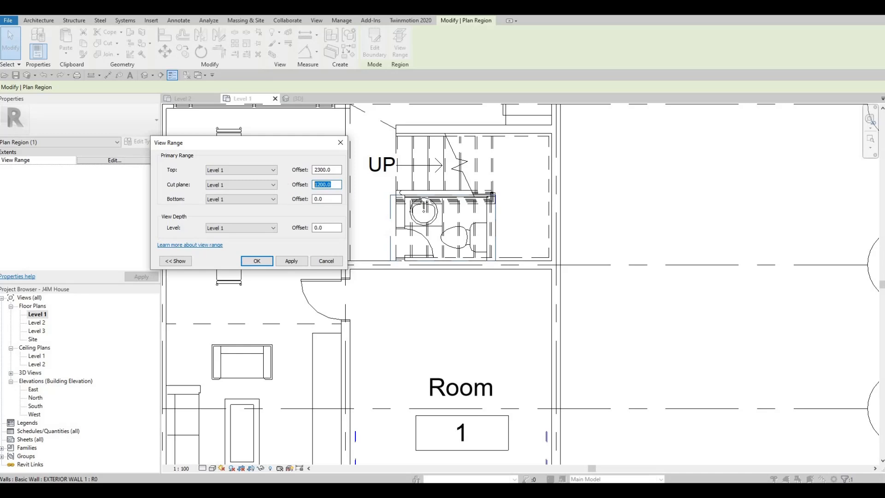
text(100)
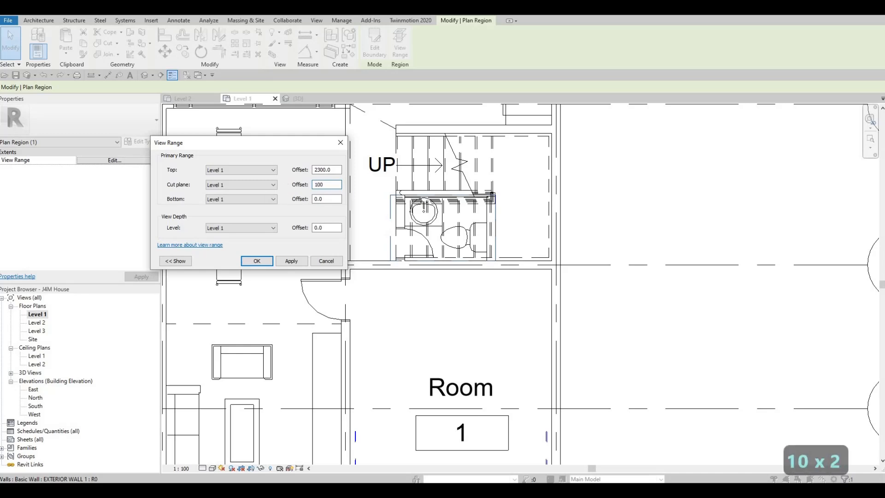
text(0)
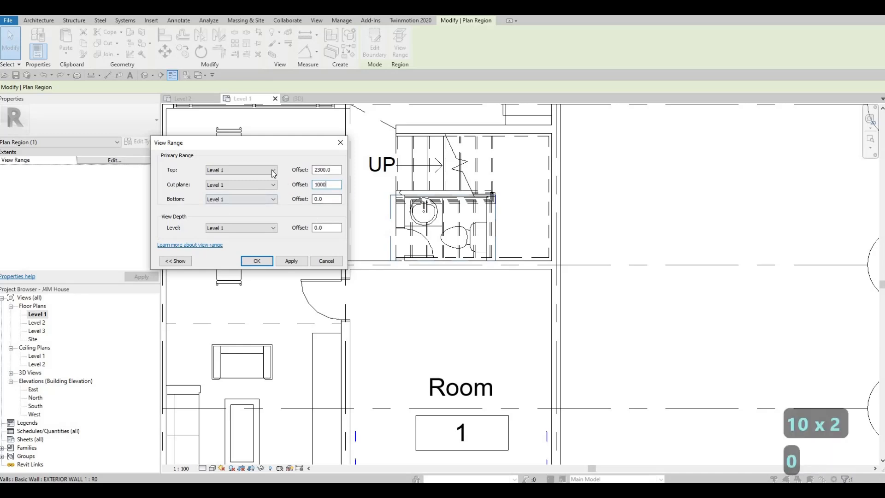
double_click(322, 170)
text(0)
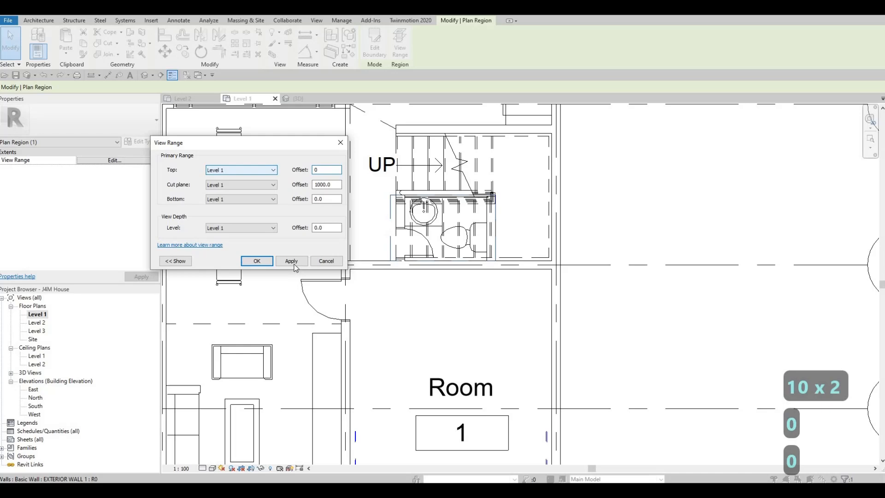
click(291, 261)
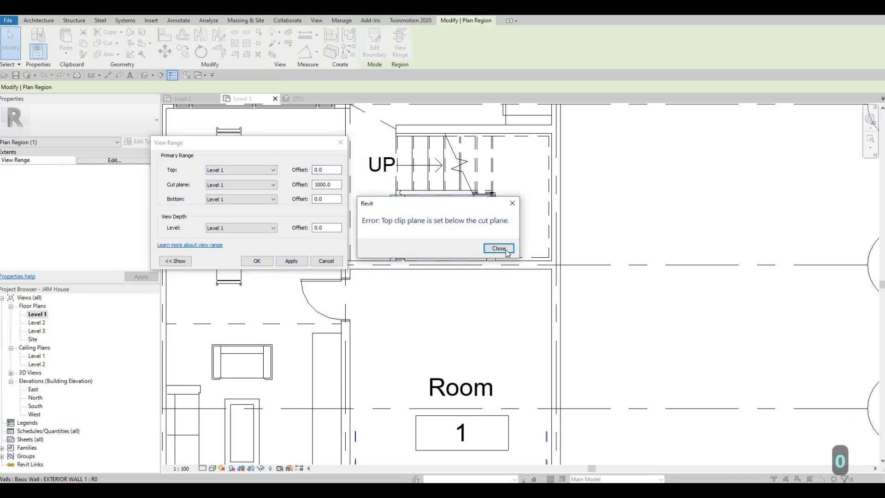
key(Return)
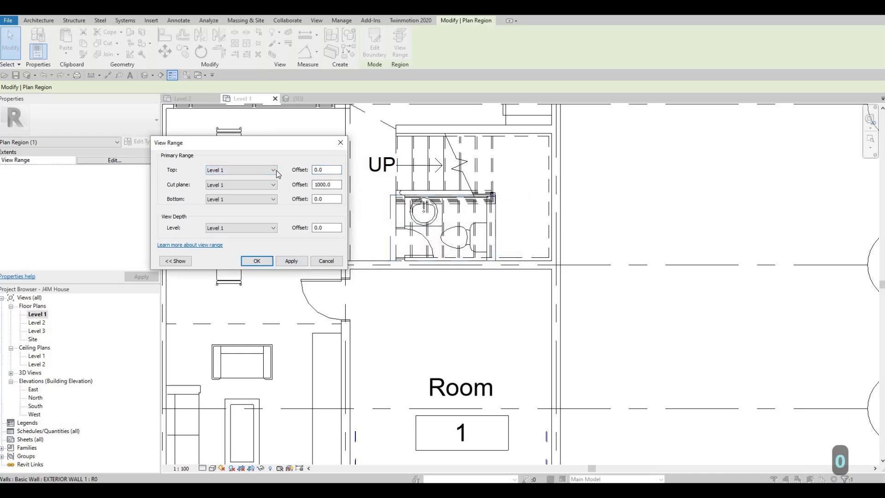
- Set the plan region's top offset to 1000 above Level 1 and accept the view range
click(273, 171)
click(269, 172)
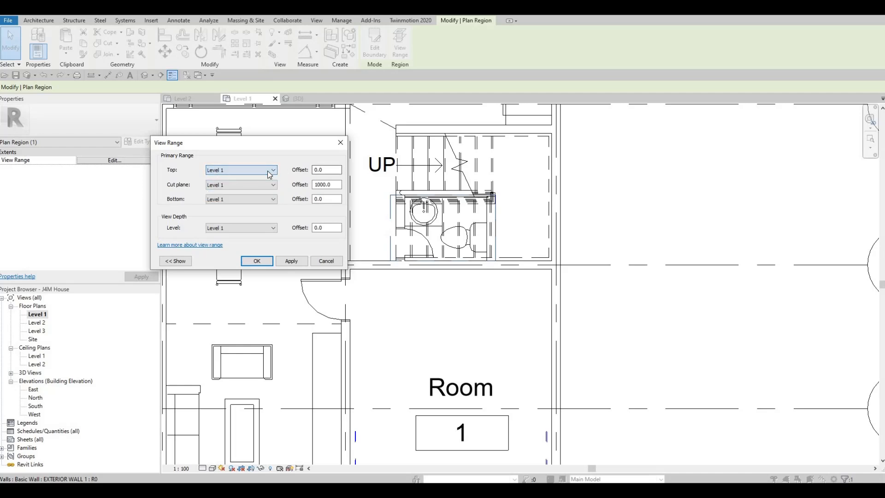
text(1000)
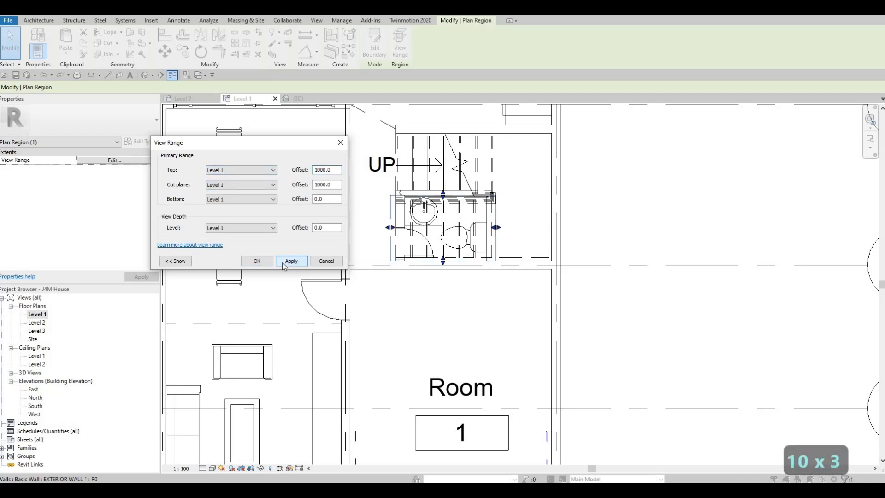
click(256, 261)
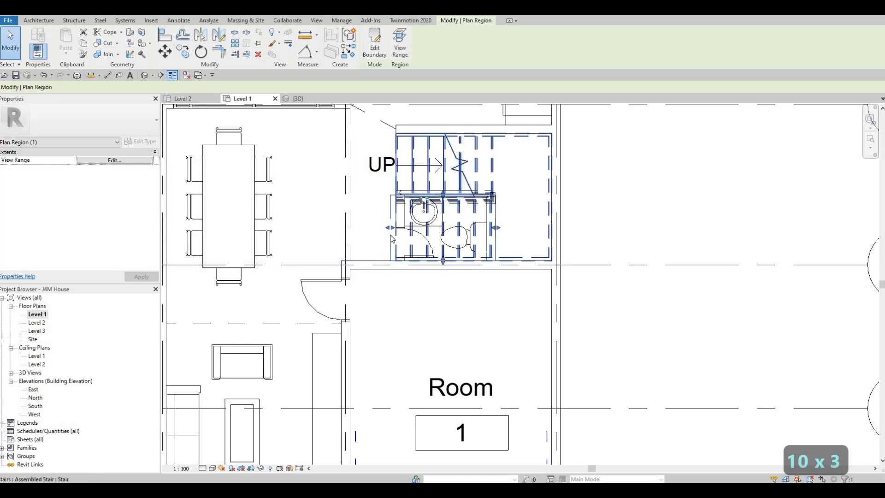
key(Escape)
key(Escape)
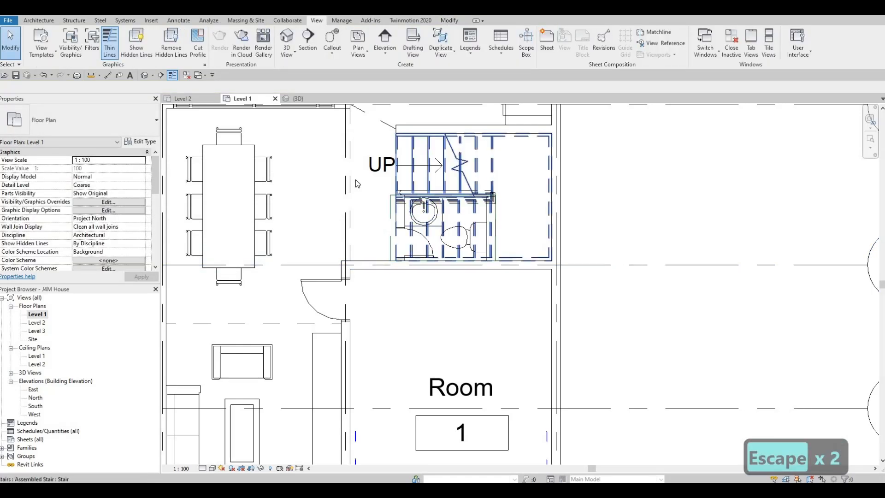
click(437, 217)
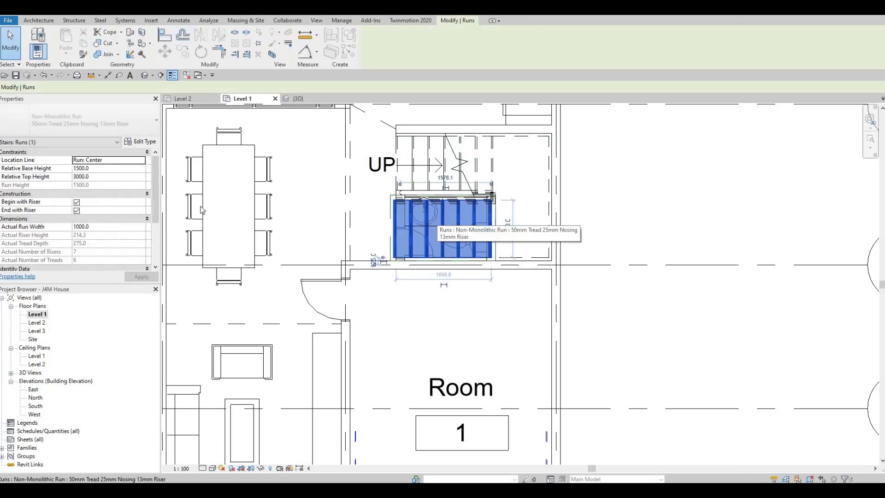
key(Escape)
key(Escape)
key(Escape)
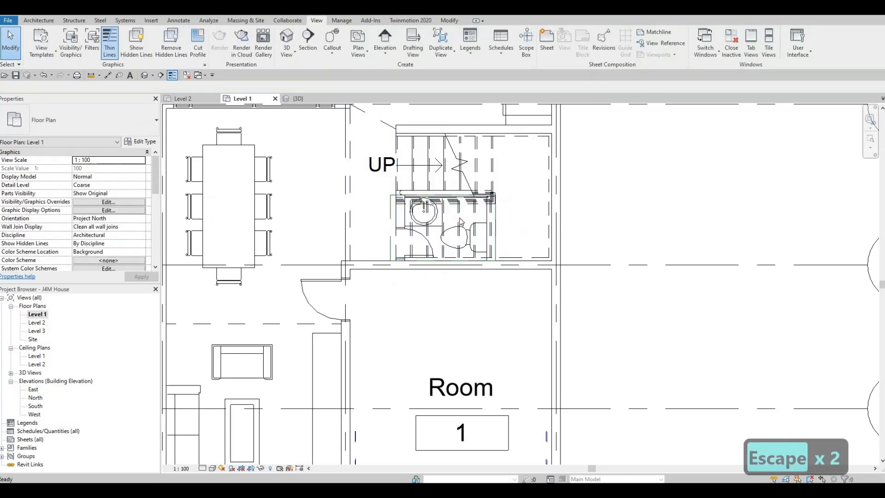
- Set the powder room plan region's view range to a 500 cut plane offset and a 700 top offset
click(390, 213)
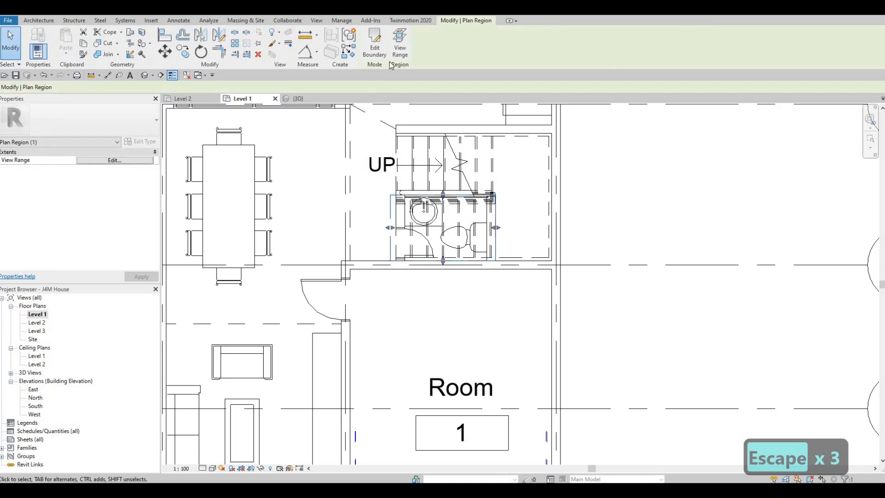
key(v)
key(r)
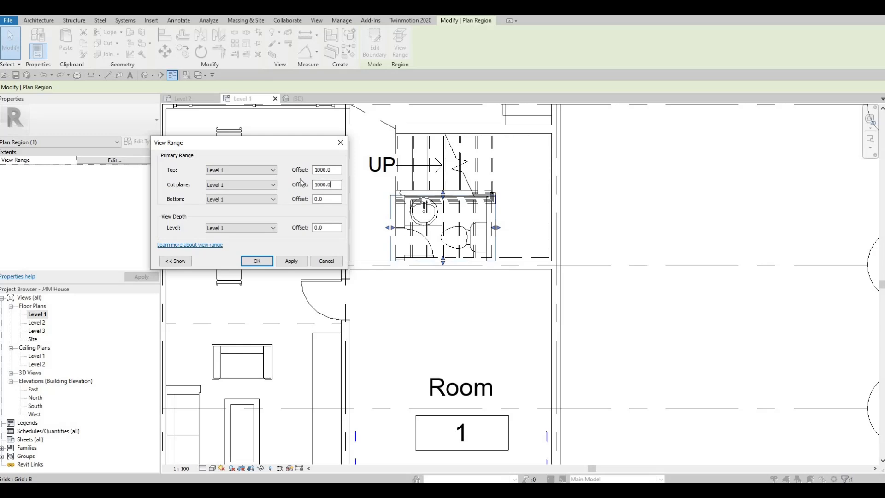
text(500)
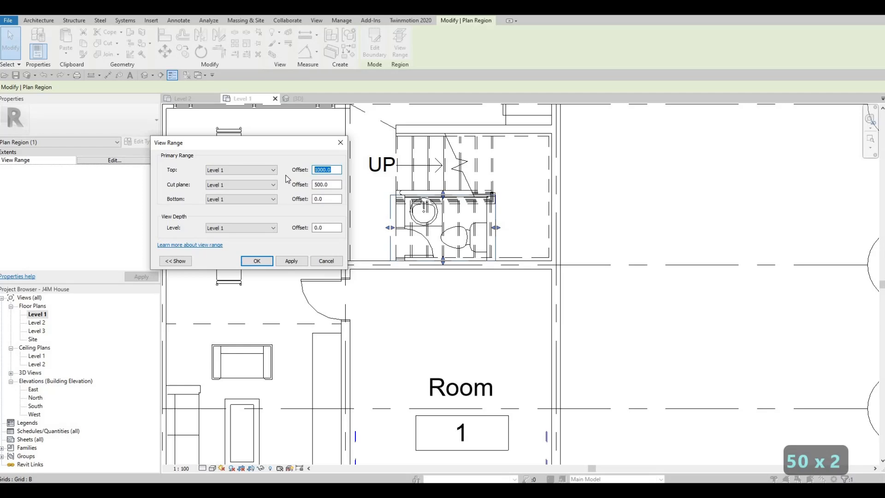
text(70)
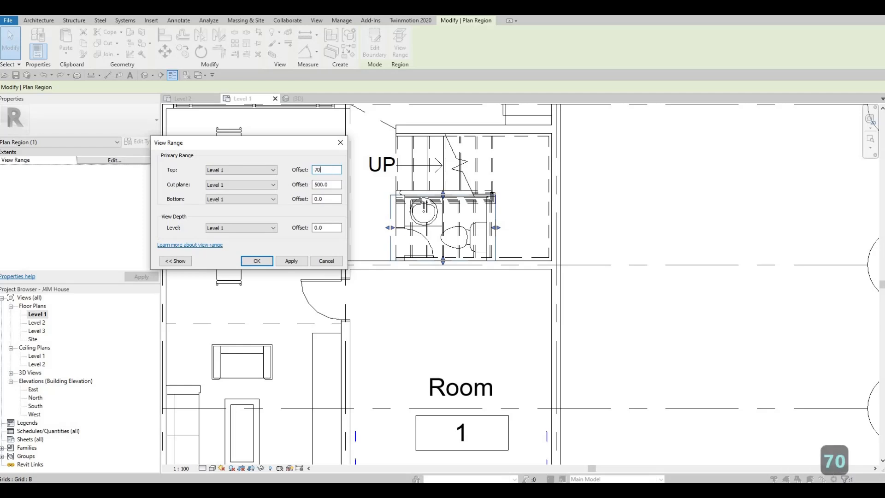
text(0)
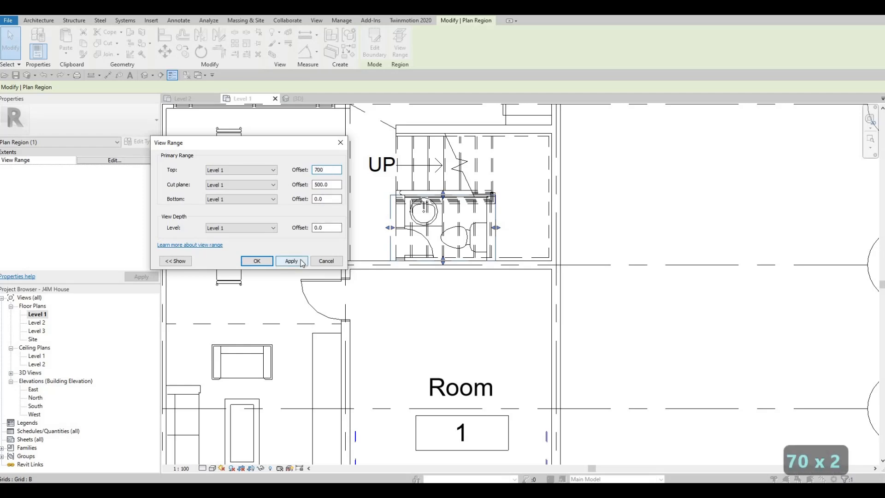
click(270, 266)
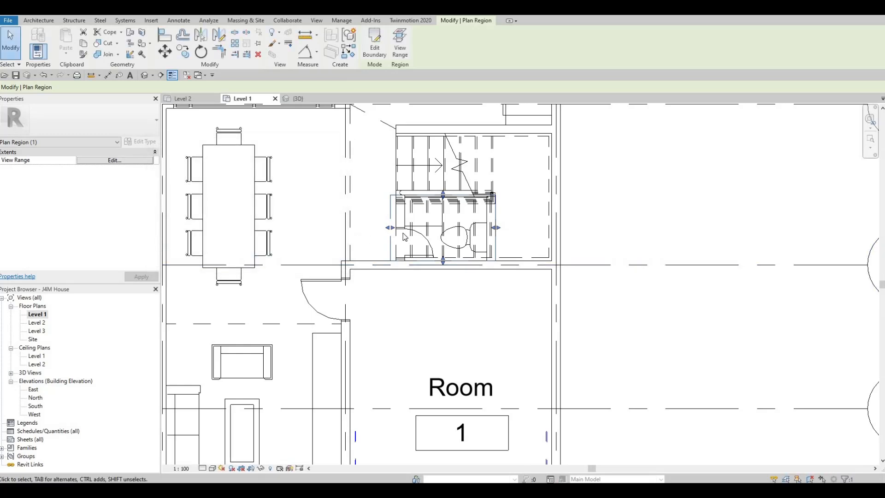
key(Escape)
key(Escape)
key(Escape)
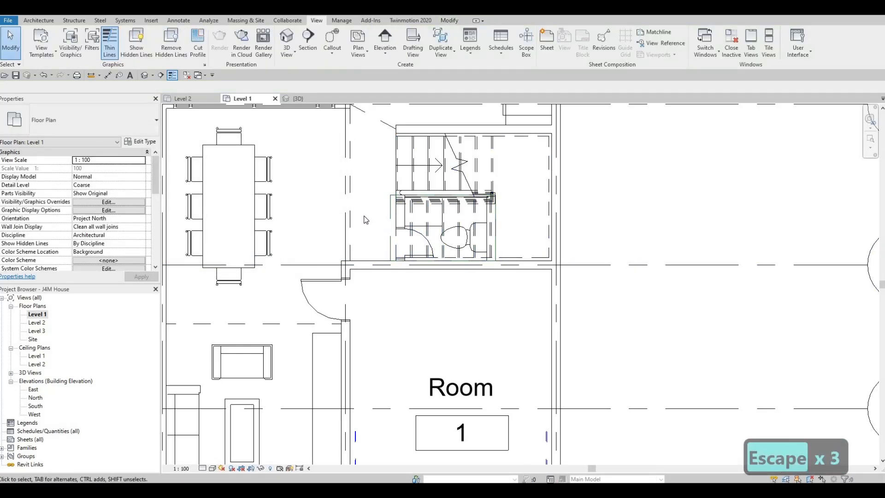
scroll(355, 220, up, 2)
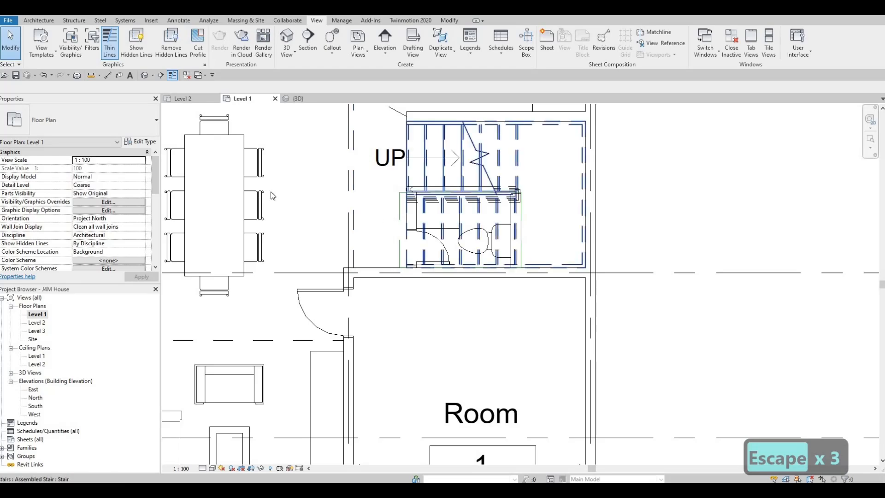
- Place tagged rooms in the front entry, the living area and the dining area
key(Escape)
scroll(410, 159, down, 3)
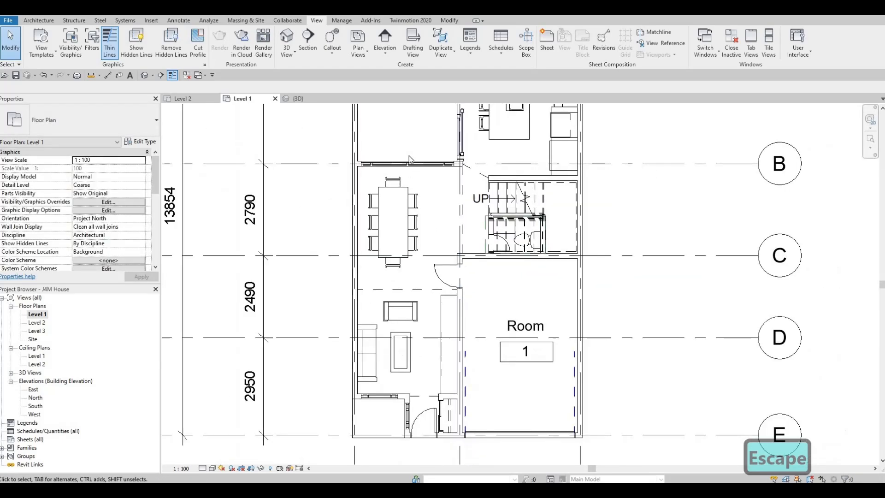
scroll(410, 159, down, 1)
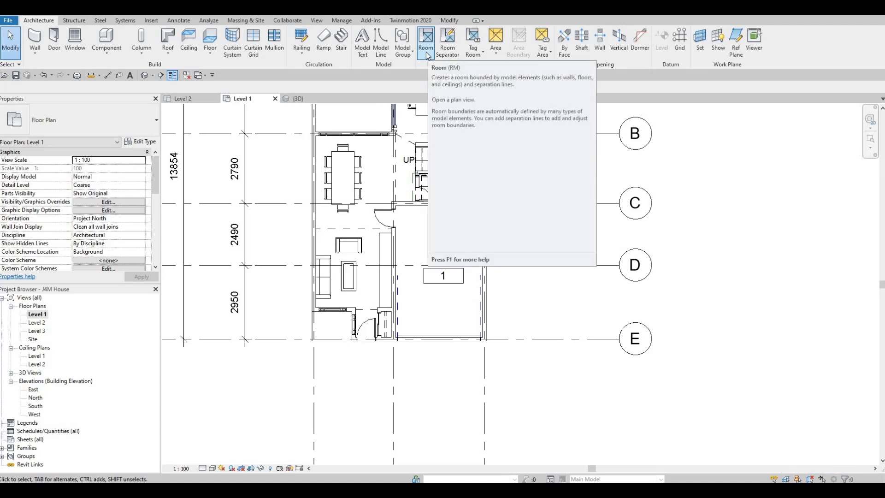
click(426, 48)
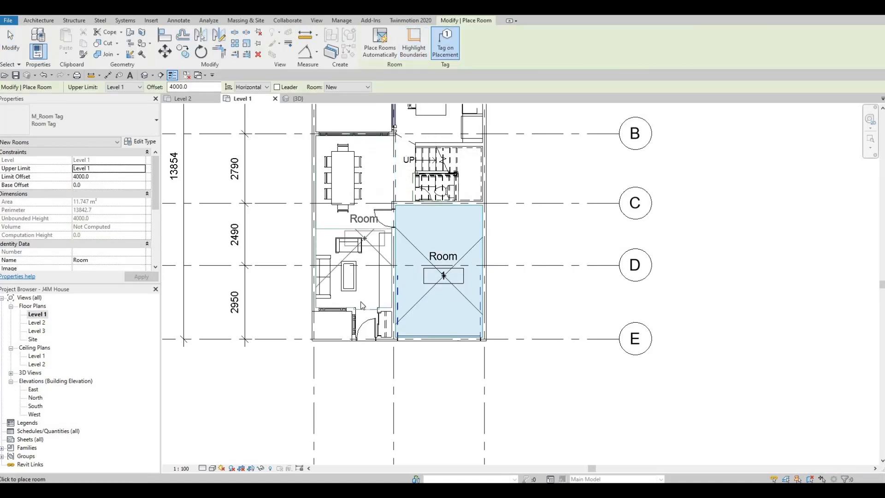
scroll(368, 333, up, 2)
scroll(368, 332, up, 2)
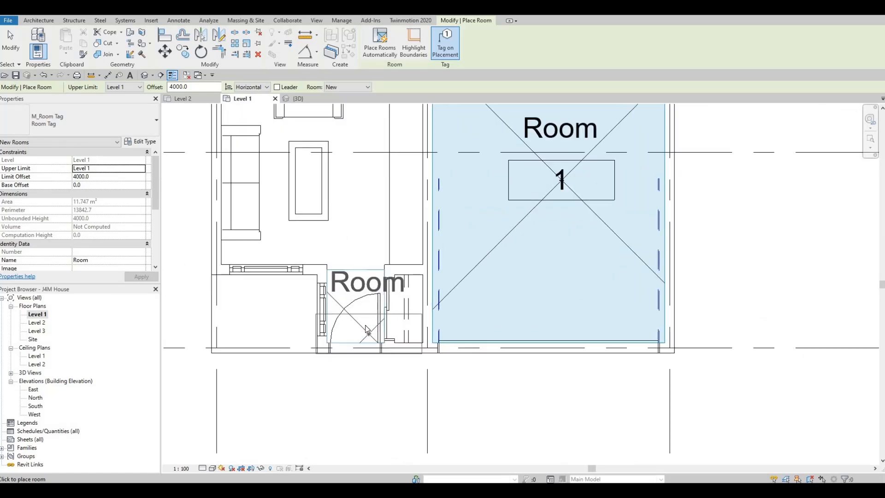
click(364, 323)
scroll(359, 314, down, 2)
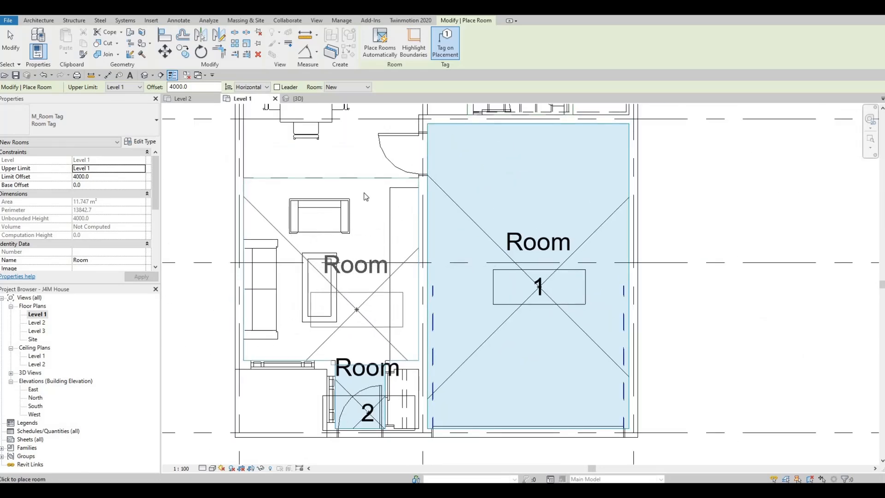
click(375, 202)
scroll(375, 184, down, 2)
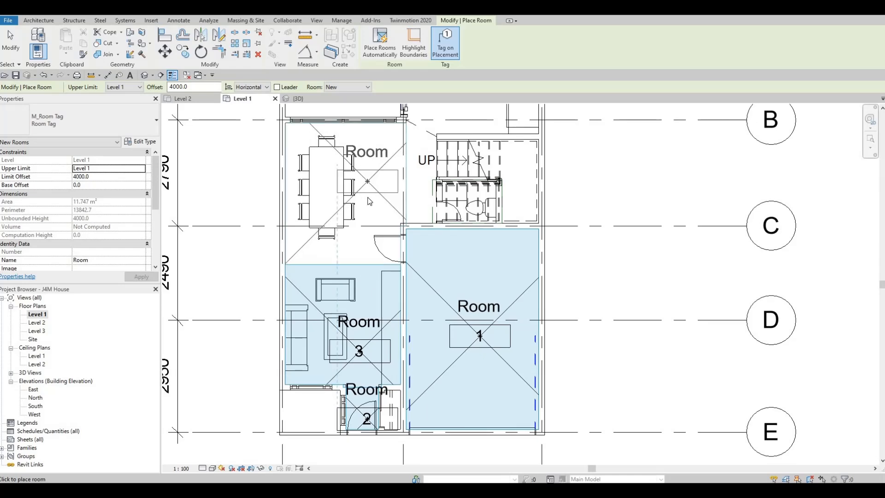
click(391, 237)
- Place tagged rooms in the powder room under the stair and in the kitchen
middle_drag(397, 188, 386, 258)
scroll(386, 260, down, 1)
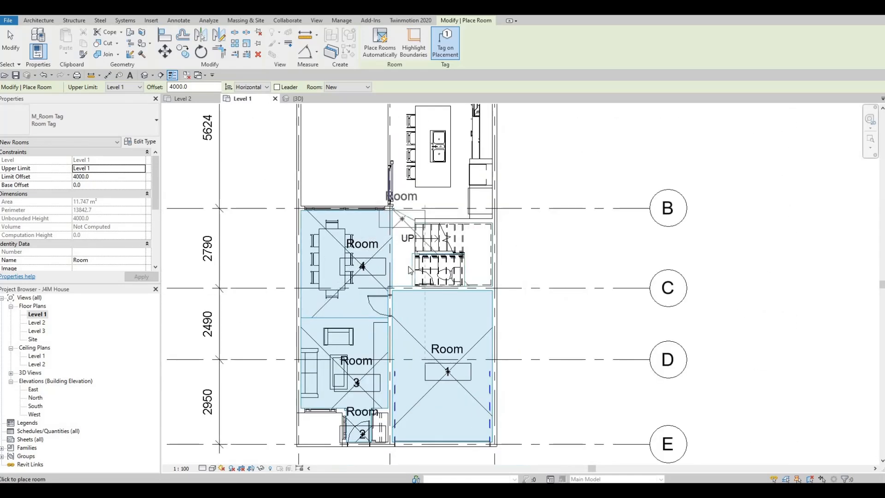
middle_drag(430, 218, 403, 292)
click(393, 322)
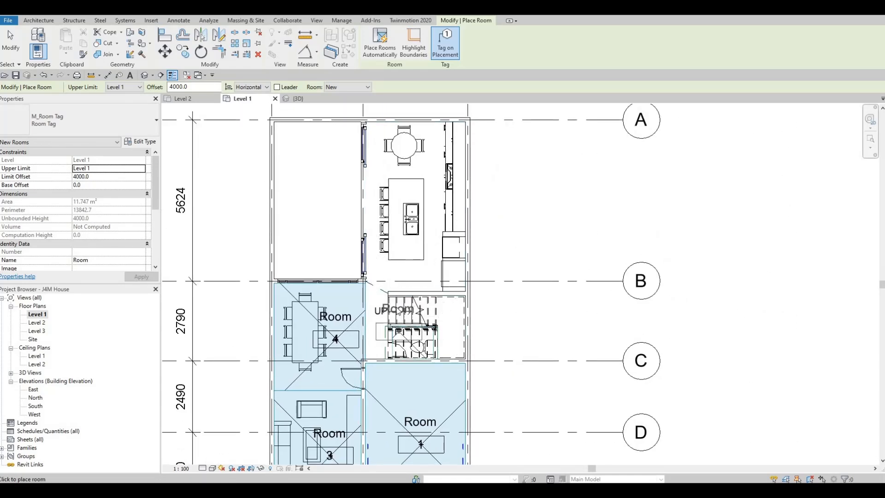
middle_drag(407, 249, 404, 317)
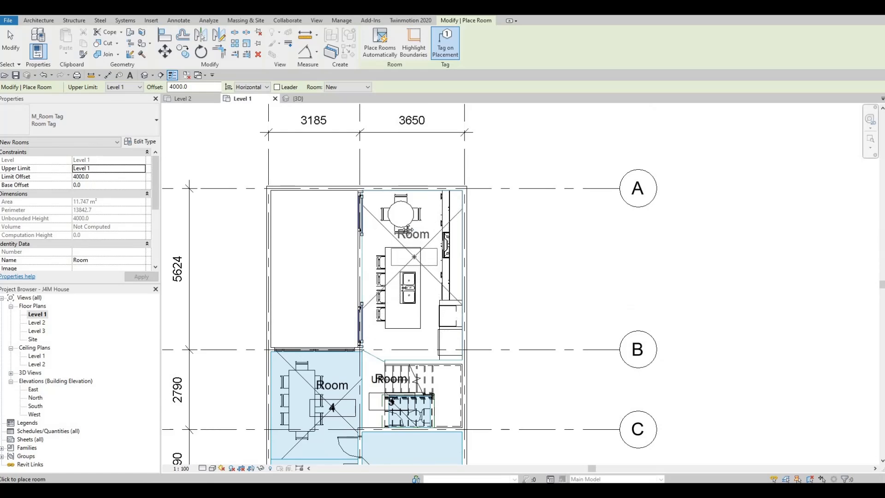
click(402, 252)
scroll(401, 249, down, 1)
middle_drag(418, 213, 428, 172)
key(Escape)
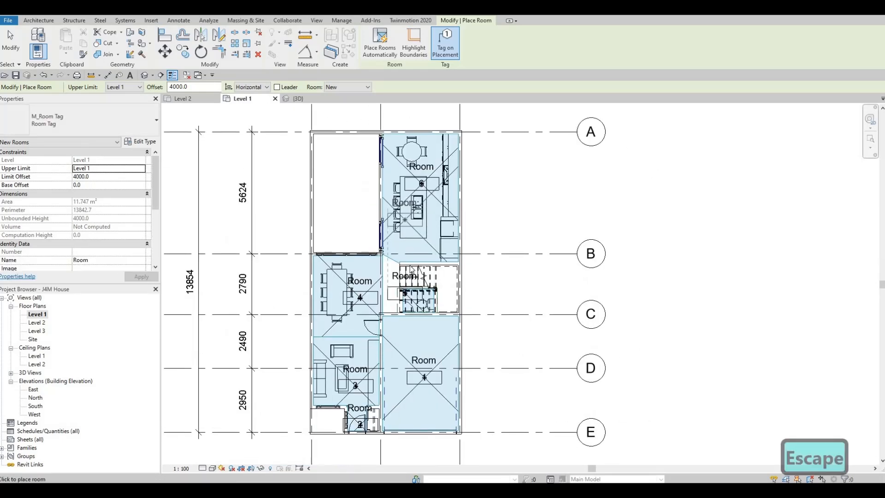
key(Escape)
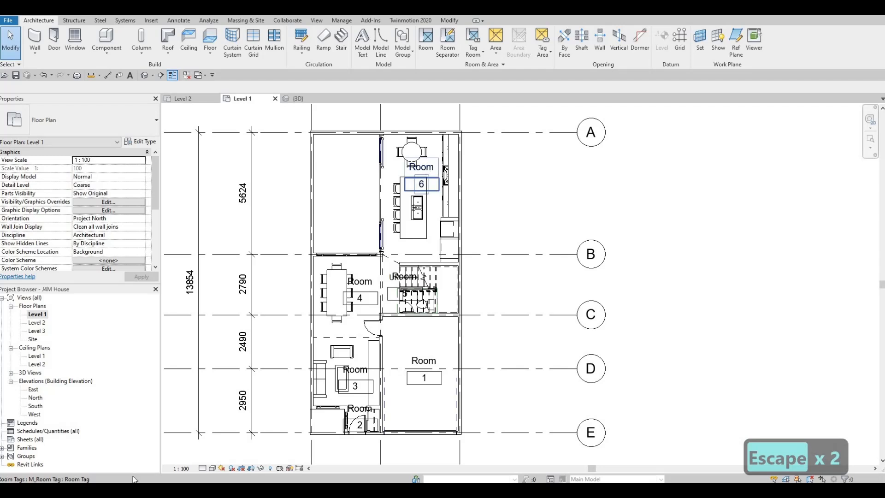
- Set the Level 1 floor plan's view scale to 1:50
click(186, 468)
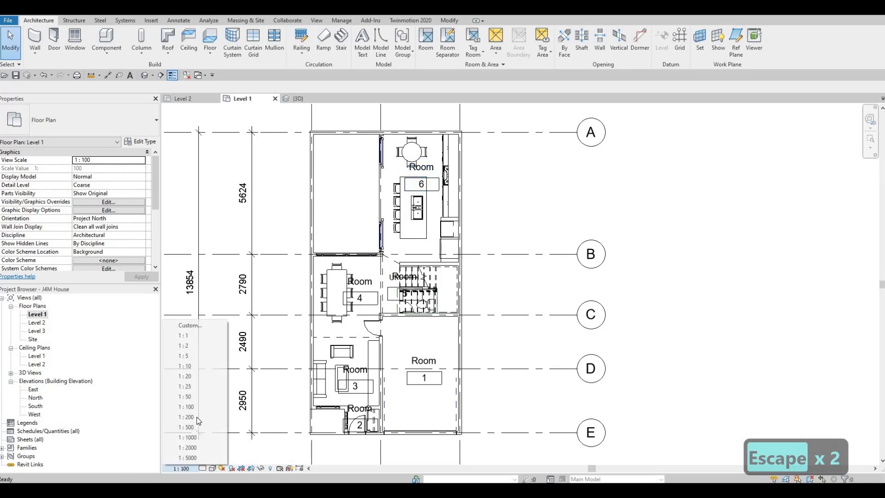
click(186, 397)
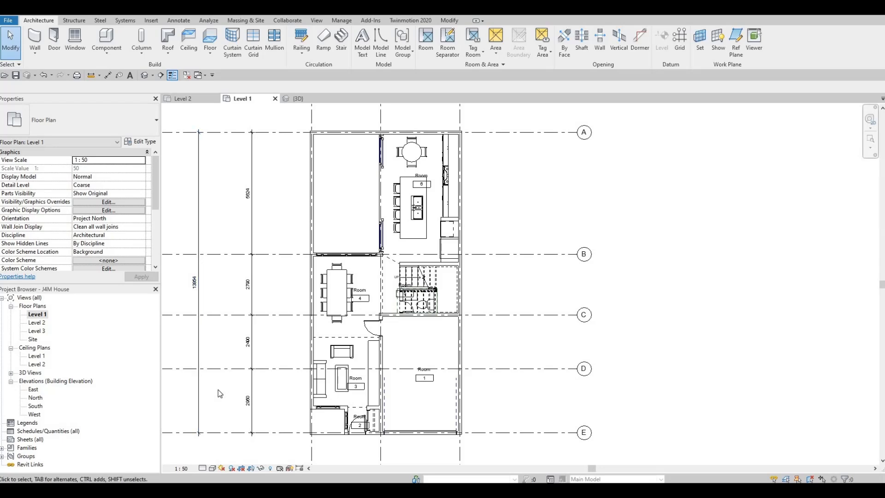
scroll(418, 200, up, 3)
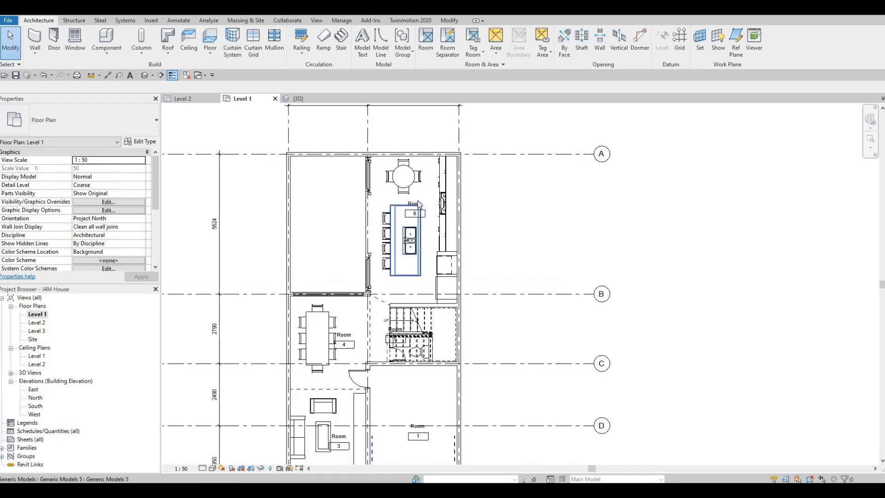
- Move the kitchen's room tag off the island into the clear space beside the round table
key(Escape)
click(421, 217)
scroll(424, 213, up, 2)
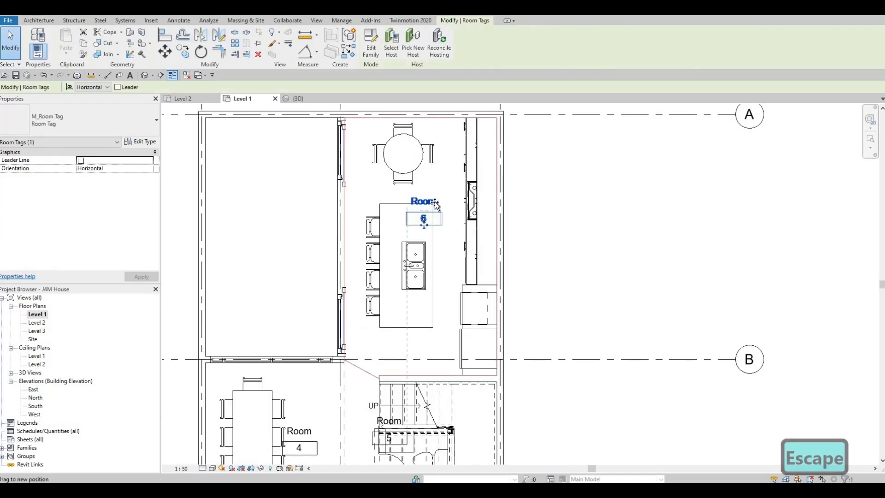
drag(435, 205, 445, 190)
key(Escape)
scroll(364, 346, down, 2)
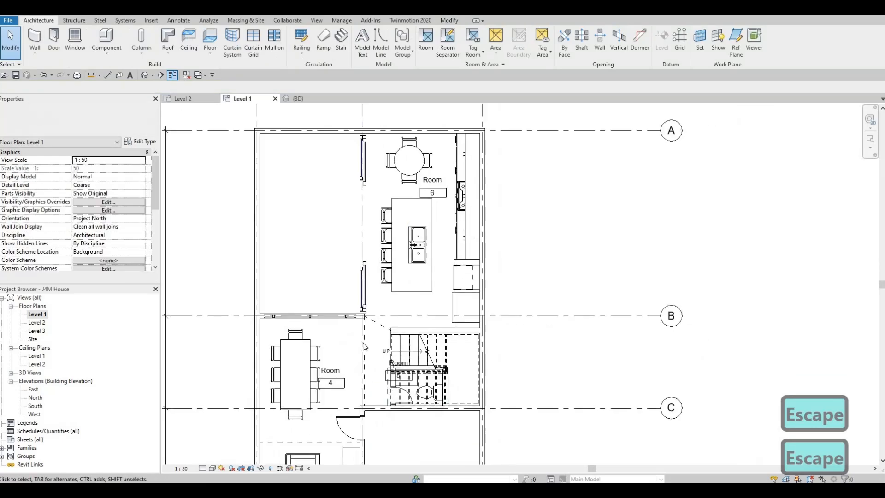
- Move the dining area's room tag slightly away from the dining chairs
middle_drag(364, 346, 386, 302)
click(352, 337)
drag(362, 336, 391, 319)
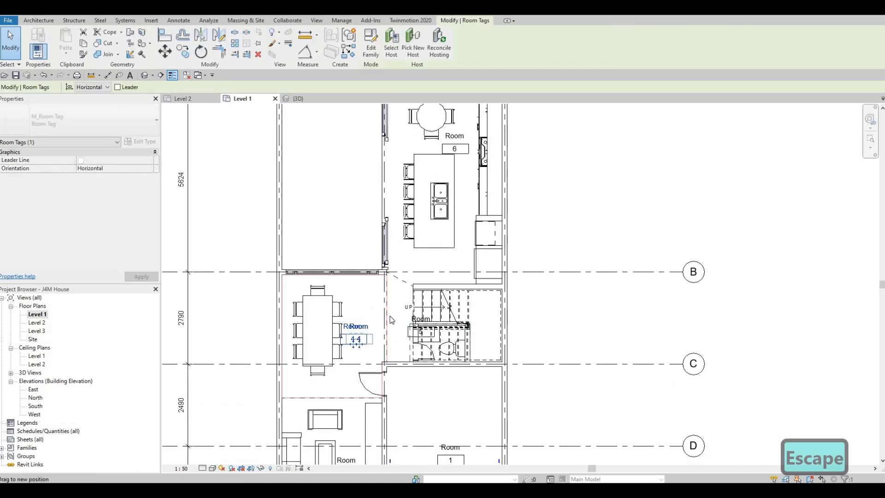
key(Escape)
- Move room tag 5 inside the powder room, over the toilet and door area
scroll(395, 321, up, 2)
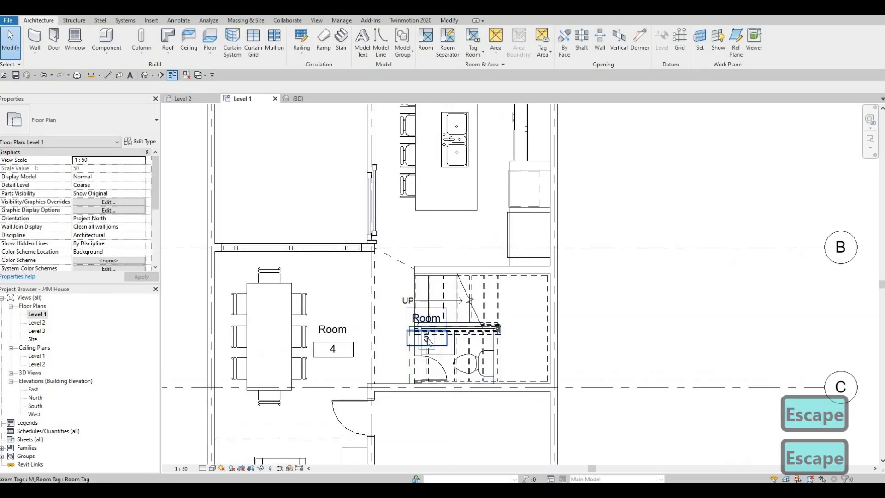
drag(428, 341, 523, 332)
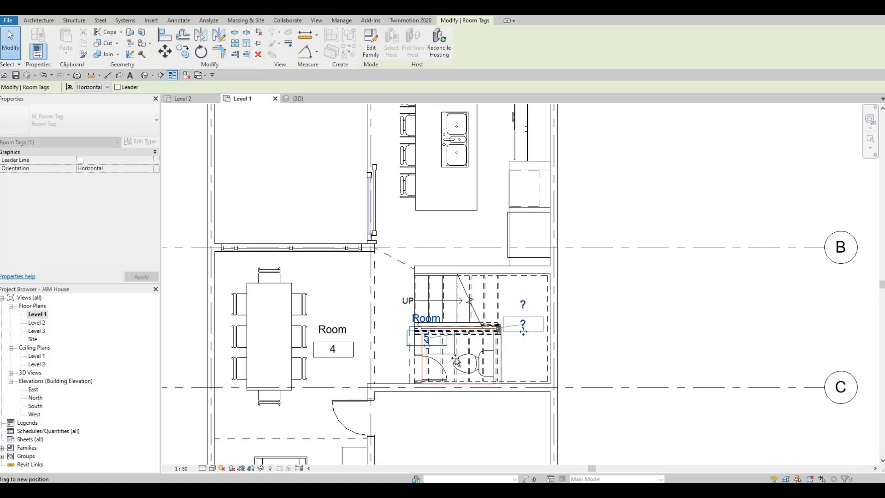
key(Escape)
key(Escape)
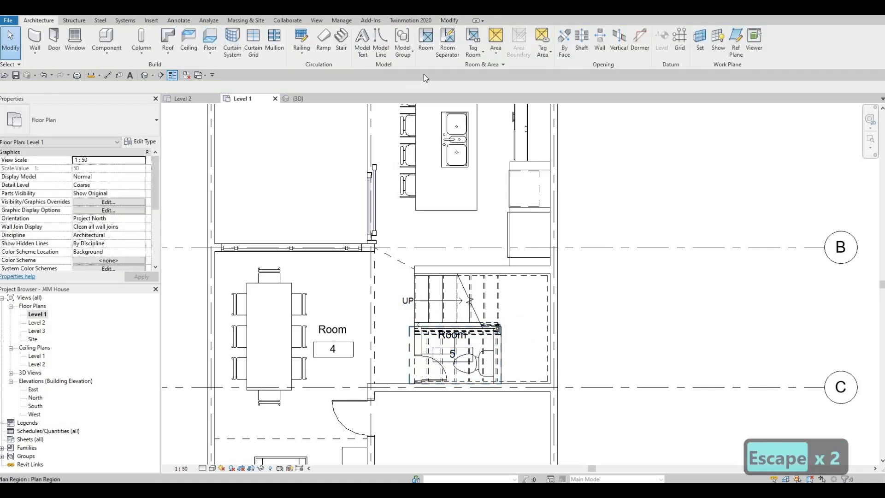
- Place a tagged room in the stair enclosure around the powder room
click(425, 39)
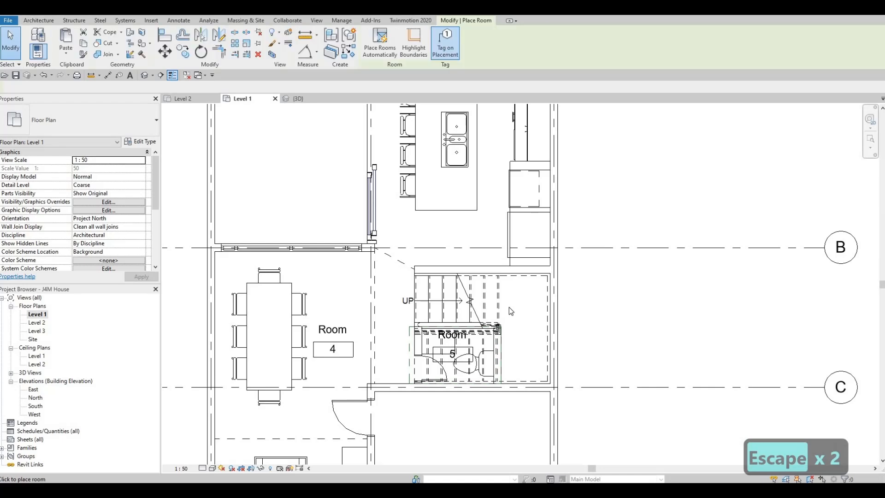
click(518, 337)
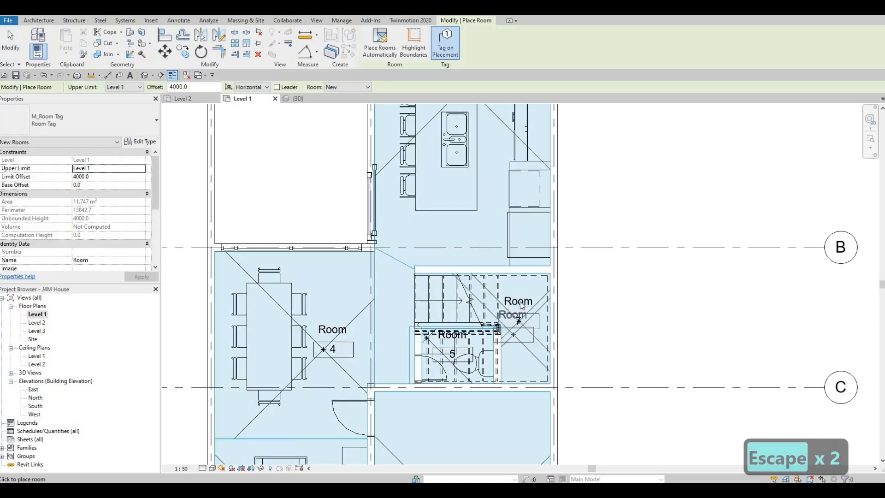
key(Escape)
key(Escape)
key(Escape)
scroll(458, 244, down, 2)
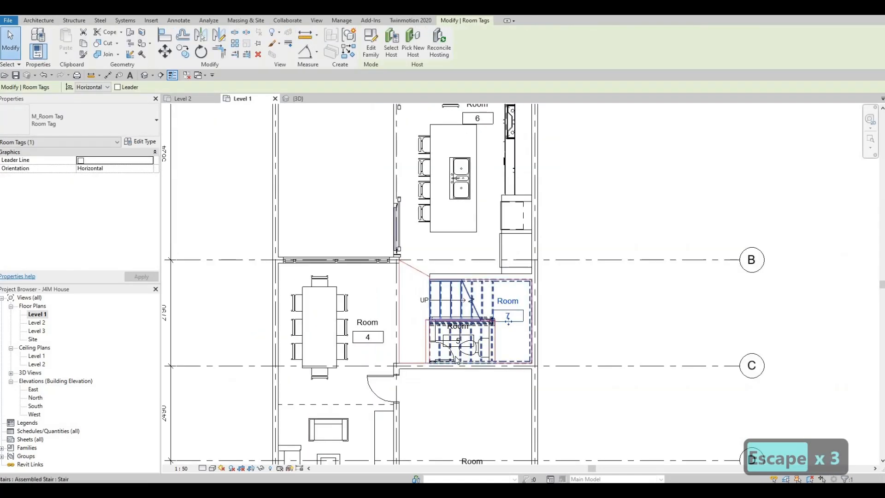
key(Escape)
- Rename room 1 as GARAGE through its tag
middle_drag(459, 277, 458, 175)
click(459, 359)
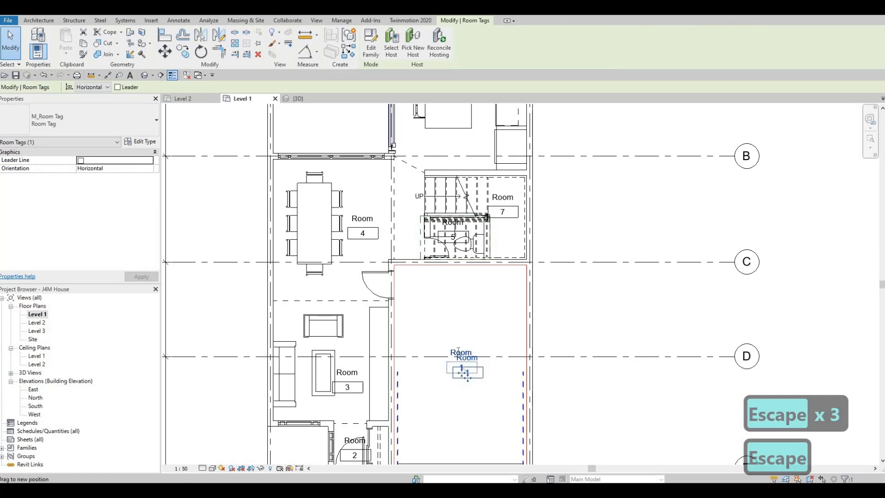
click(465, 355)
text(G)
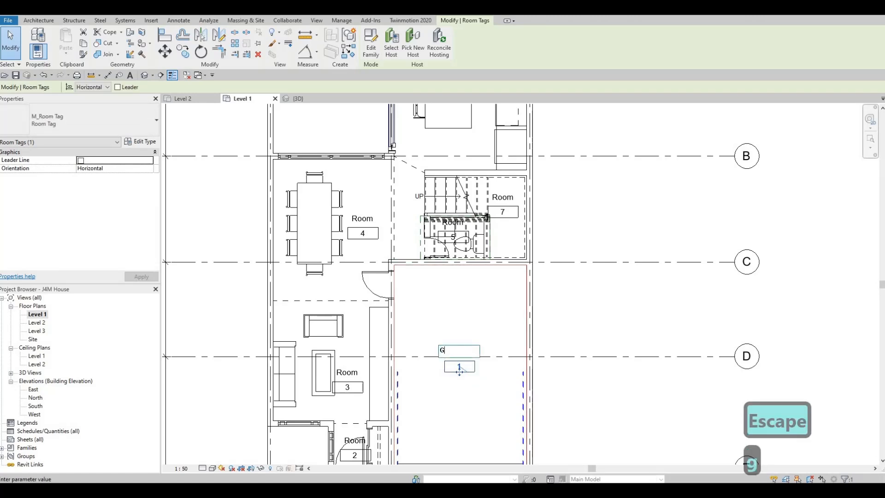
text(ARAGE)
click(403, 406)
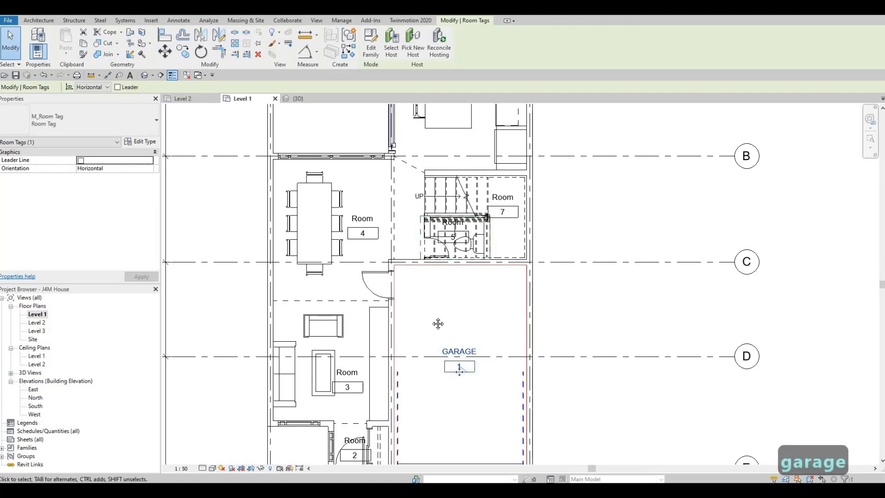
- Rename the entry room as FOYER and the sofa area's room as LIVING
middle_drag(432, 333, 465, 239)
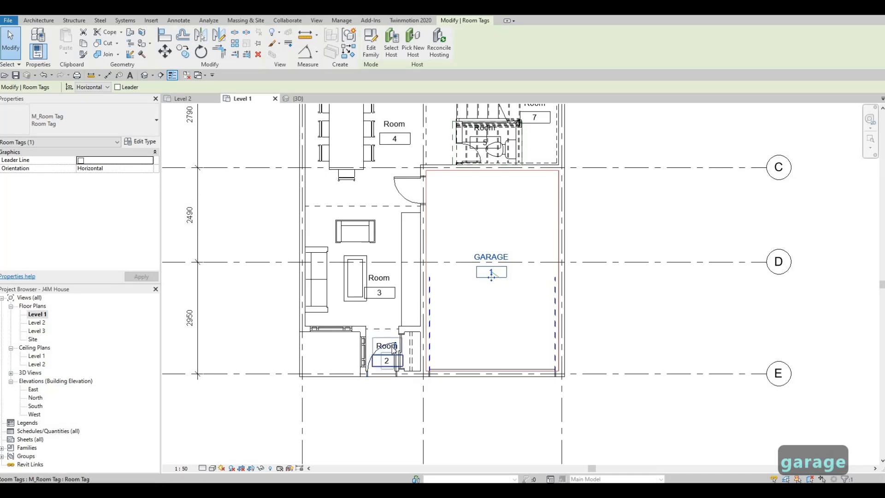
click(393, 346)
click(393, 347)
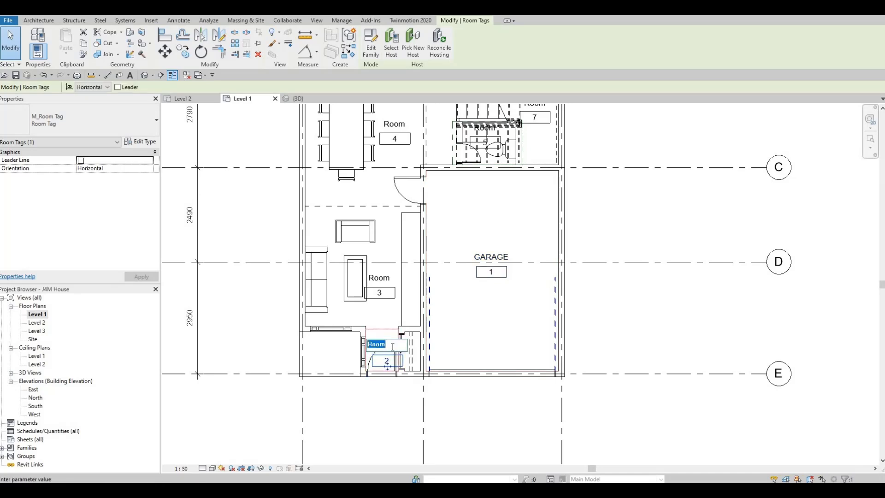
text(FOYER)
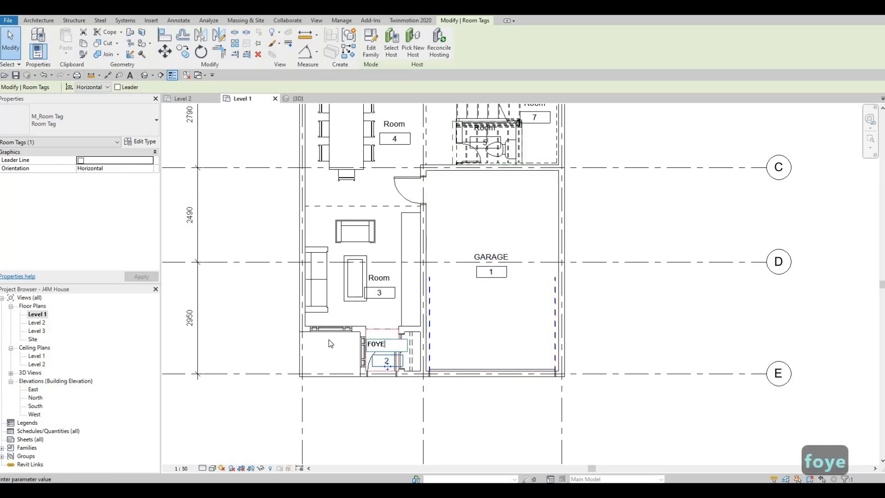
click(377, 280)
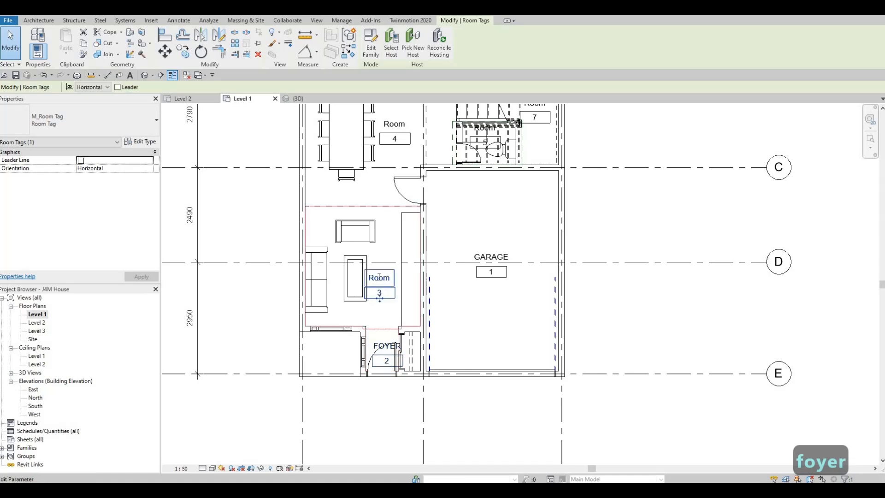
click(378, 278)
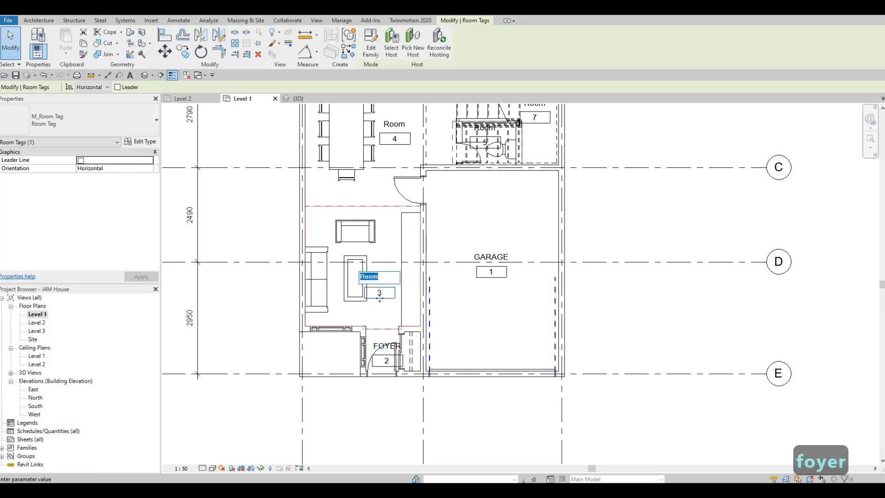
text(LIVING)
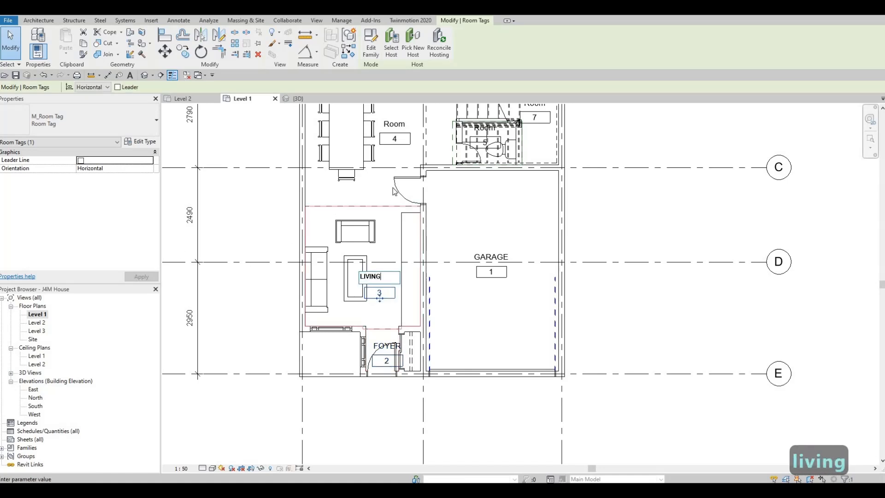
- Rename room 4 around the dining table as DINING
click(394, 138)
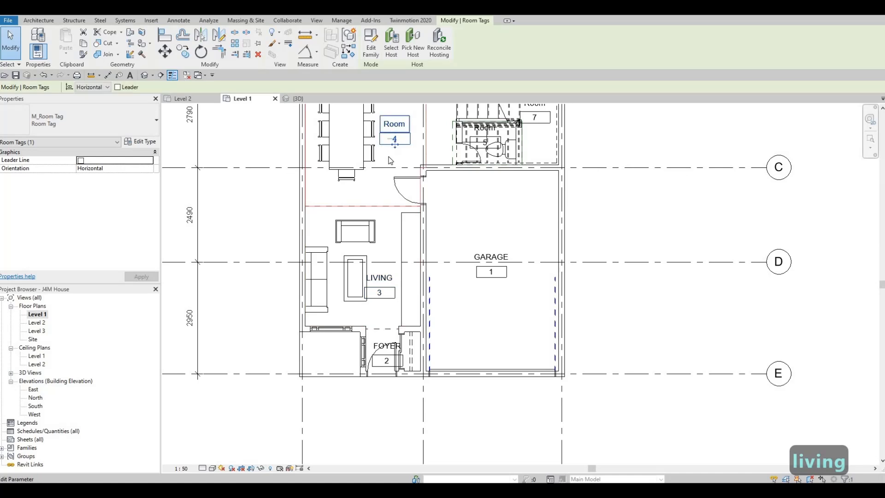
text(dining)
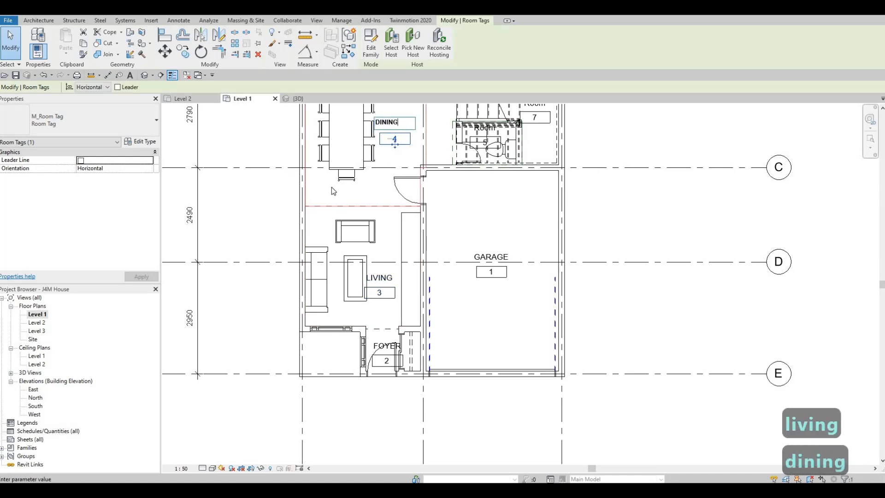
click(446, 234)
middle_drag(445, 234, 425, 329)
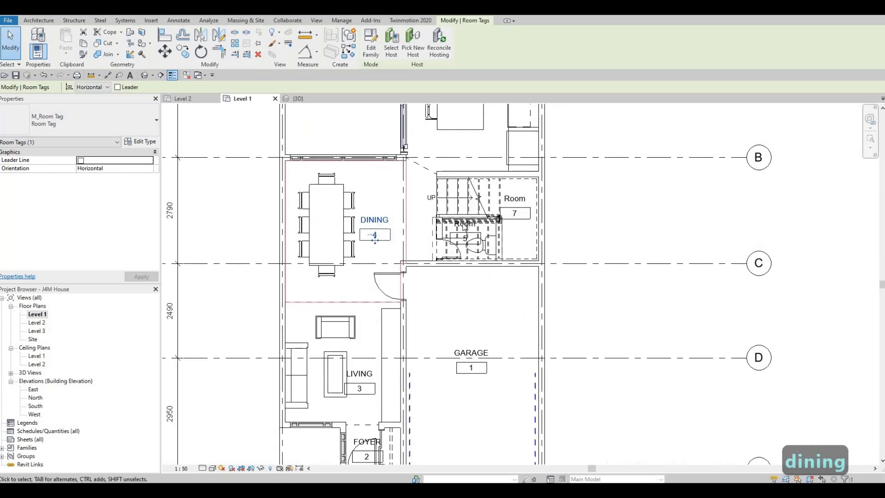
click(463, 225)
click(463, 225)
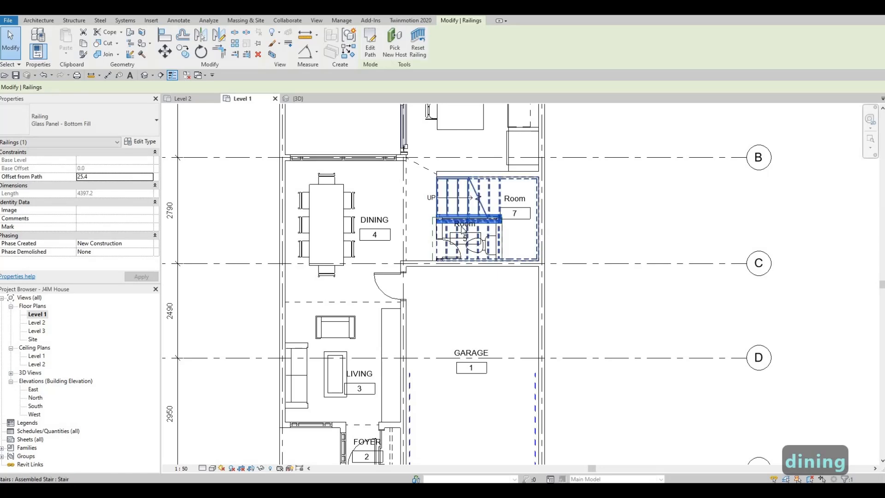
scroll(462, 223, up, 2)
key(Escape)
key(Escape)
click(462, 223)
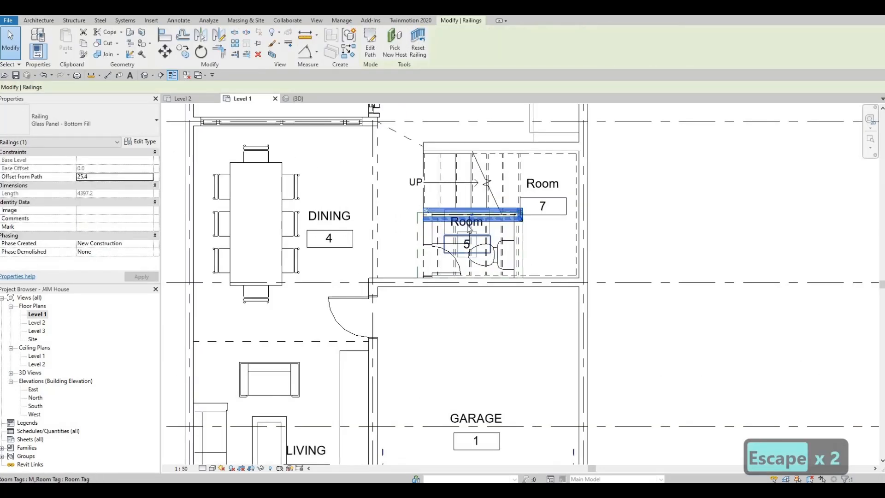
key(Escape)
- Rename room 5 around the toilet under the stairs as PR through its tag
click(464, 227)
click(463, 225)
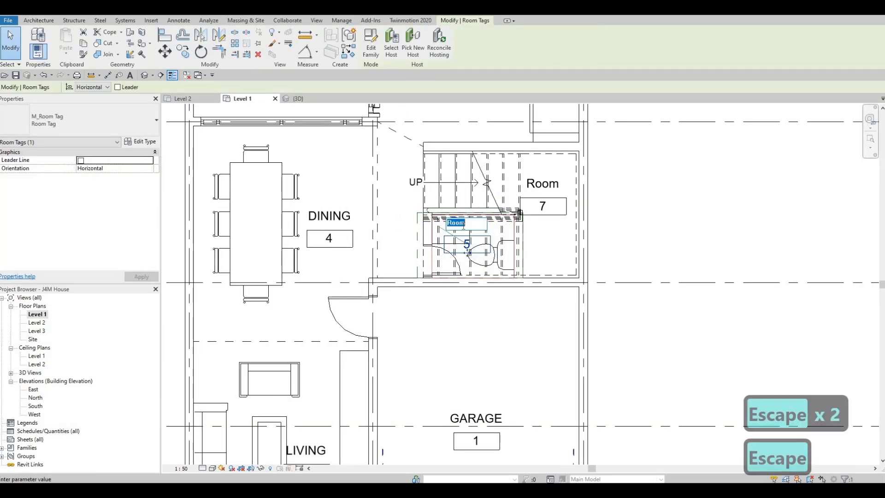
text(P)
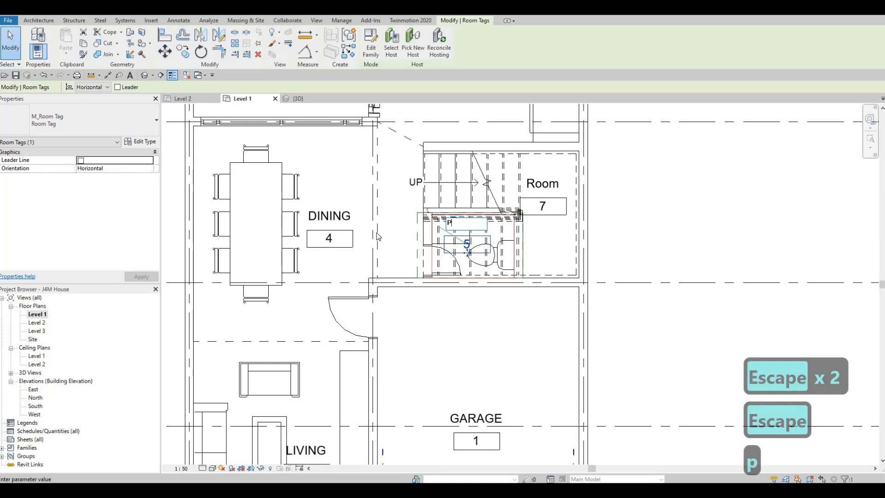
text(R)
key(Escape)
- Rename room 7 in the stair enclosure as STAIRS
middle_drag(549, 183, 539, 230)
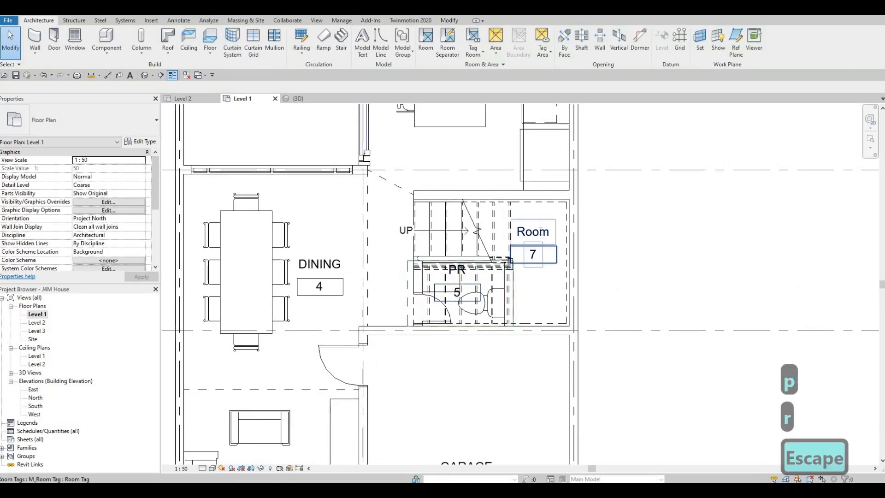
click(541, 231)
click(540, 231)
text(ST)
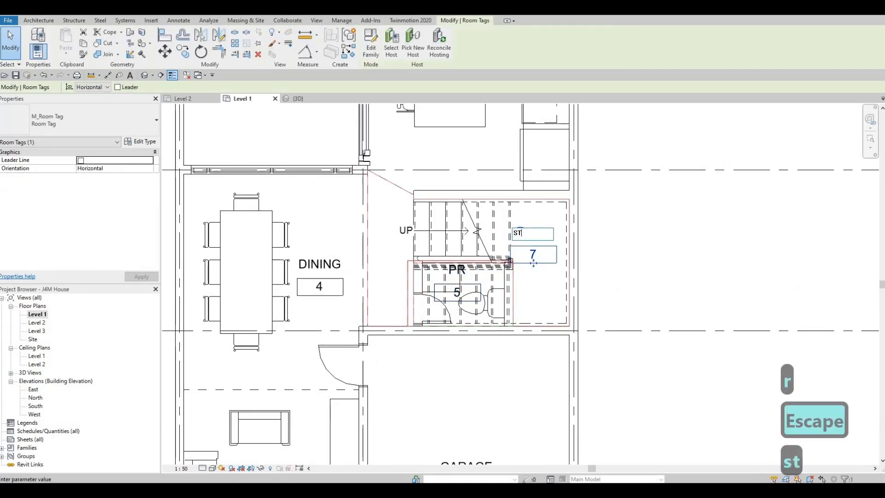
text(AIR)
key(BackSpace)
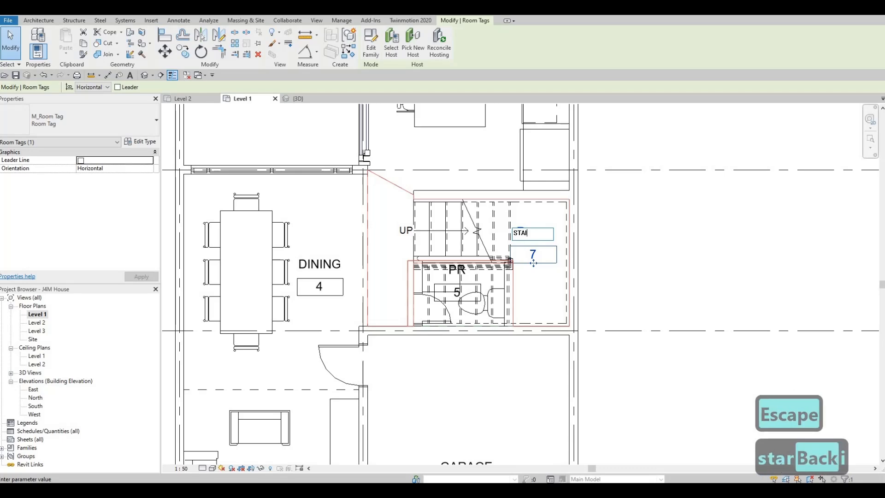
text(IRS)
click(465, 178)
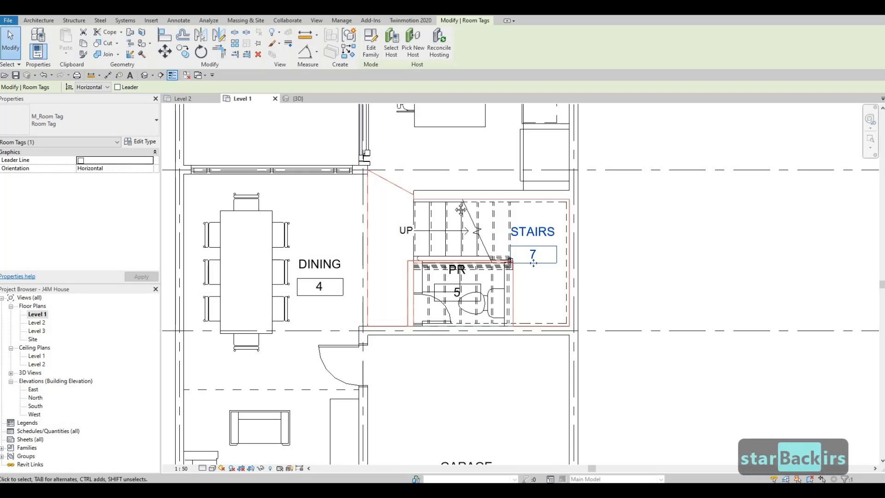
middle_drag(440, 234, 433, 317)
key(Escape)
key(Escape)
- Rename room 6 around the kitchen island as KITCHEN
scroll(433, 317, down, 3)
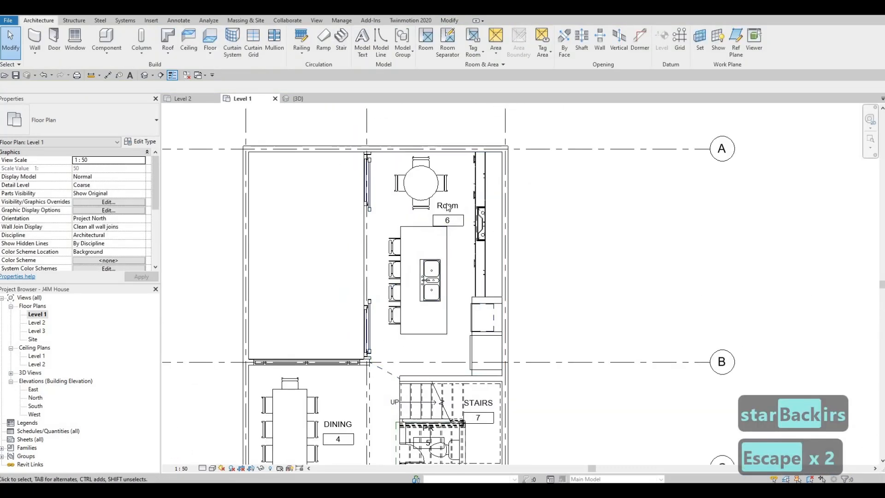
click(451, 203)
click(451, 202)
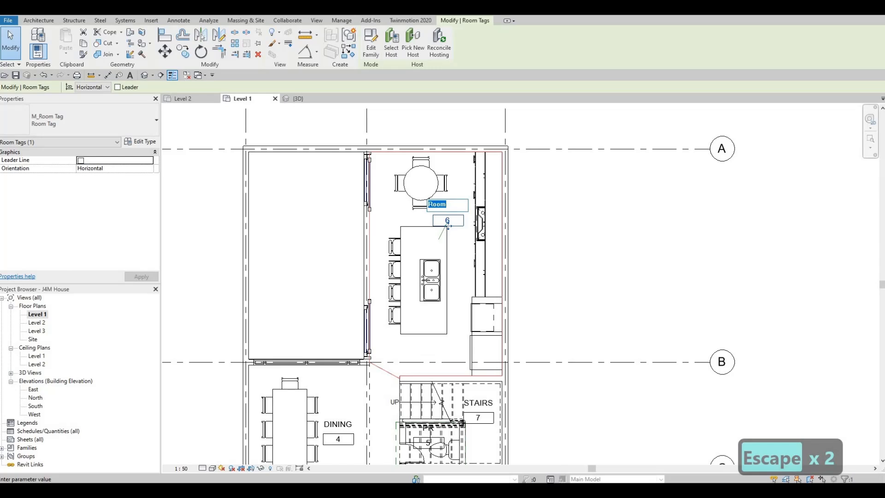
text(Kitchen)
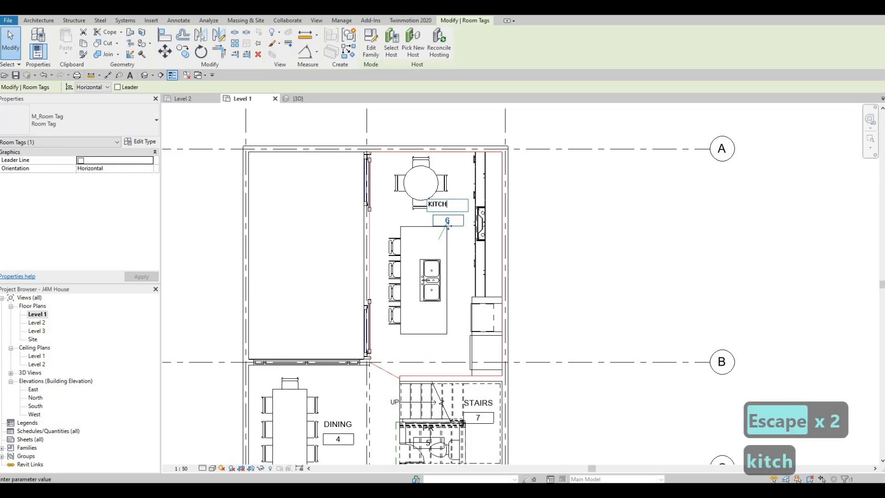
key(Escape)
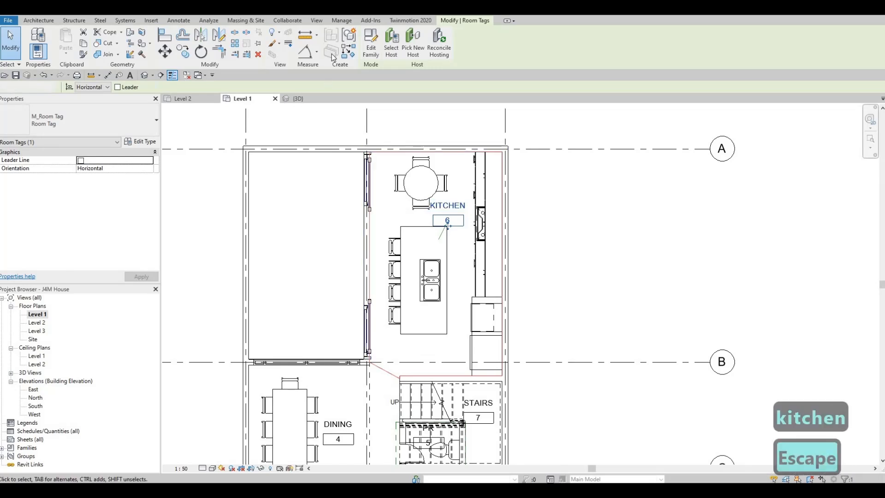
key(Escape)
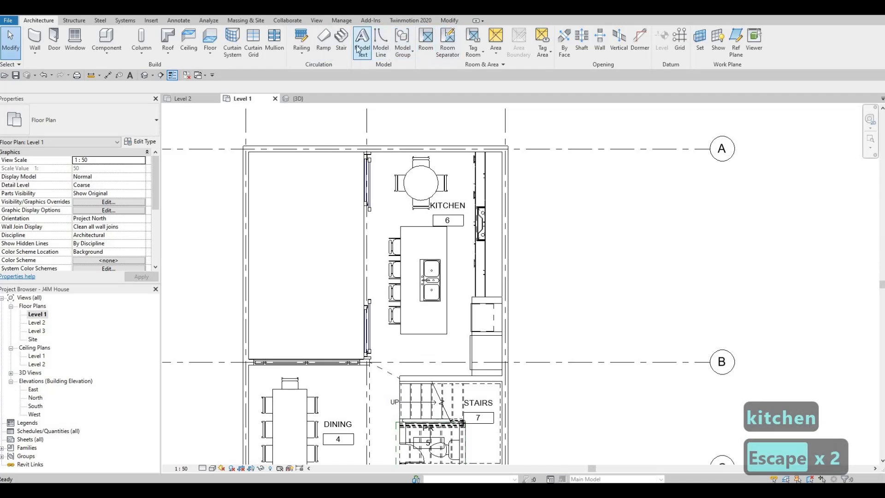
- Place a tagged room in the empty area beside the kitchen and name it BACKYARD
click(426, 39)
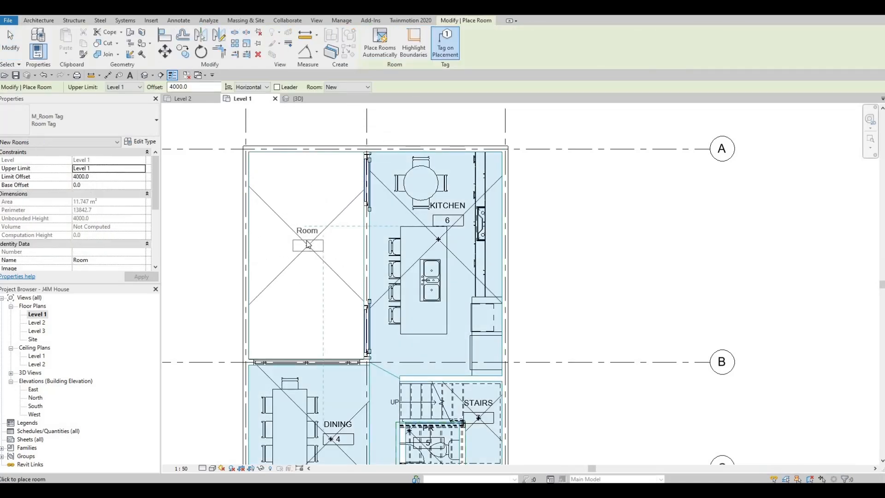
click(308, 234)
key(Escape)
key(Escape)
click(308, 232)
click(308, 231)
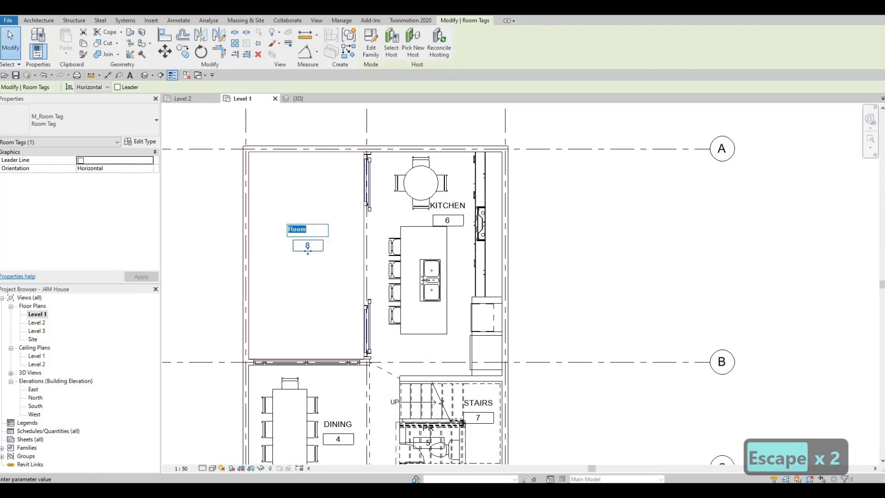
text(BACKYARD)
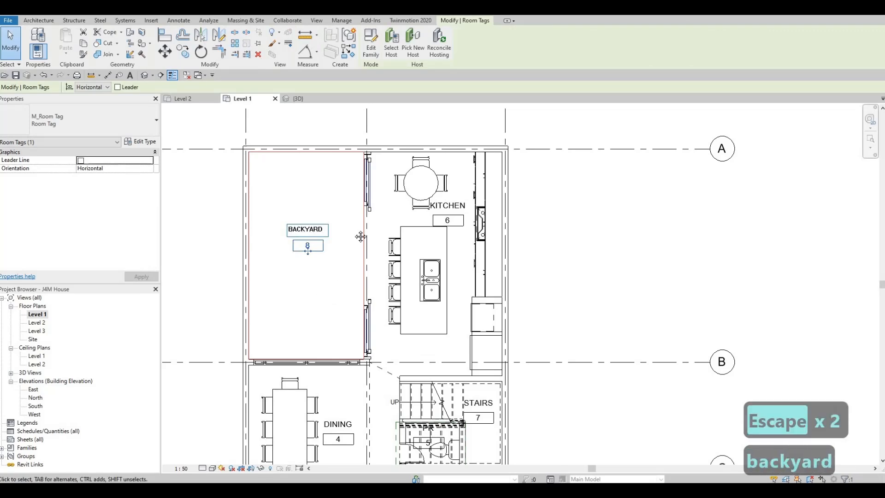
key(Escape)
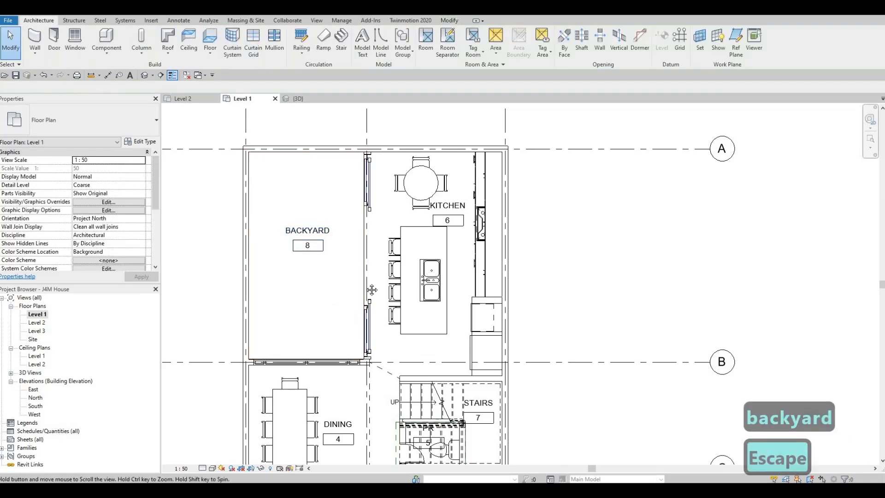
- Open the Level 2 floor plan and place tagged rooms in the upper bedroom, its closet and its bathroom
scroll(364, 286, down, 5)
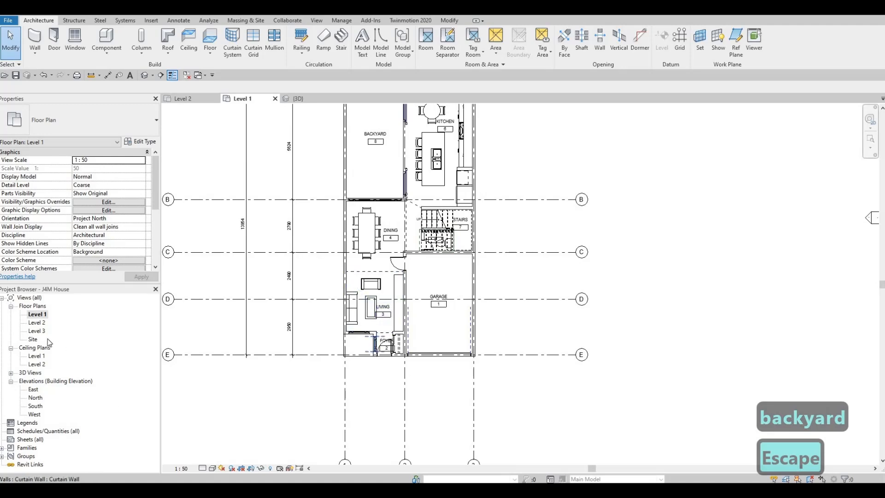
double_click(37, 323)
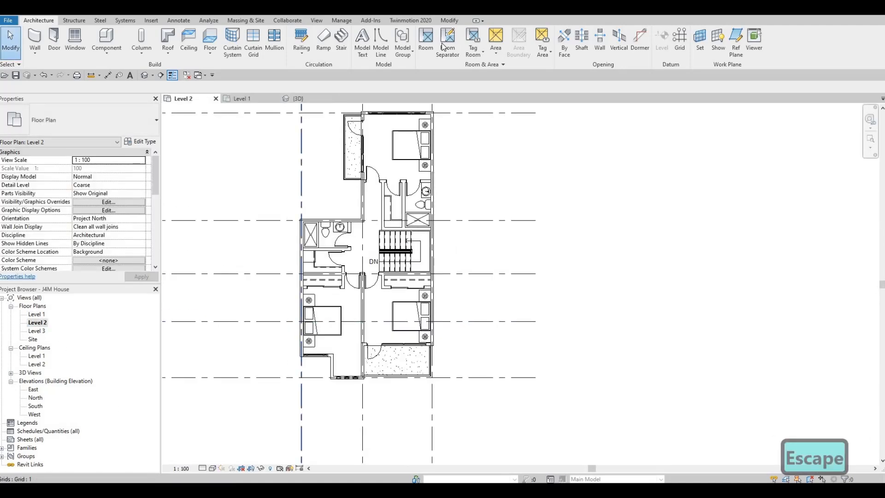
click(425, 40)
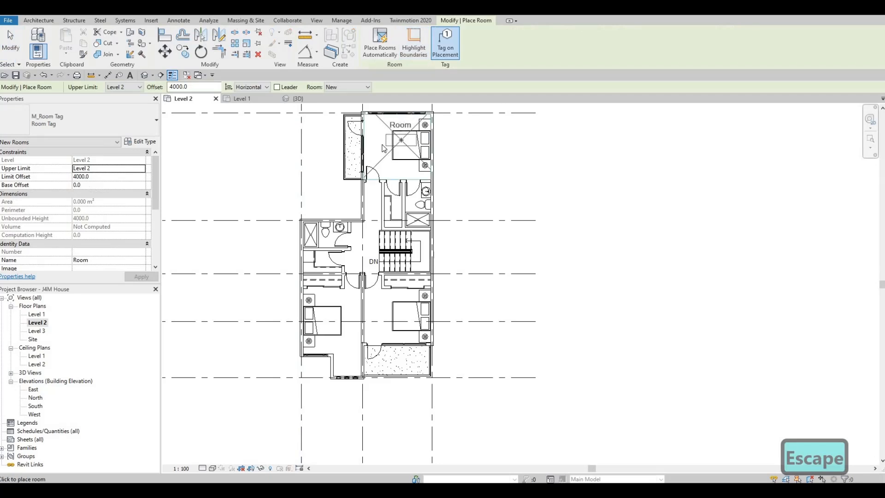
scroll(392, 147, up, 1)
click(391, 171)
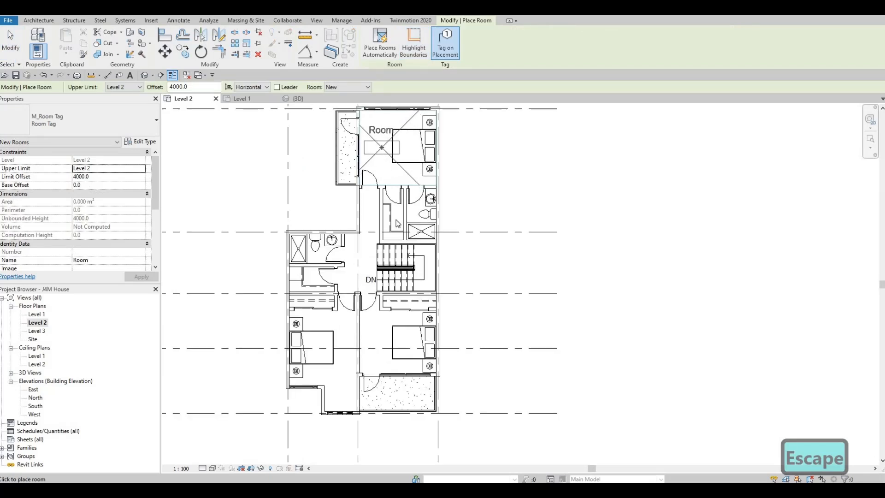
scroll(415, 213, up, 4)
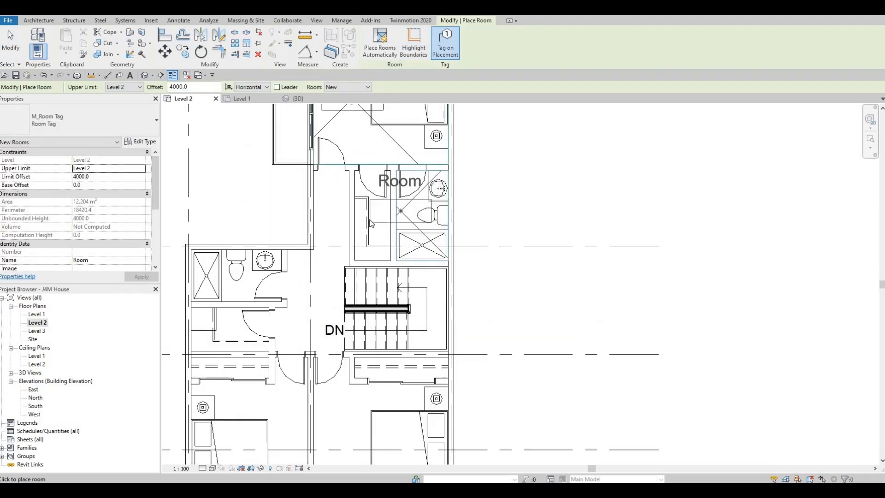
click(368, 216)
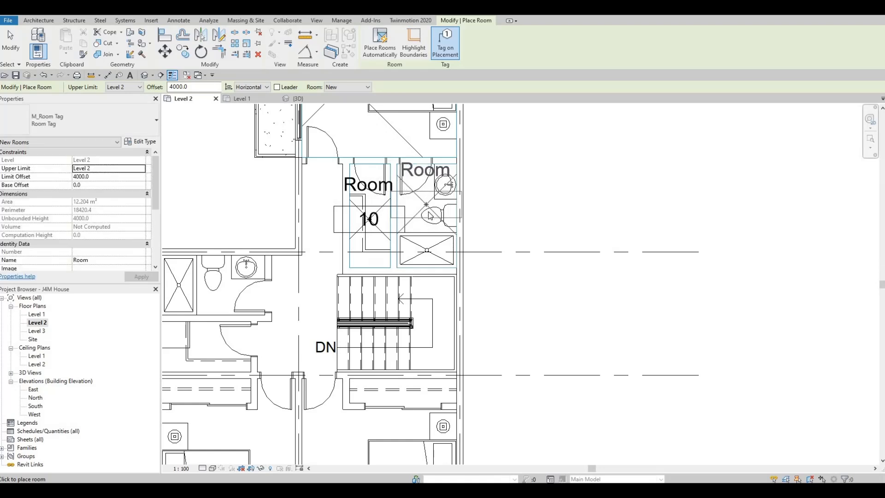
click(429, 219)
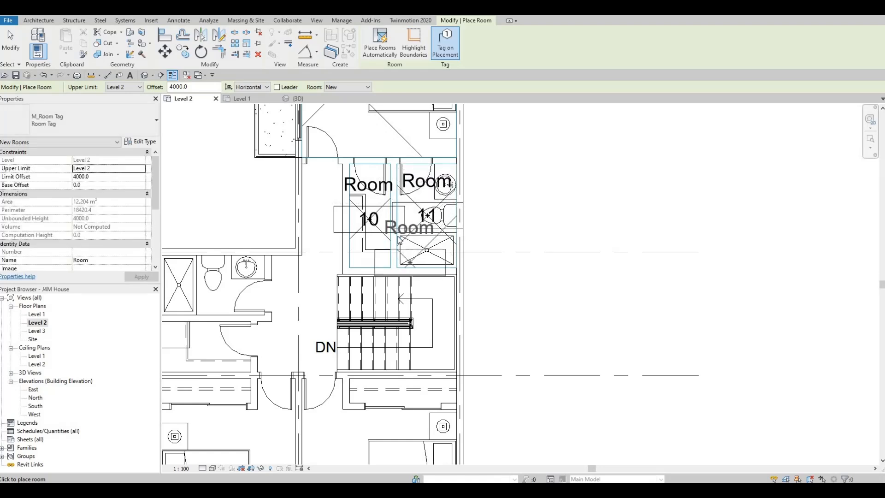
- Place tagged rooms in Level 2's stair hall, the second bathroom, the closet below it and the two lower bedrooms
scroll(356, 240, down, 1)
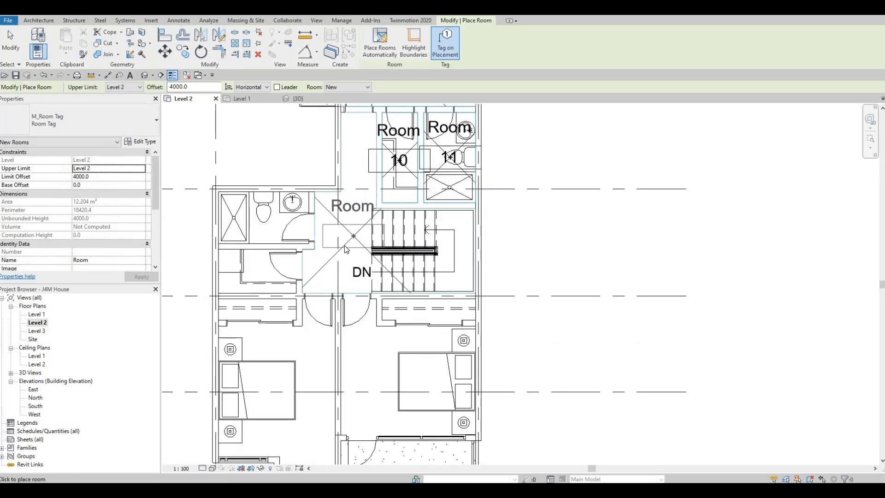
click(352, 238)
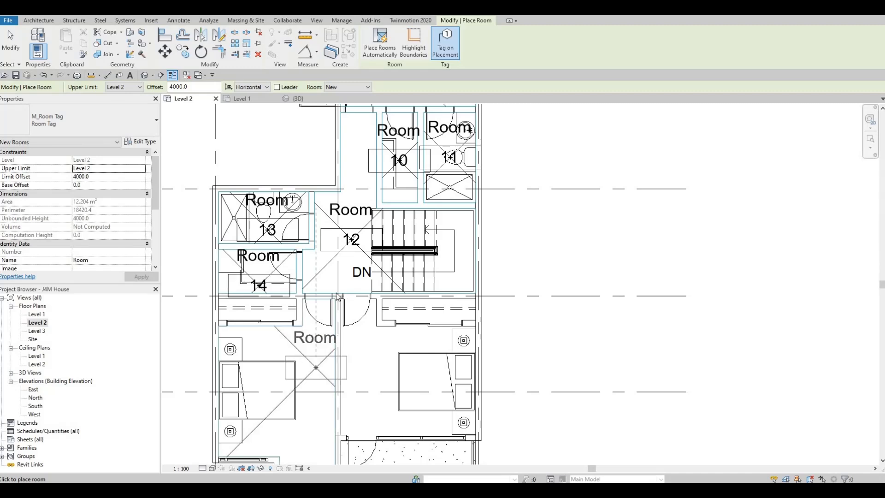
middle_drag(305, 400, 318, 322)
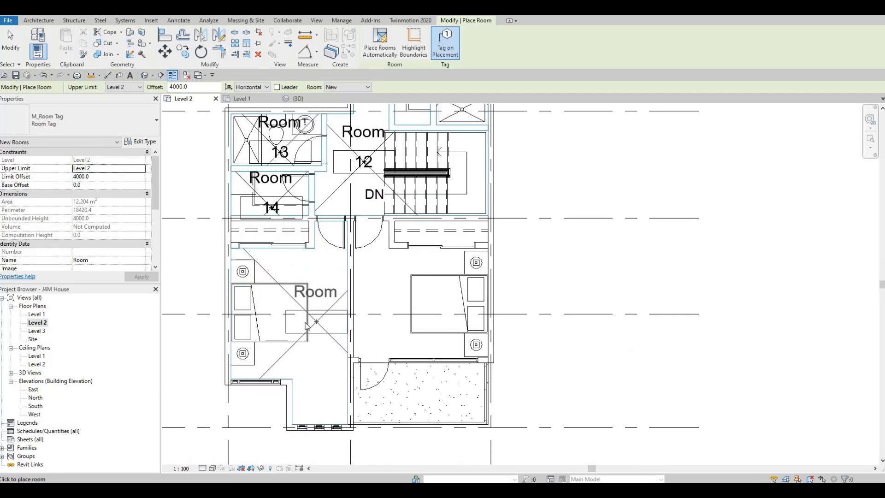
click(381, 322)
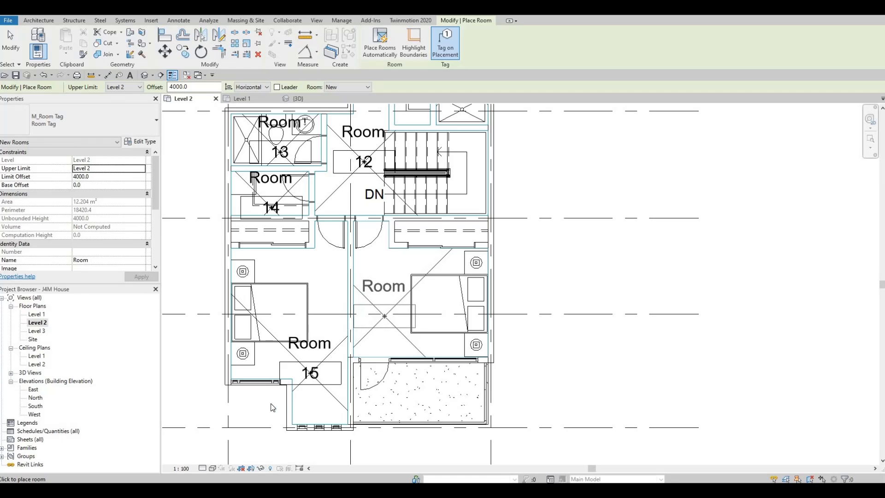
key(Escape)
key(Escape)
key(Escape)
- Set the Level 2 floor plan's view scale to 1:50
click(181, 467)
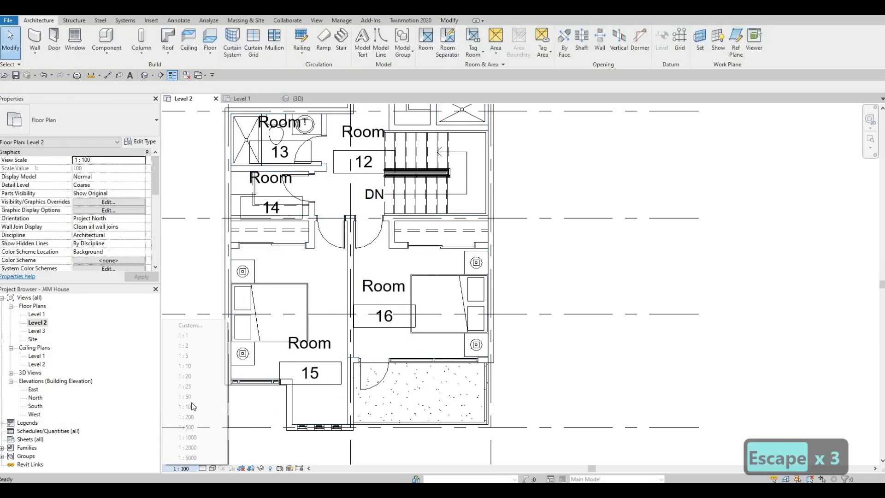
key(Escape)
key(Escape)
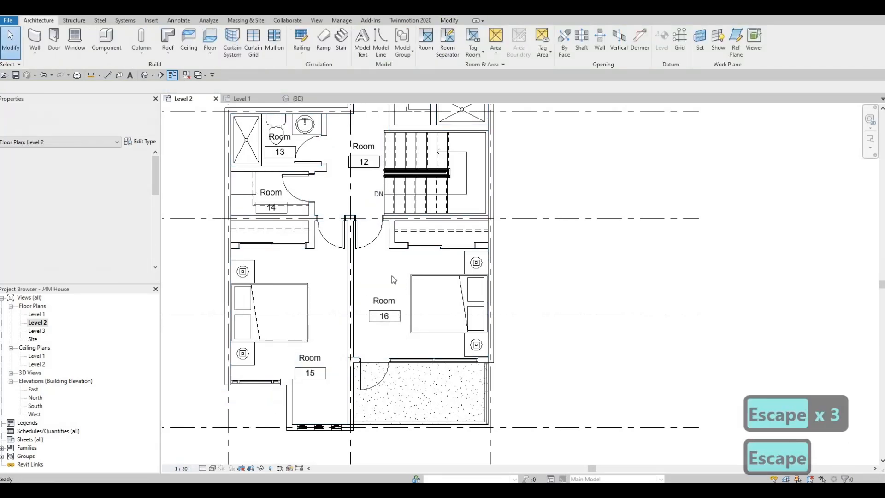
- Rename room 9 in the upper bedroom as MASTERS
middle_drag(410, 320, 396, 481)
middle_drag(376, 221, 375, 330)
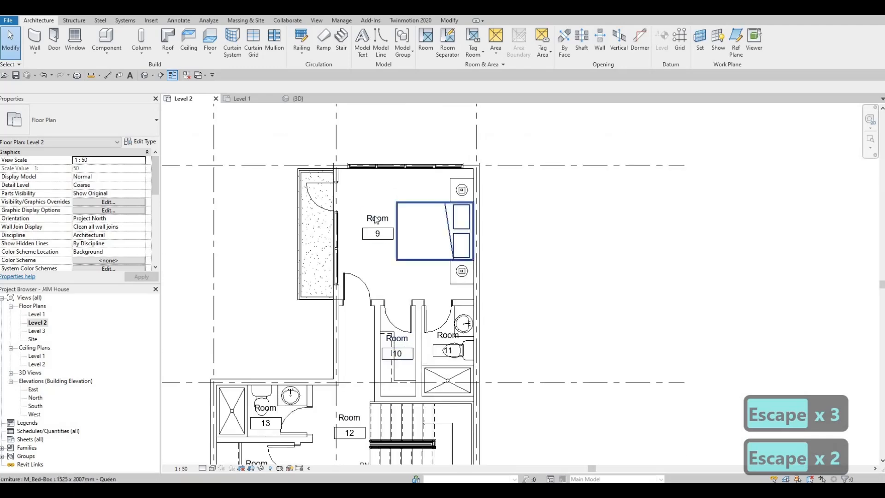
double_click(377, 217)
text(MASTERS)
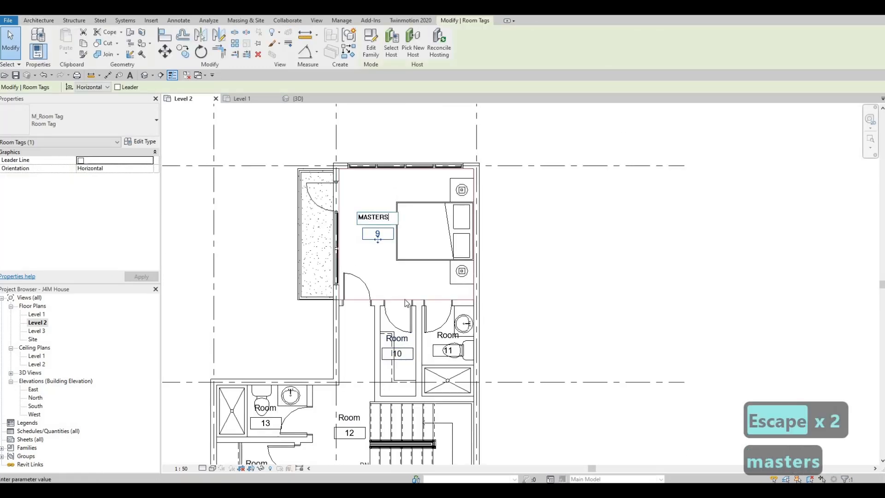
click(406, 302)
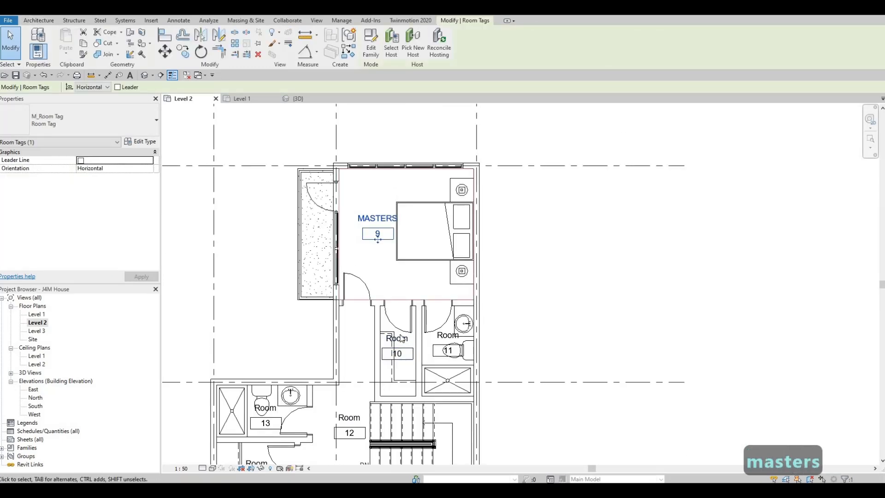
key(Escape)
key(Escape)
- Rename room 10 in the closet below the master bedroom as W.I.C
click(404, 323)
key(Escape)
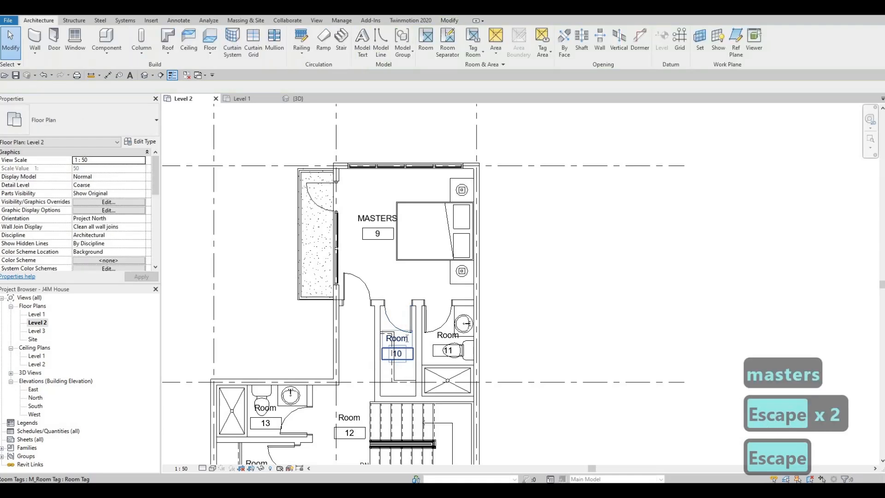
click(404, 339)
click(406, 337)
text(W)
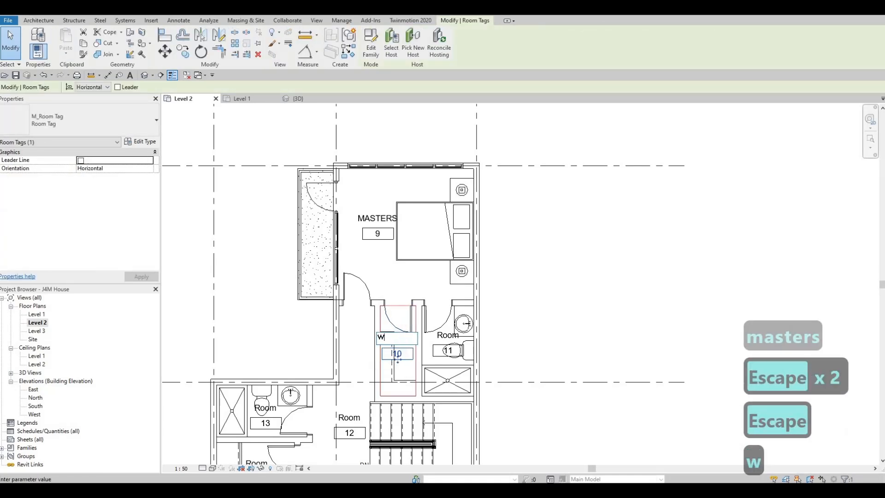
text(.I.C)
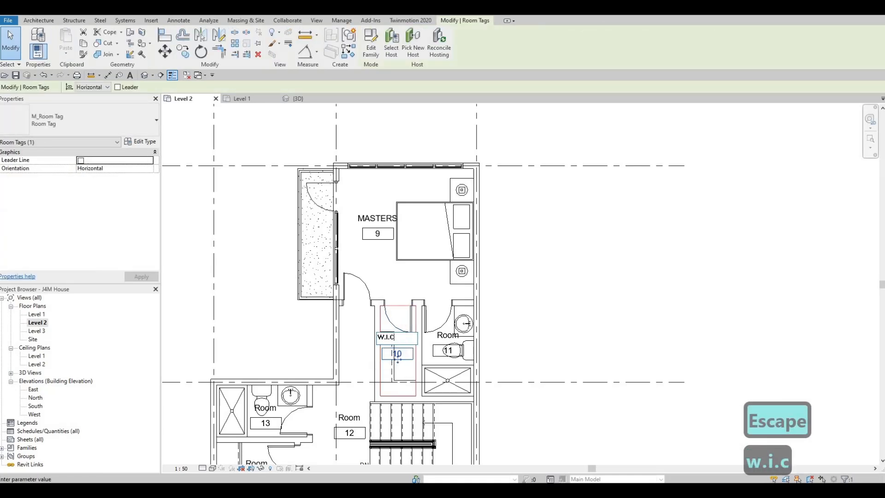
text(.)
click(444, 336)
key(Escape)
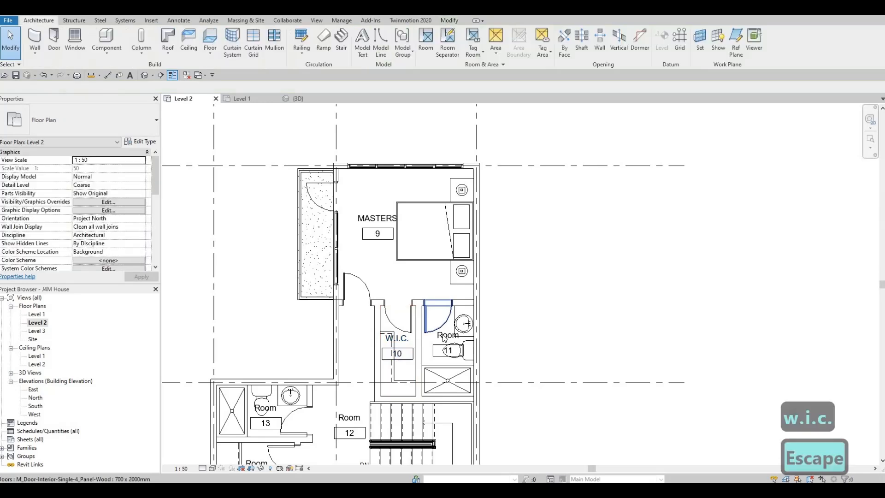
- Rename room 11 in the bathroom beside the walk-in closet as ENSUITE
click(448, 351)
text(E)
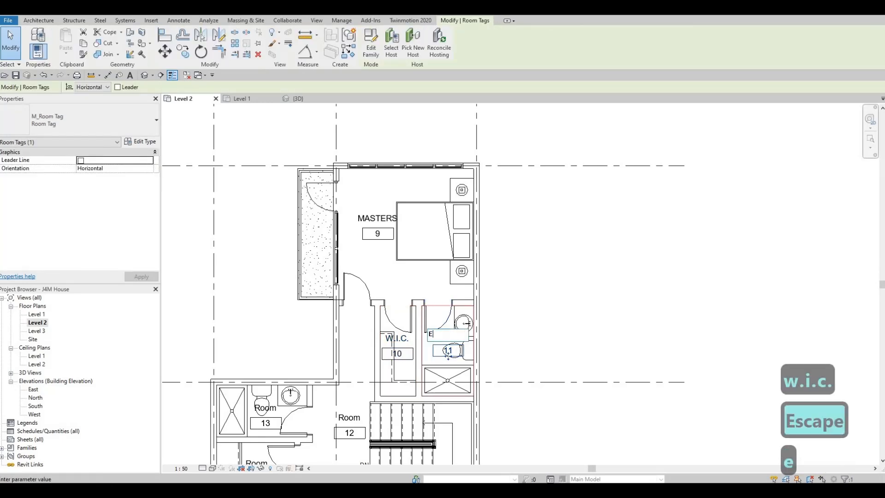
text(NSUITE)
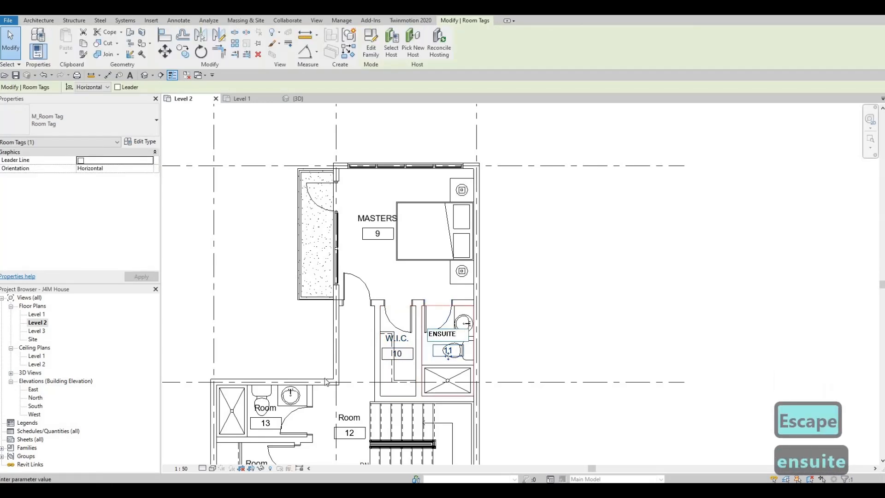
click(340, 346)
key(Escape)
- Rename room 13 in the second bathroom as WASHROOM and room 12 in the stair hall as CORRIDER
middle_drag(290, 345, 319, 255)
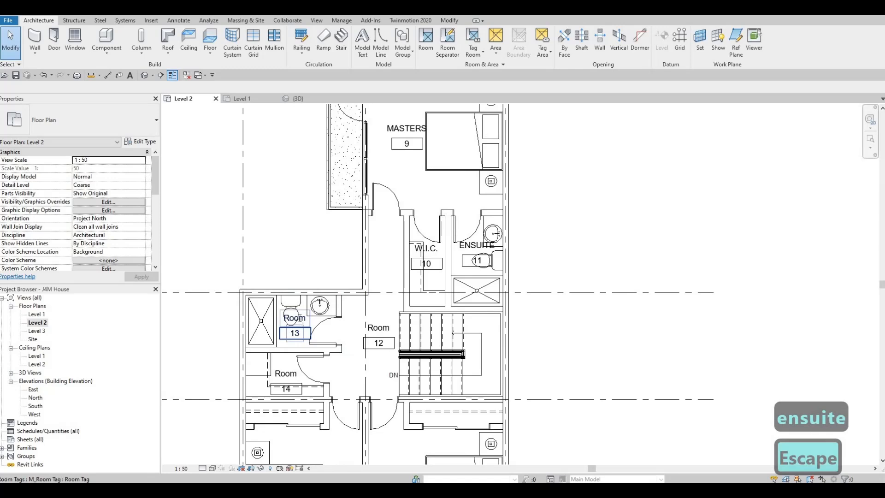
click(295, 336)
text(WASH)
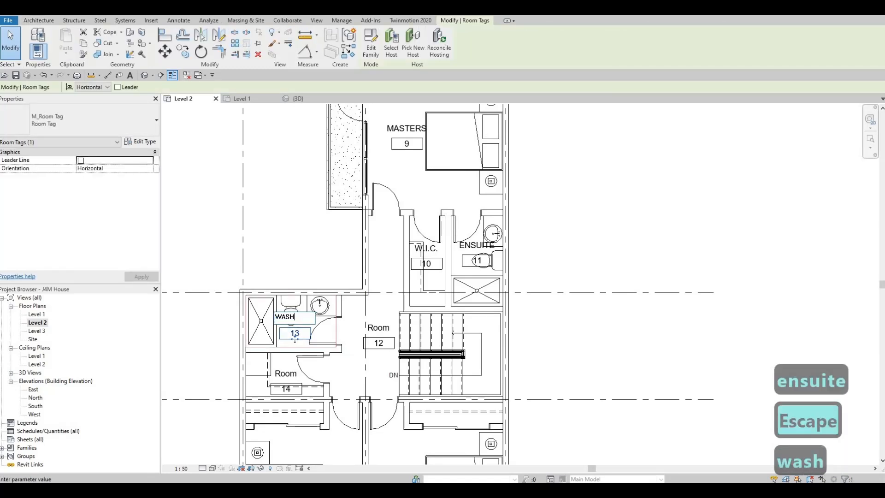
text(ROOM)
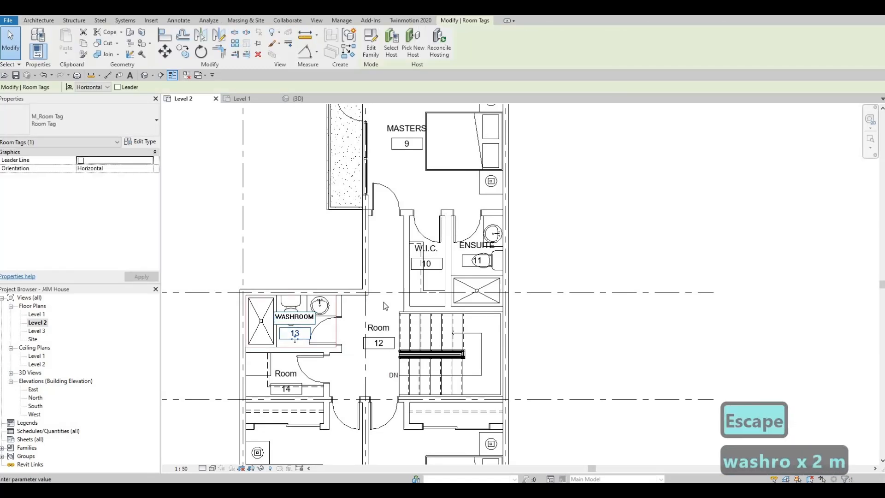
click(385, 328)
click(368, 327)
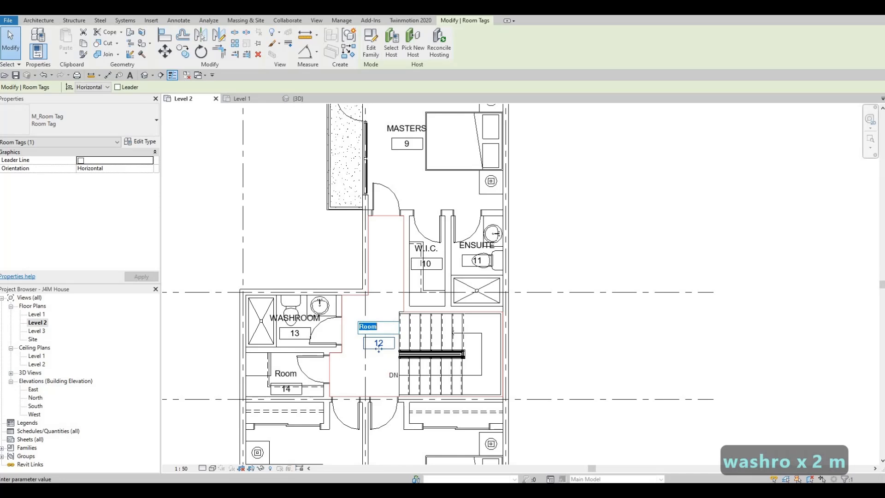
text(CORRIDER)
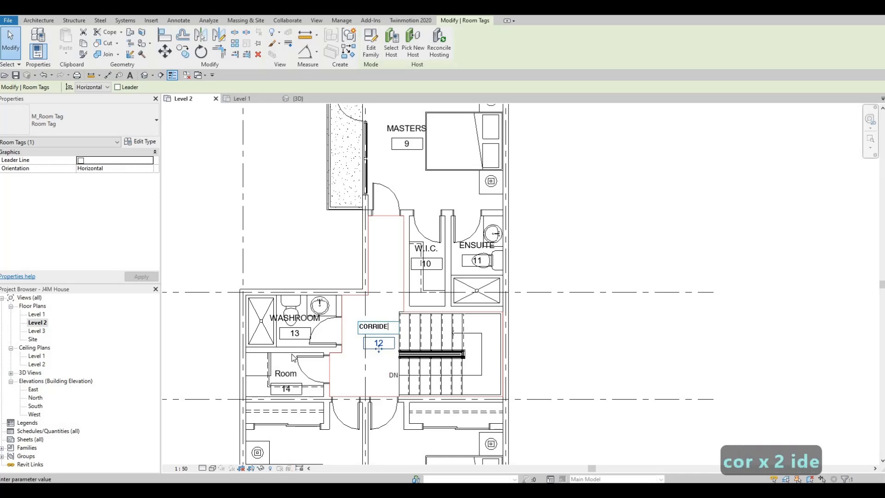
click(314, 387)
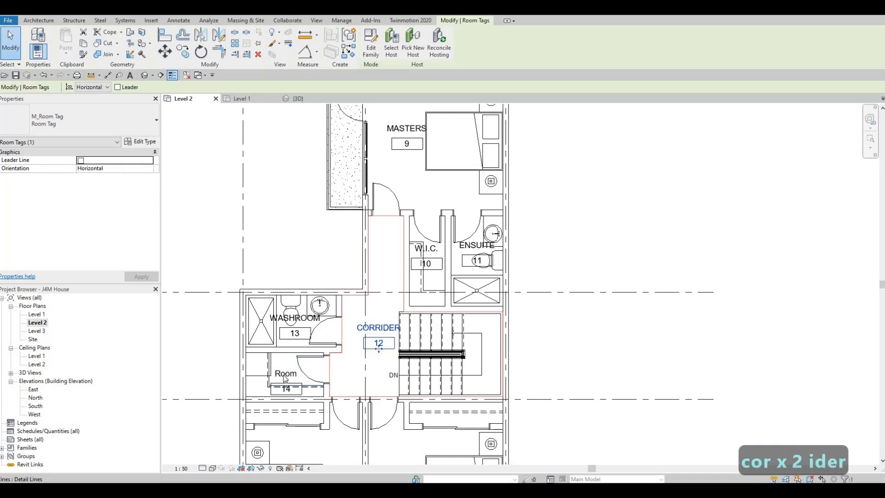
- Rename room 14 below the washroom as LAUNDRY
click(284, 375)
click(284, 373)
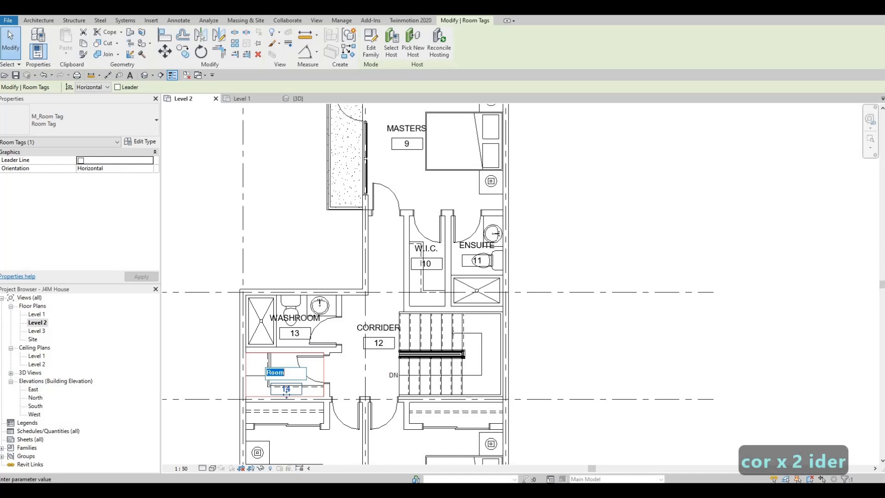
text(LAUNDRY)
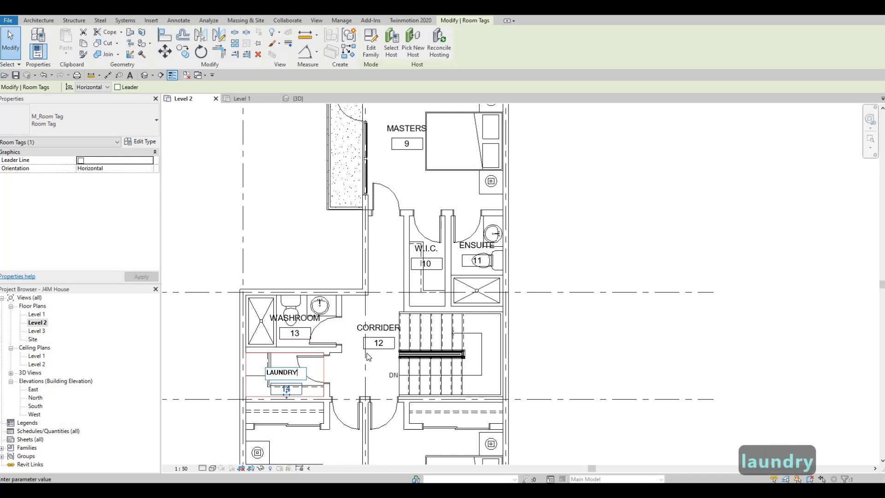
click(366, 385)
middle_drag(397, 461, 431, 355)
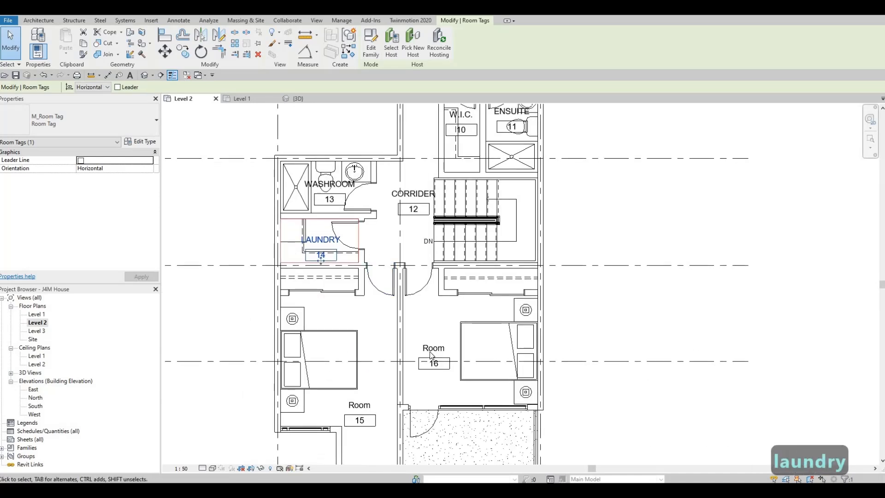
click(432, 346)
click(432, 346)
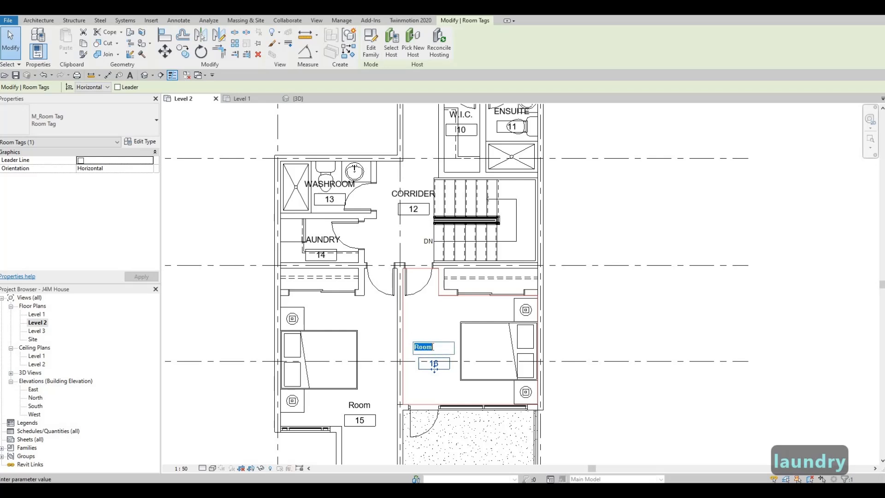
middle_drag(328, 320, 336, 289)
key(Escape)
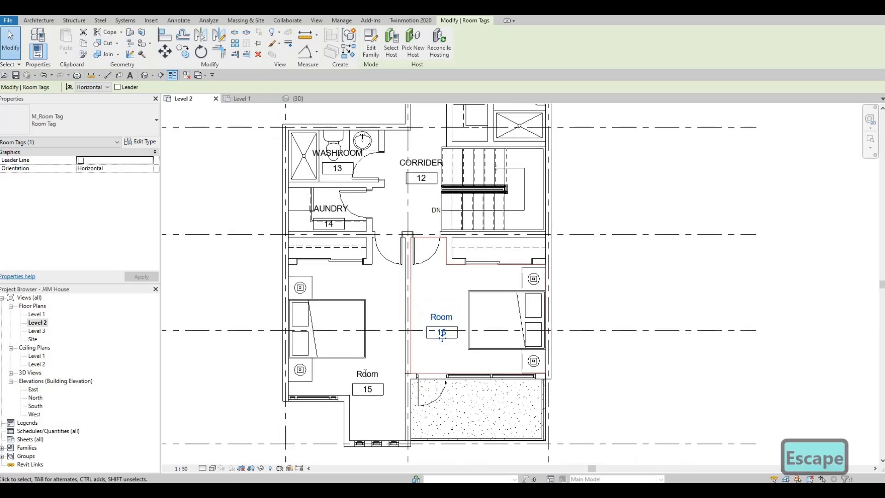
- Rename room 15 in the lower-left bedroom as BEDROOM 1
click(365, 373)
click(365, 373)
text(BE)
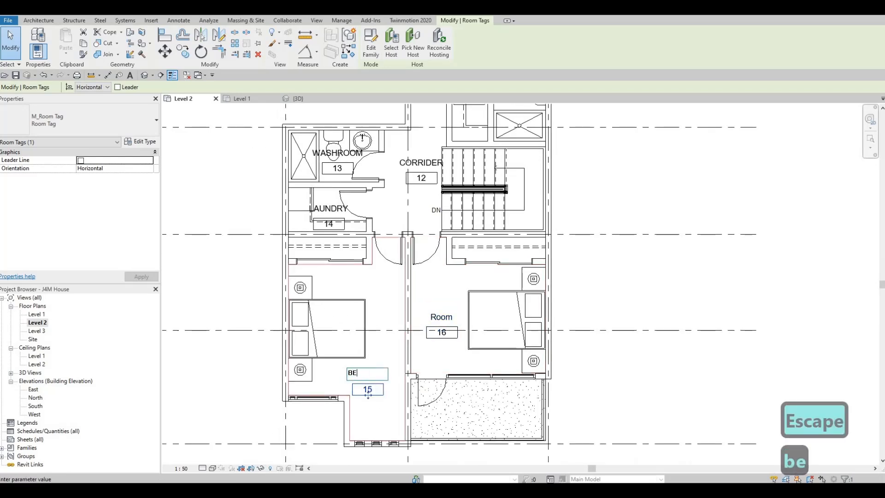
text(DROOM 1)
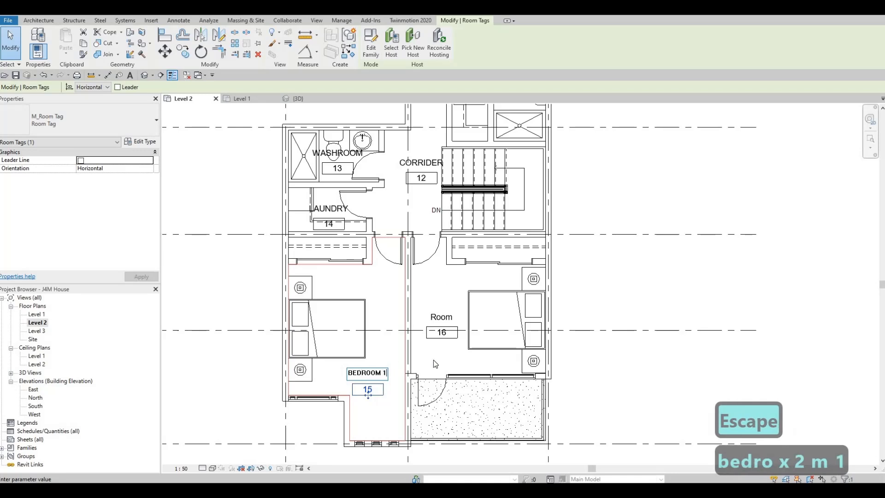
- Rename room 16 in the lower-right bedroom as BEDROOM 2
click(441, 320)
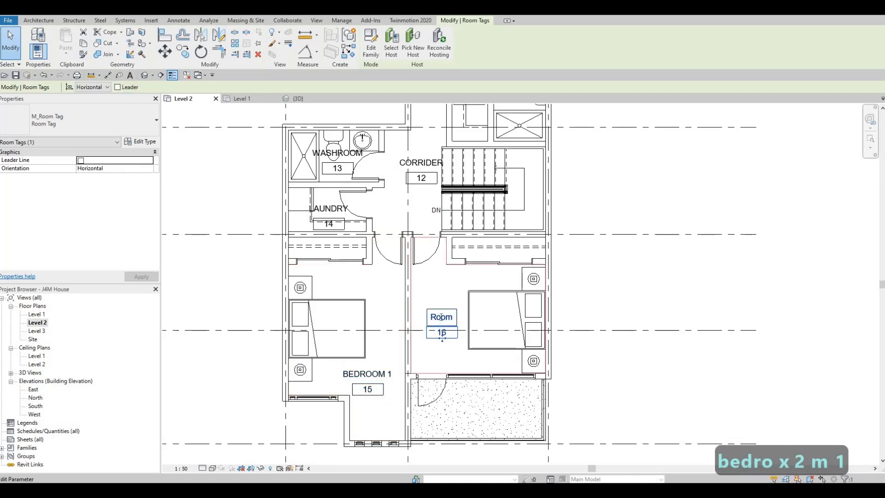
text(BEDROO)
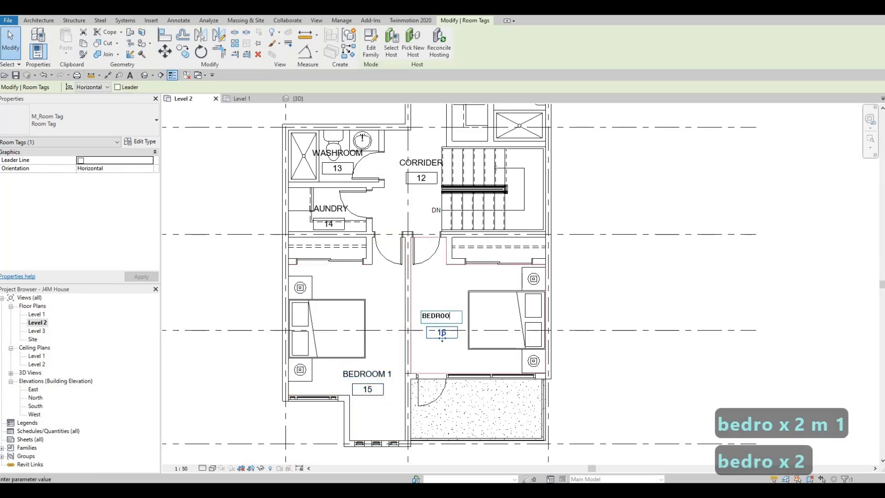
text(M 2)
click(420, 281)
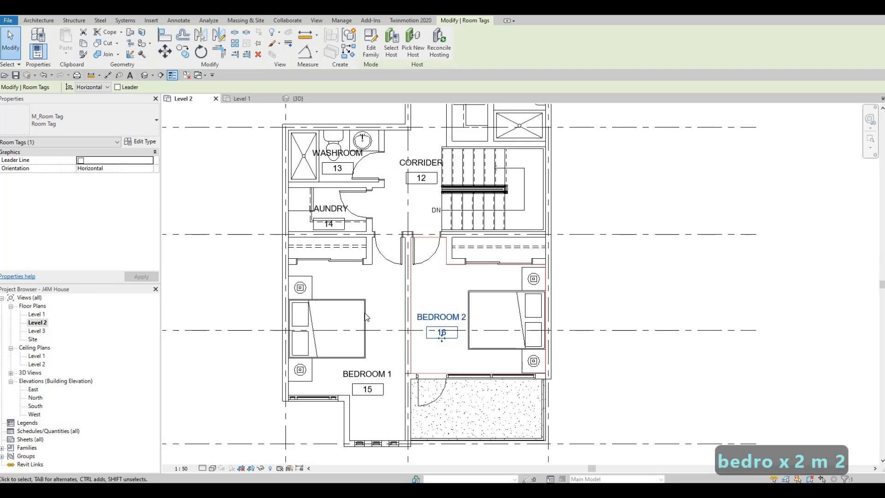
key(Escape)
- Nudge the CORRIDER room tag four steps left, away from the stairs
scroll(435, 305, down, 1)
mouse_move(384, 346)
middle_down()
mouse_move(412, 344)
mouse_move(388, 347)
middle_up()
scroll(412, 334, down, 3)
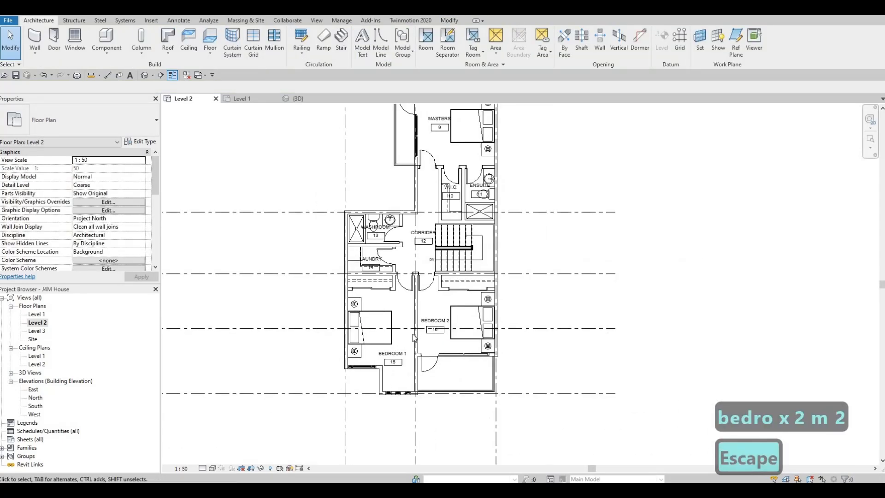
middle_drag(431, 312, 414, 337)
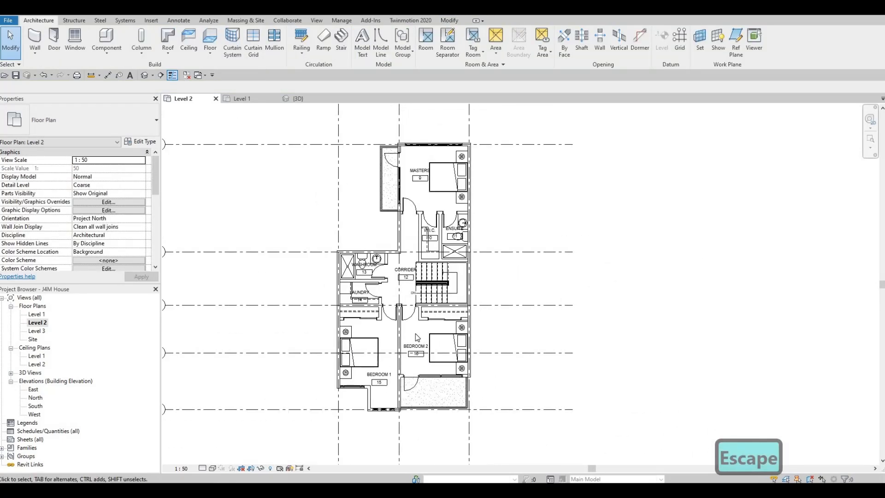
scroll(400, 270, up, 2)
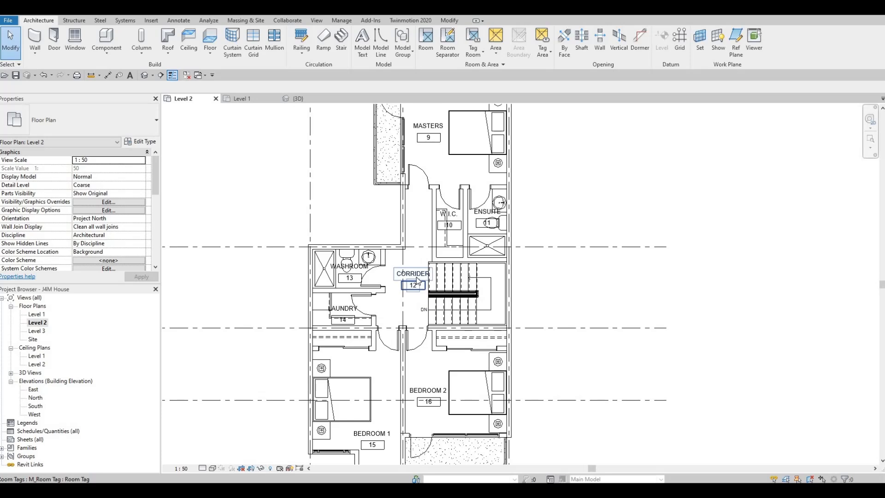
key(Left)
key(Left)
key(Left)
click(421, 282)
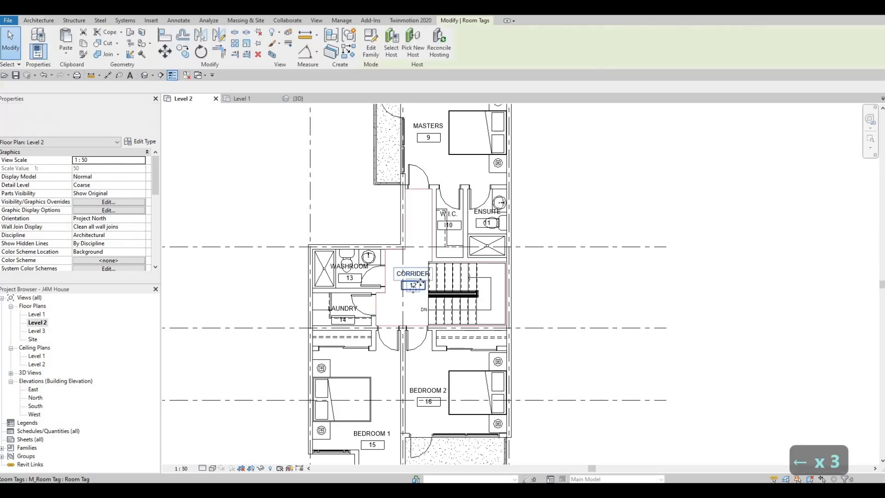
key(Left)
key(Left)
key(Left)
key(Left)
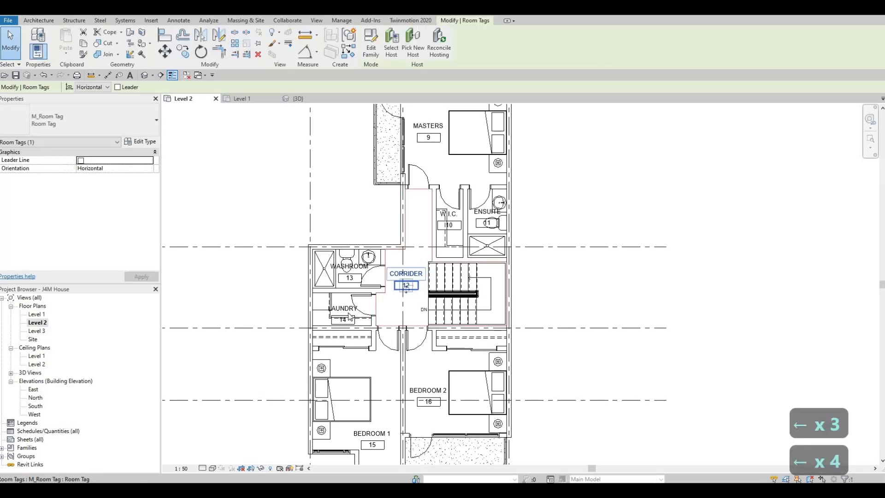
key(Escape)
key(Escape)
- Nudge the LAUNDRY room tag four steps up and four steps right within its room
click(342, 310)
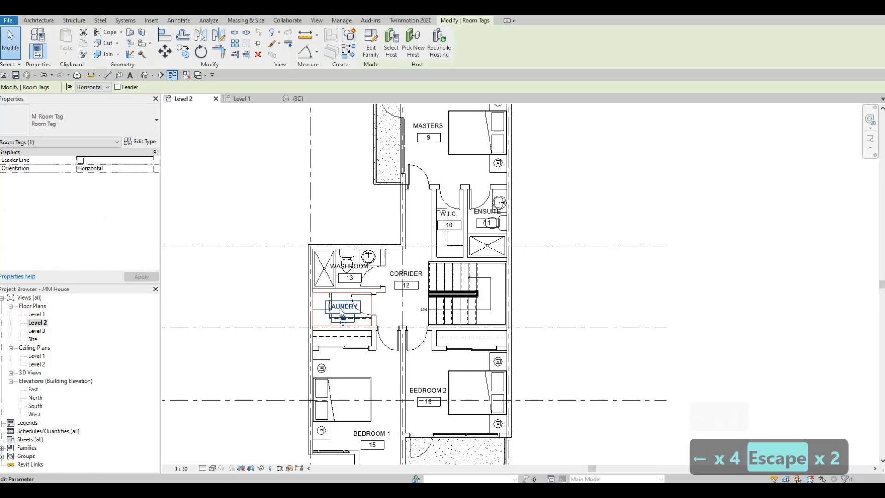
key(Up)
key(Up)
key(Right)
key(Right)
key(Right)
key(Right)
key(Up)
key(Up)
key(Escape)
key(Escape)
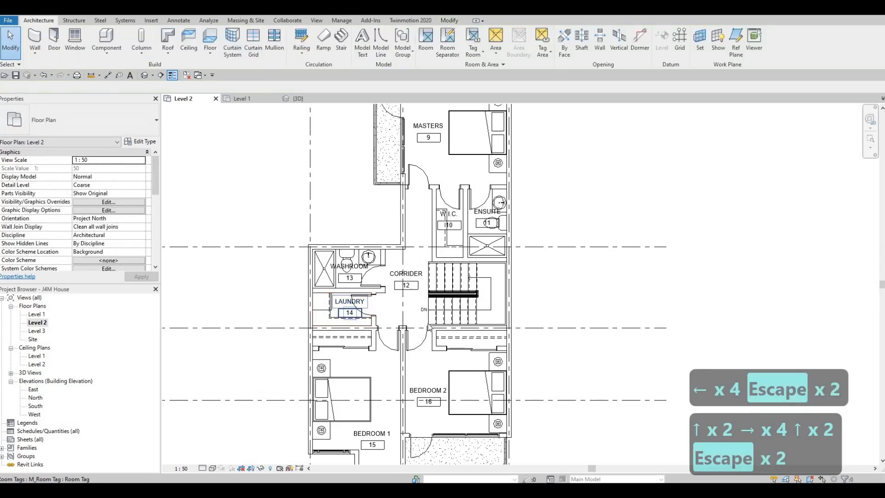
scroll(404, 266, down, 1)
middle_drag(450, 432, 460, 349)
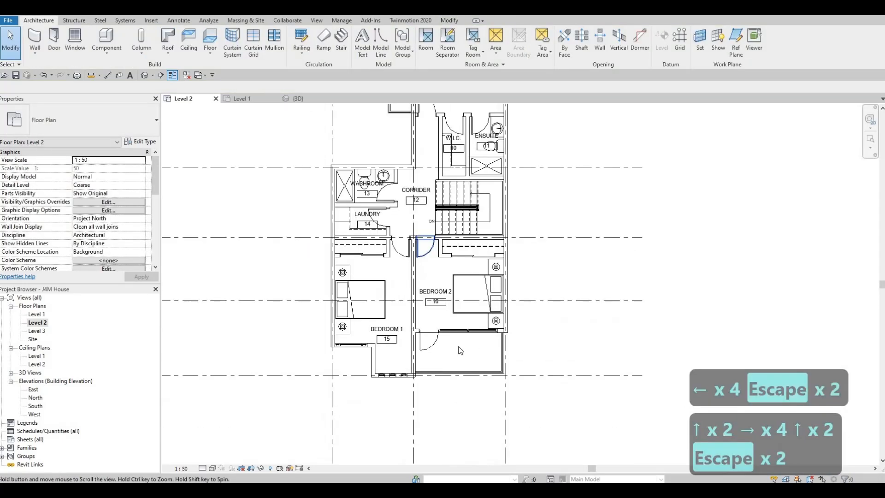
click(426, 39)
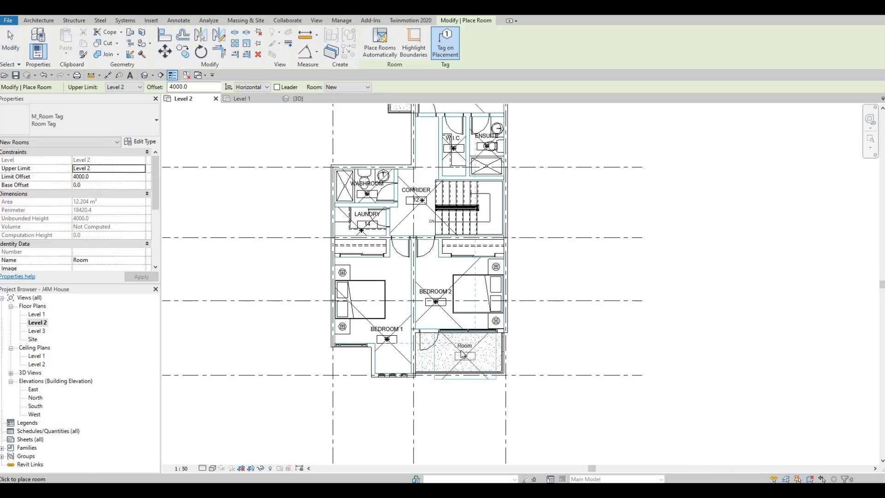
scroll(462, 354, up, 5)
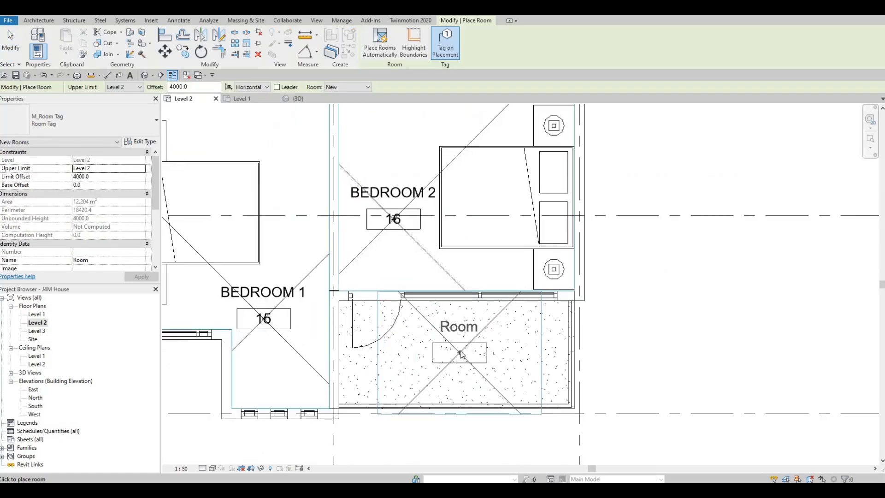
scroll(461, 353, down, 3)
key(Escape)
key(Escape)
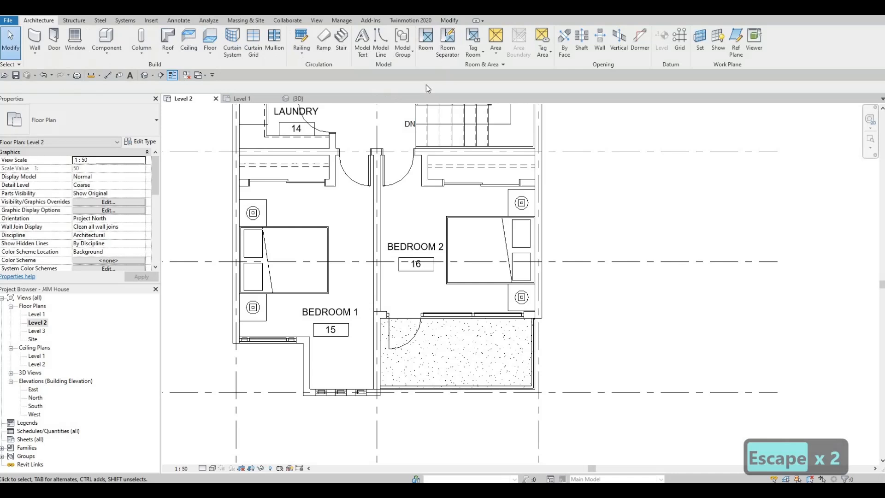
- Draw a rectangular room separation boundary, about 3.5 by 1.6 m, around the balcony outside BEDROOM 2
click(447, 42)
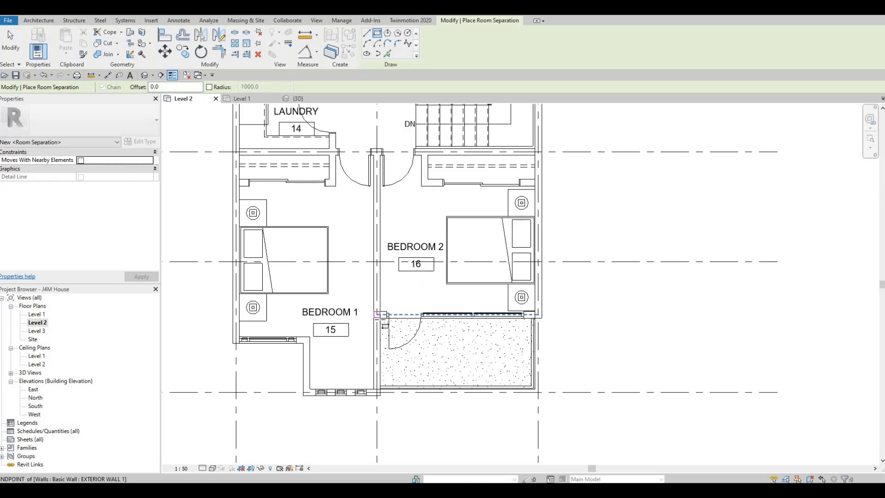
click(535, 389)
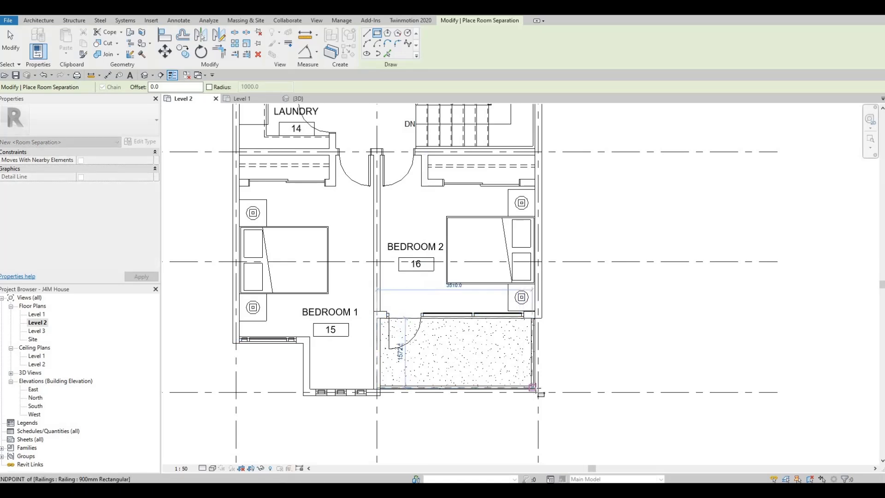
key(Escape)
- Draw a rectangular room separation boundary, about 860 by 3325 mm, around the balcony beside MASTERS
scroll(405, 289, down, 3)
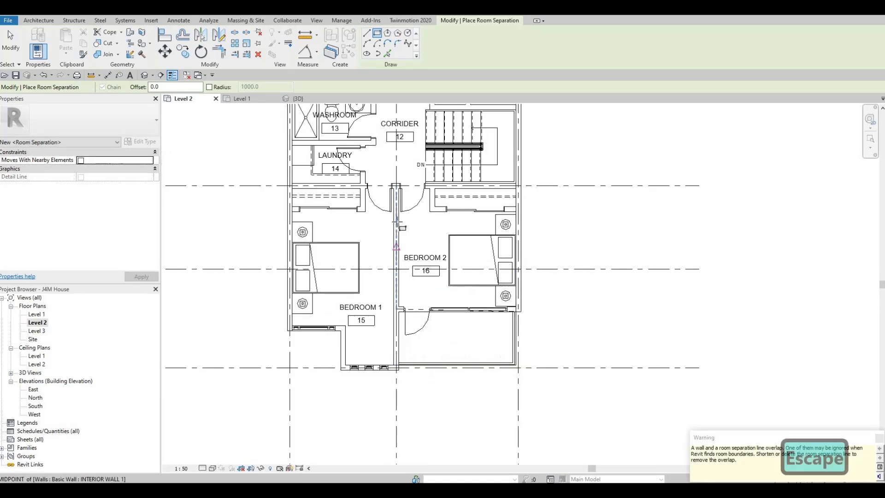
middle_drag(382, 185, 394, 263)
middle_drag(382, 105, 374, 197)
scroll(400, 233, up, 2)
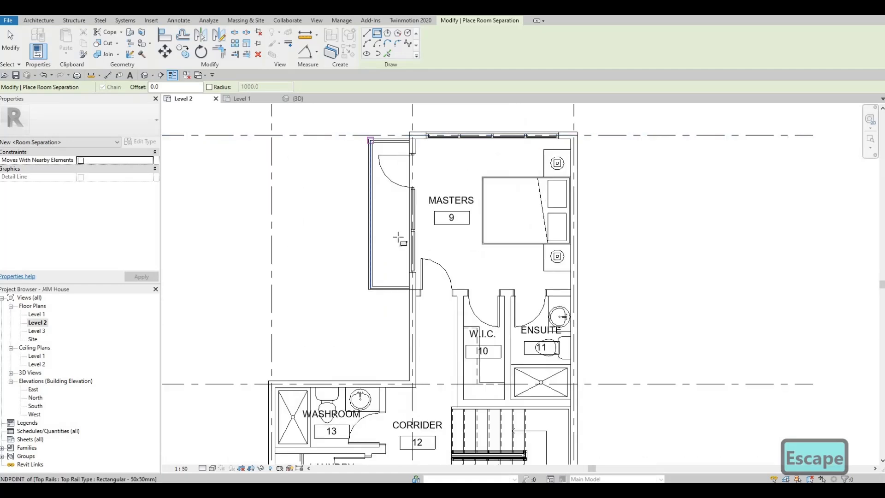
click(405, 264)
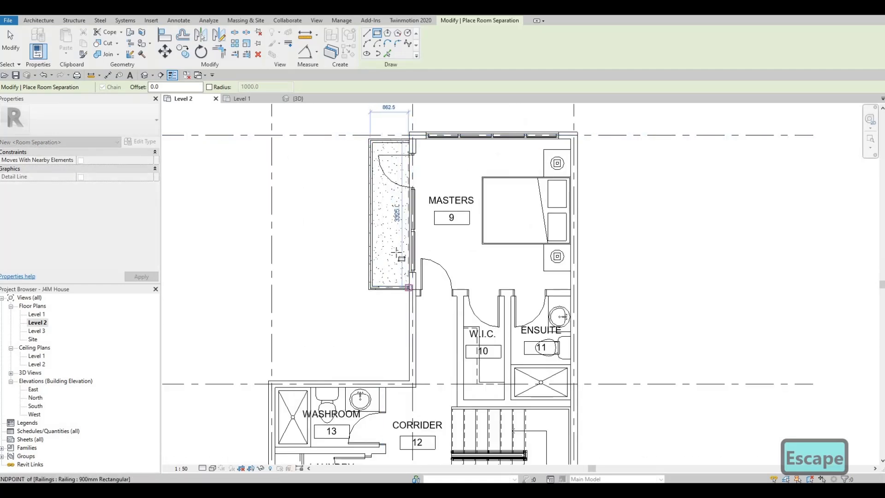
key(Escape)
scroll(404, 265, down, 2)
middle_drag(428, 300, 410, 173)
middle_drag(410, 394, 407, 285)
scroll(406, 291, up, 2)
key(Escape)
key(Escape)
- Nudge the room separation line overlapping the curtain wall of BEDROOM 2 three steps down into the balcony
click(395, 291)
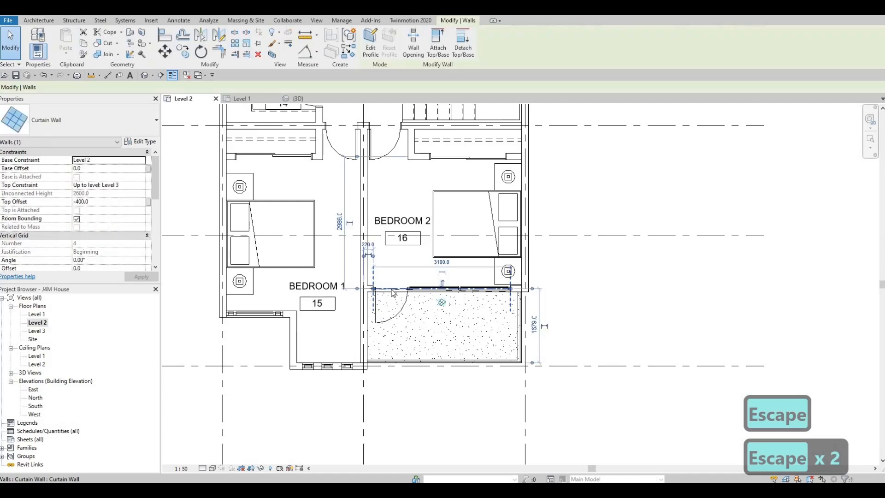
key(Escape)
key(Tab)
key(Tab)
key(Tab)
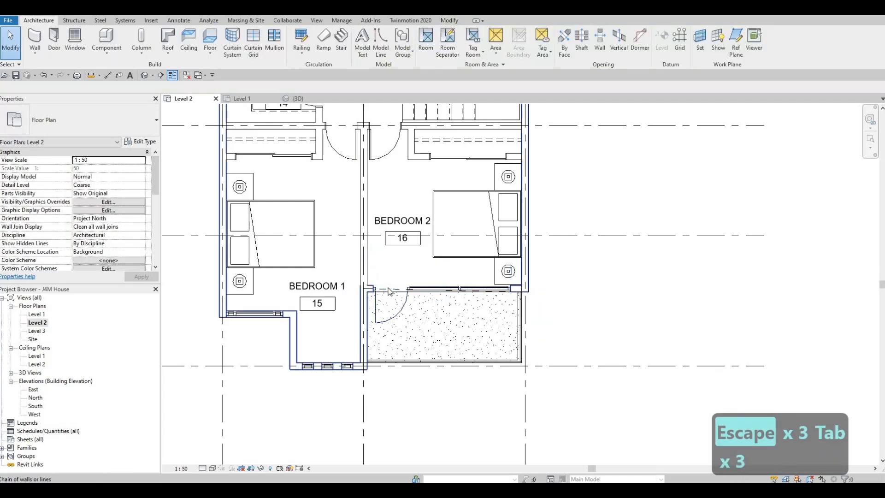
key(Tab)
key(Tab)
click(388, 291)
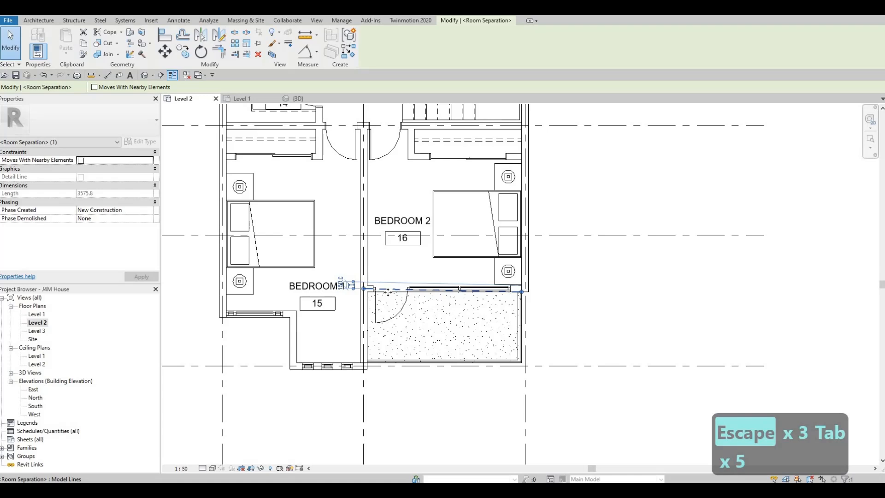
key(Down)
key(Down)
key(Down)
key(Escape)
key(Escape)
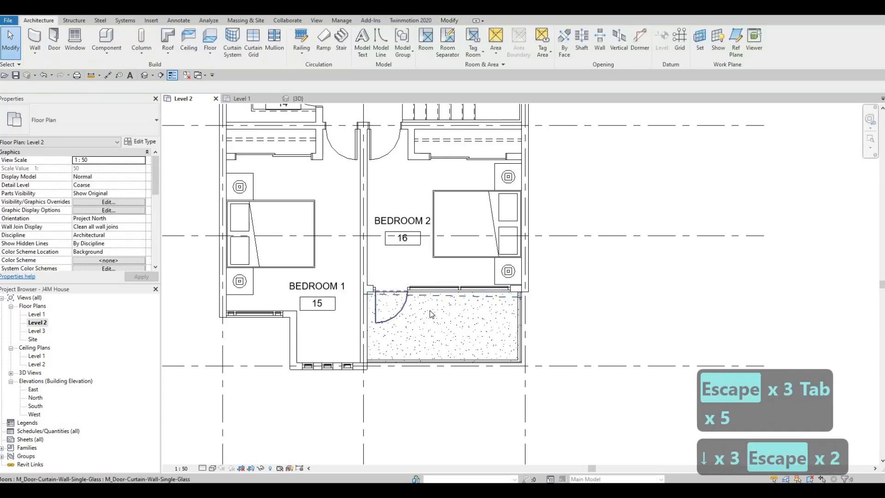
key(Escape)
- Straighten the slanted separation line on the BEDROOM 2 balcony by moving its right end up to horizontal
click(513, 295)
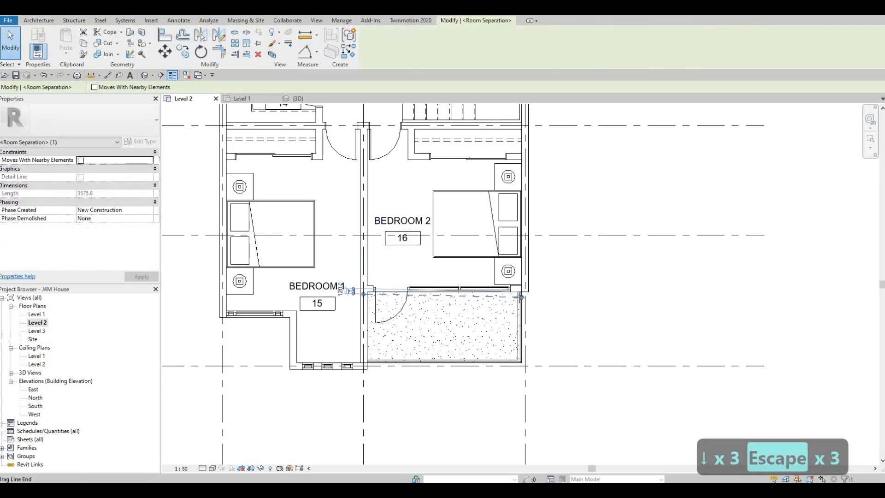
click(500, 298)
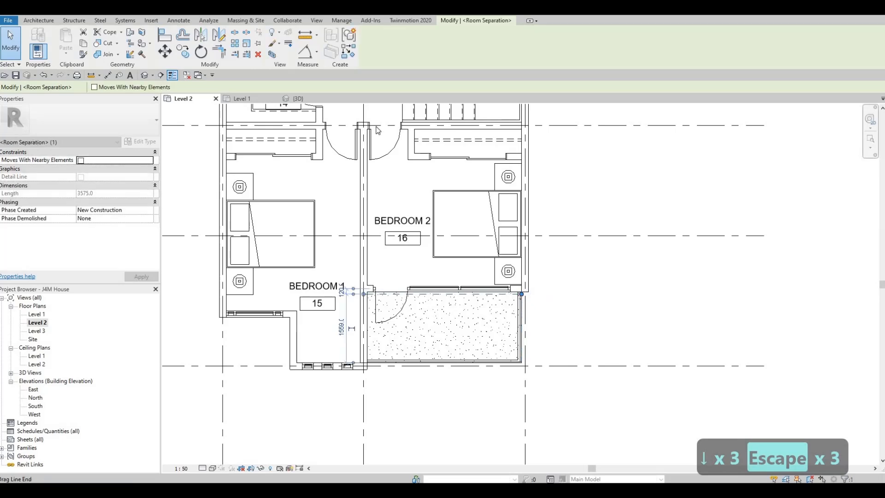
key(Escape)
key(Escape)
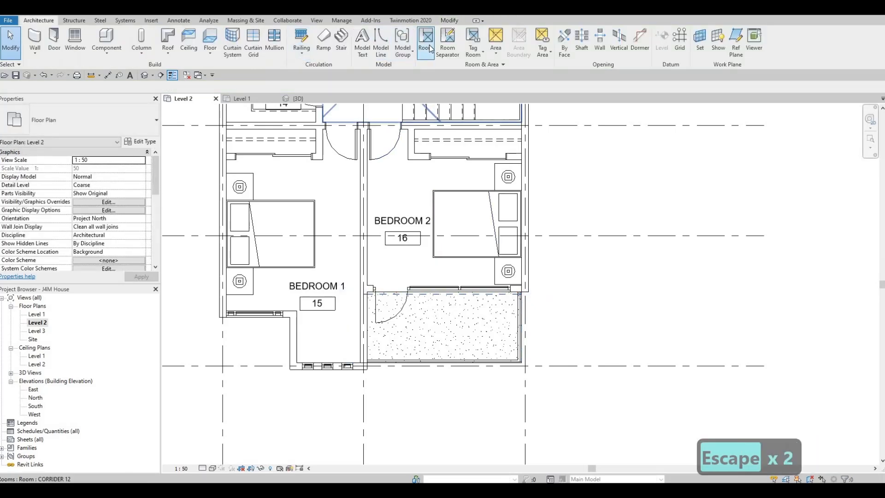
- Place tagged rooms in the BEDROOM 2 balcony and the MASTERS balcony
key(r)
key(m)
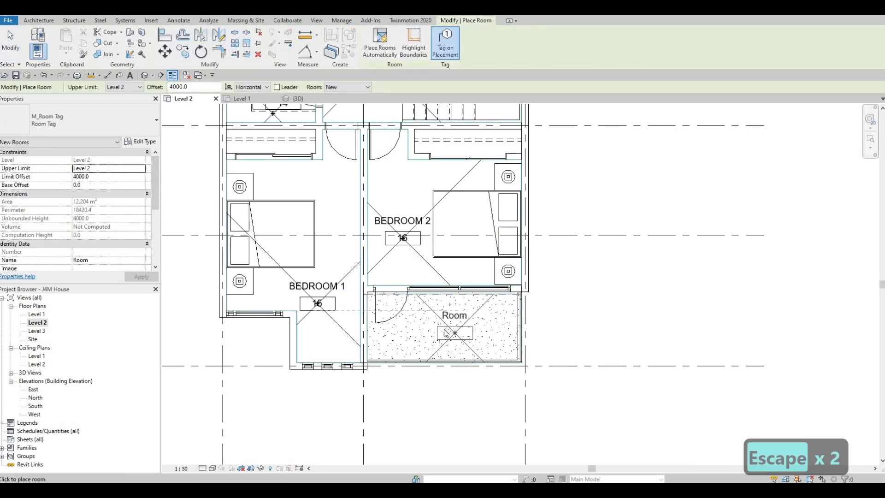
scroll(411, 372, down, 3)
scroll(375, 165, up, 2)
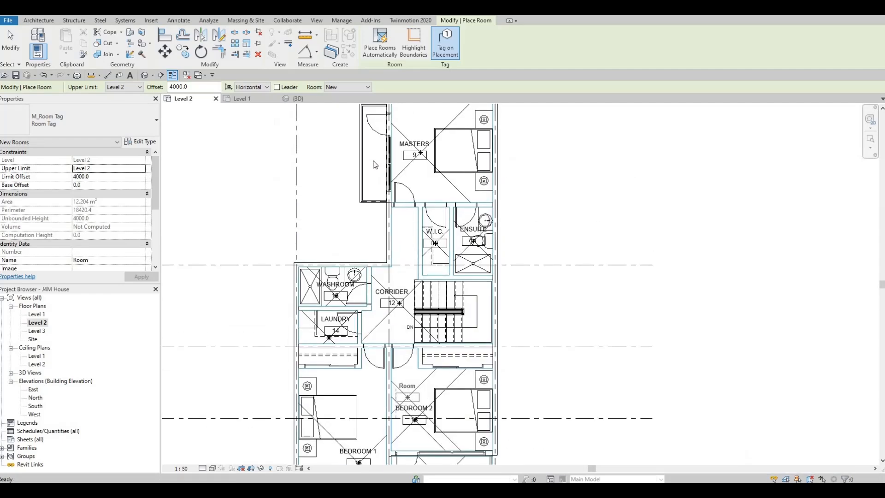
ctrl+scroll(377, 187, up, 1)
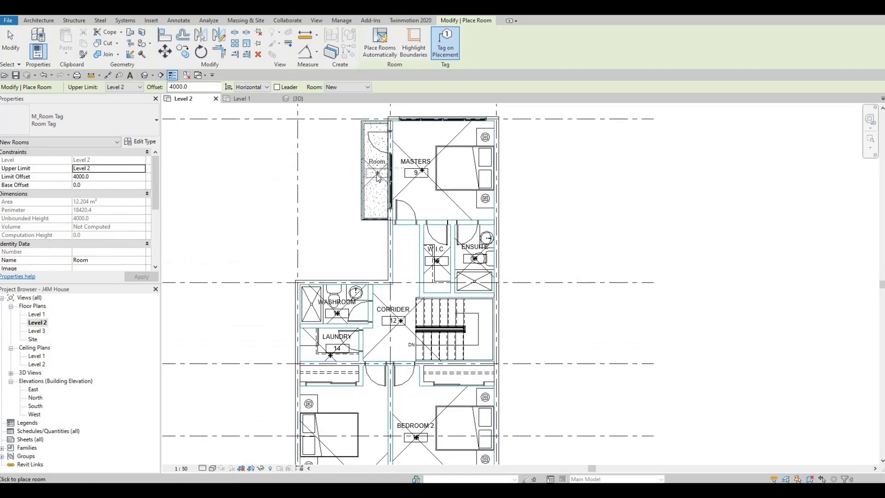
key(Escape)
key(Escape)
- Enter BALCONY 1 as the name in room 17's tag, copy the text and leave the name editor
middle_drag(435, 291, 408, 150)
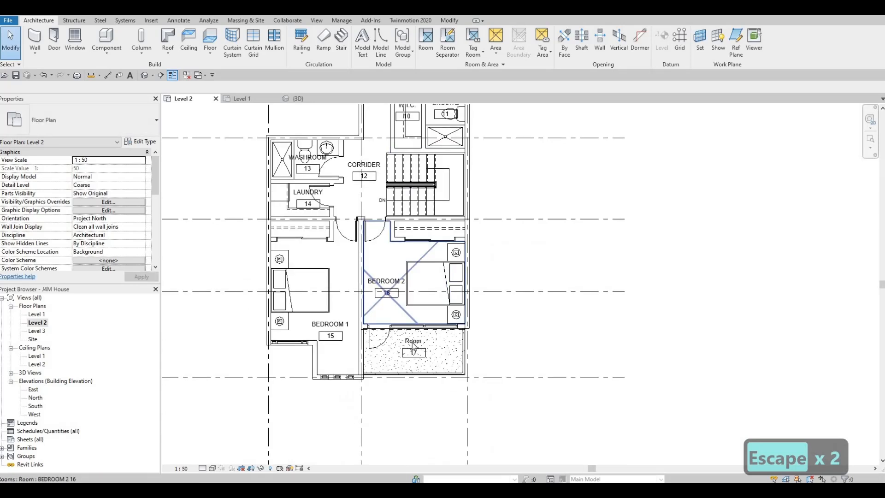
double_click(413, 341)
text(BALCONY 1)
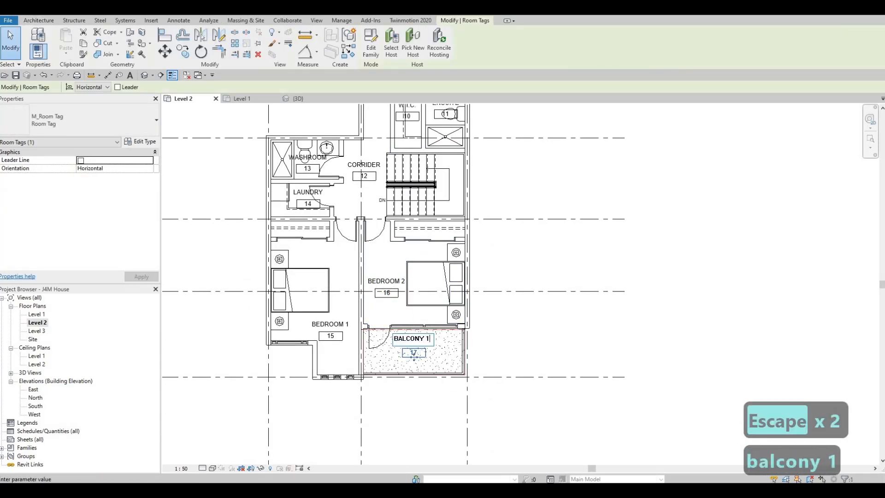
key(ctrl+a)
key(ctrl+c)
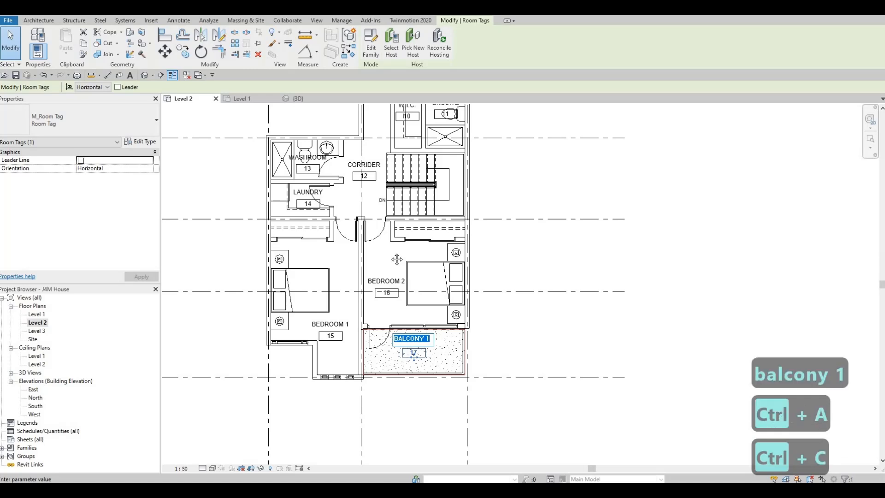
key(Escape)
- Rename room 17 outside BEDROOM 2 by pasting the copied name BALCONY 1
middle_drag(388, 223, 390, 326)
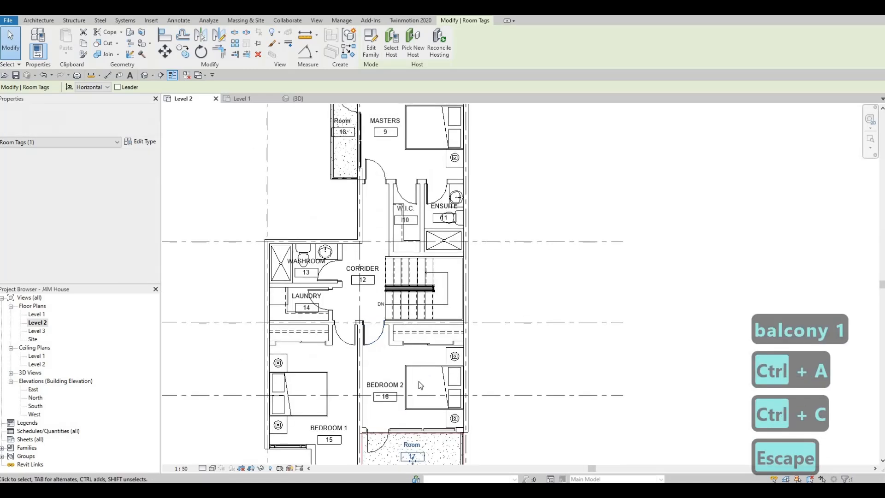
middle_drag(417, 443, 420, 376)
click(415, 377)
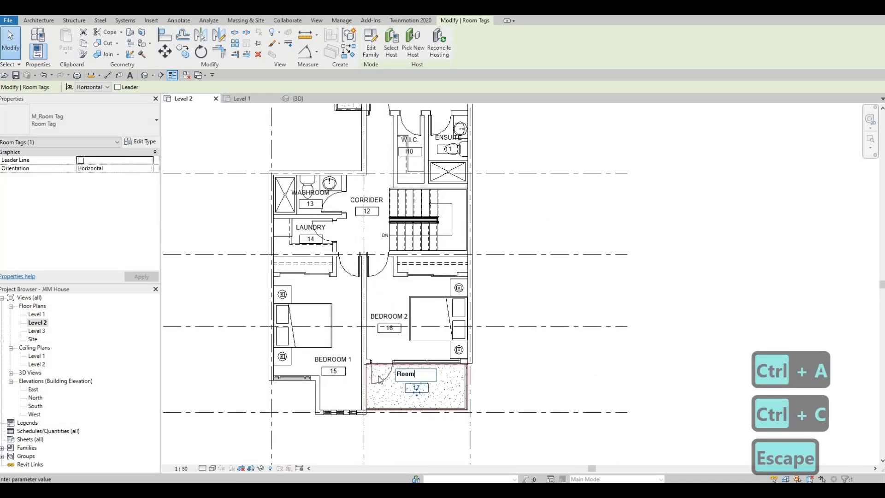
key(ctrl+v)
click(494, 306)
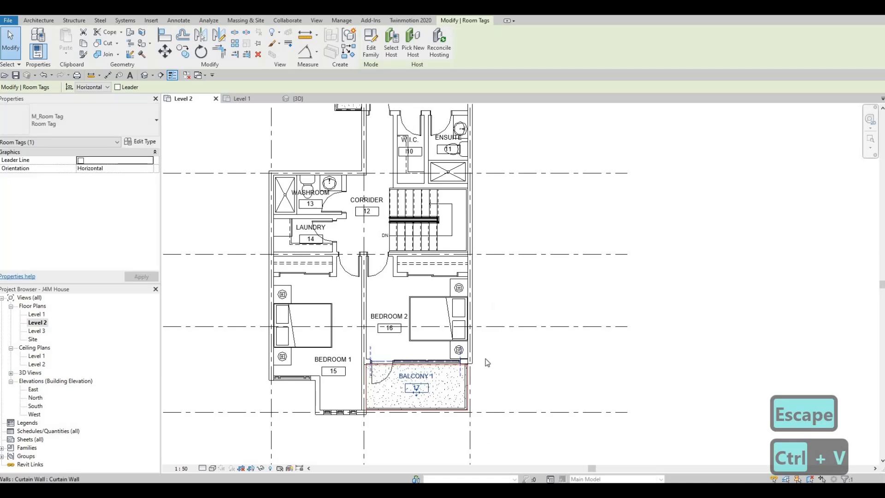
- Rename room 18 beside MASTERS as BALCONY 2, reusing the copied balcony name
middle_drag(374, 137, 379, 285)
scroll(379, 285, down, 1)
click(358, 211)
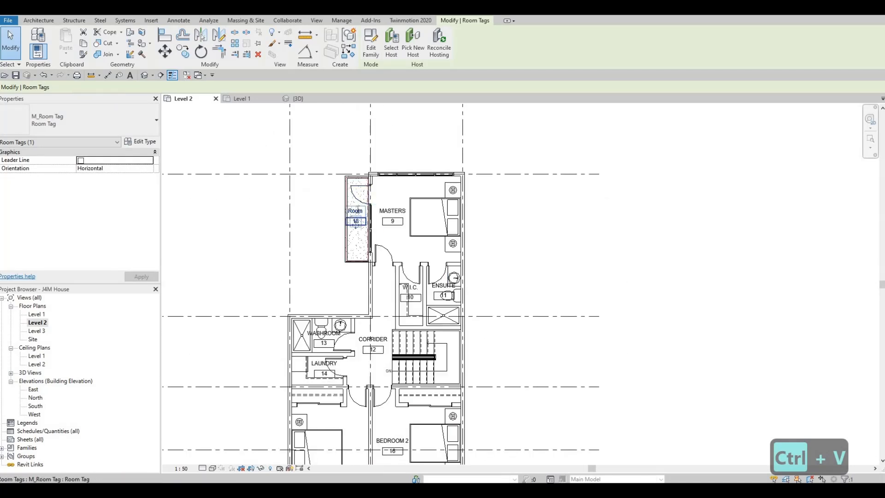
click(358, 209)
key(ctrl+v)
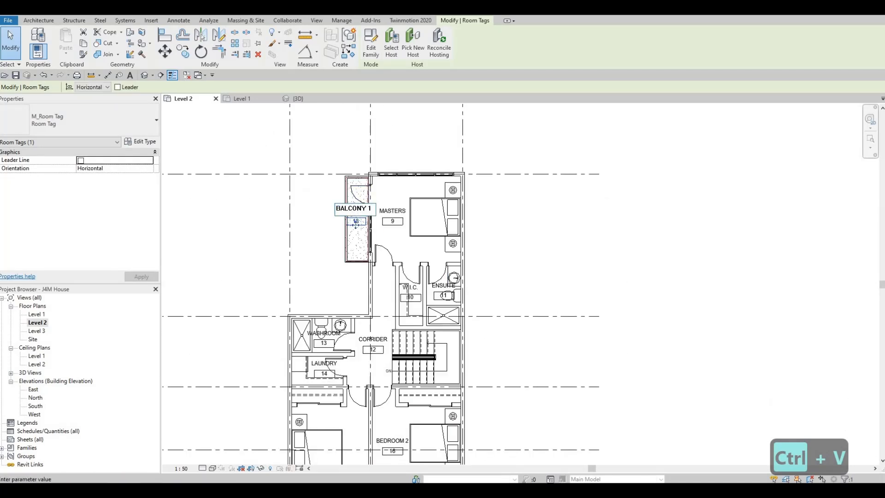
key(BackSpace)
click(311, 250)
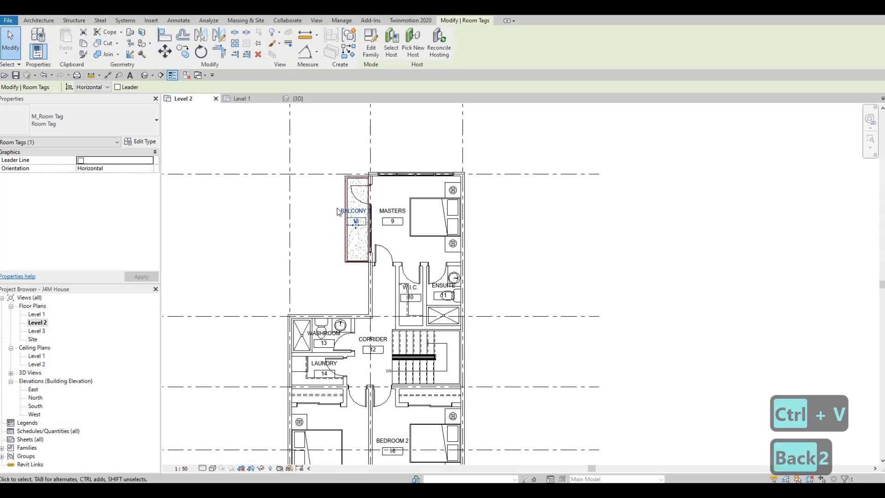
key(Escape)
- Review the room names and tags across the Level 2 plan and the Level 1 plan
scroll(354, 229, down, 3)
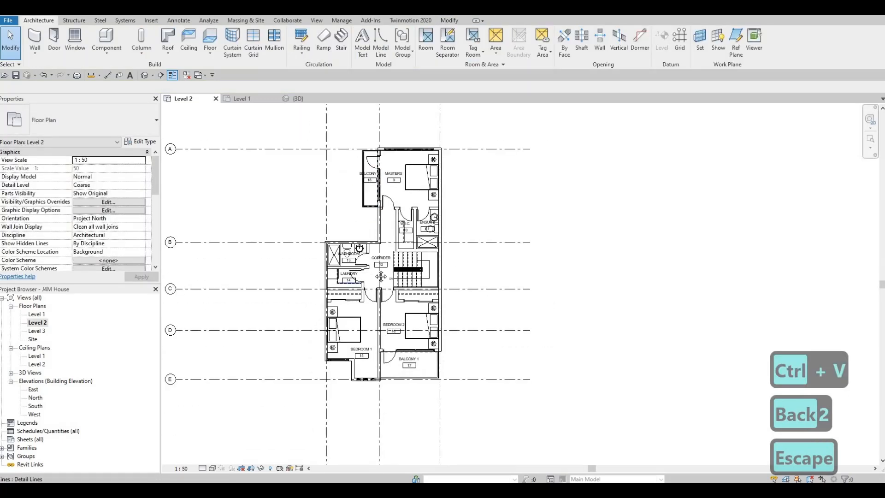
scroll(411, 247, up, 2)
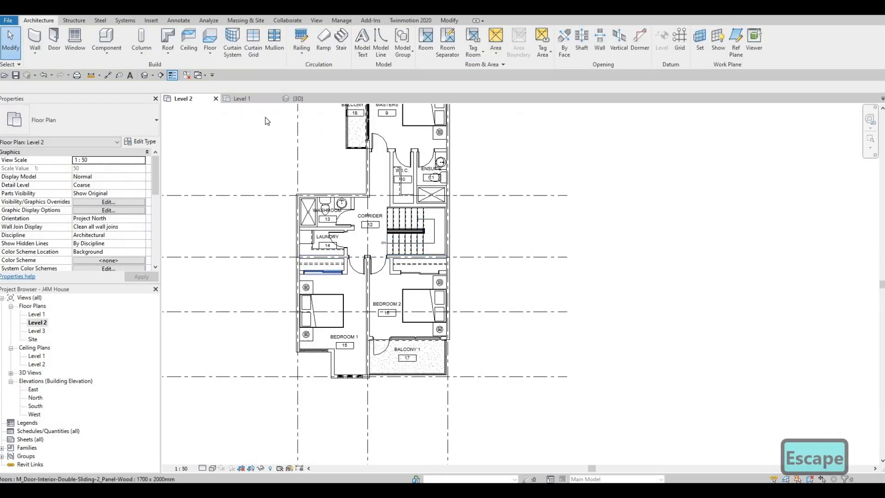
scroll(362, 174, down, 3)
click(253, 99)
scroll(434, 251, up, 3)
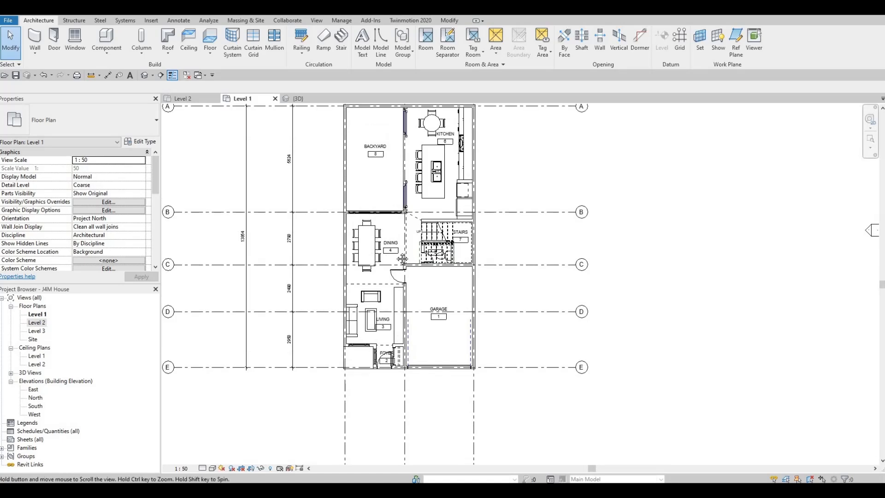
scroll(428, 253, down, 3)
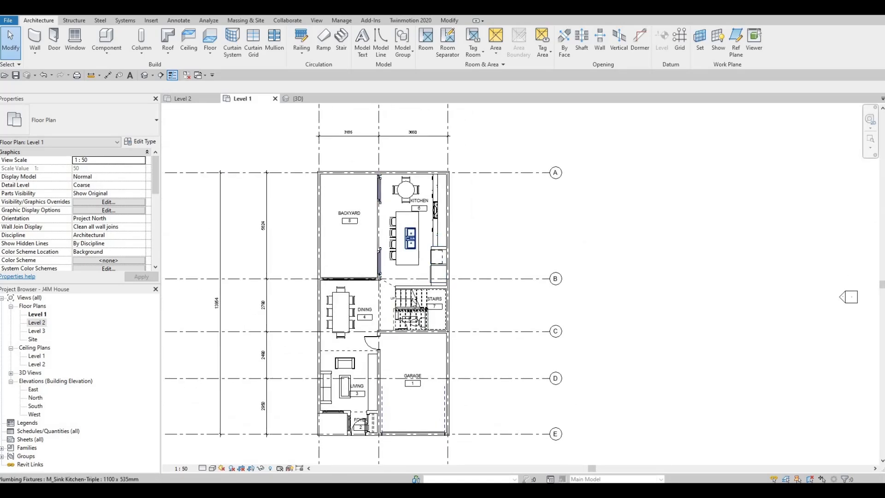
scroll(424, 266, up, 3)
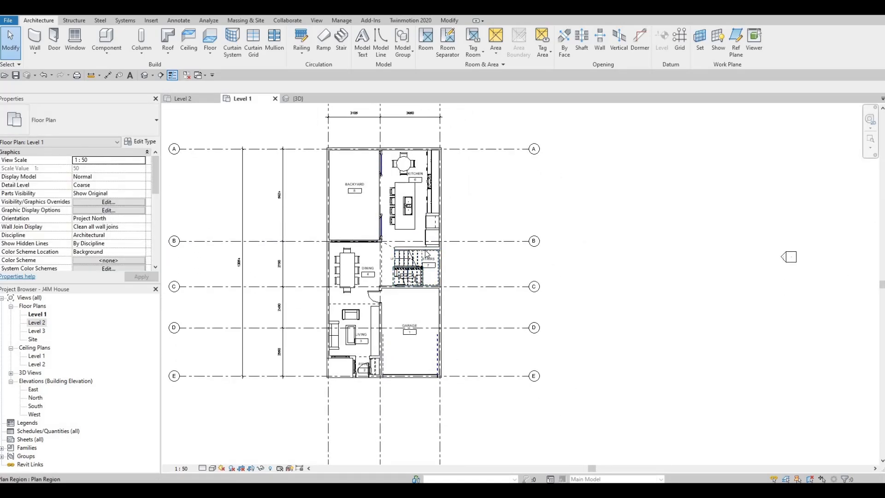
scroll(422, 260, down, 4)
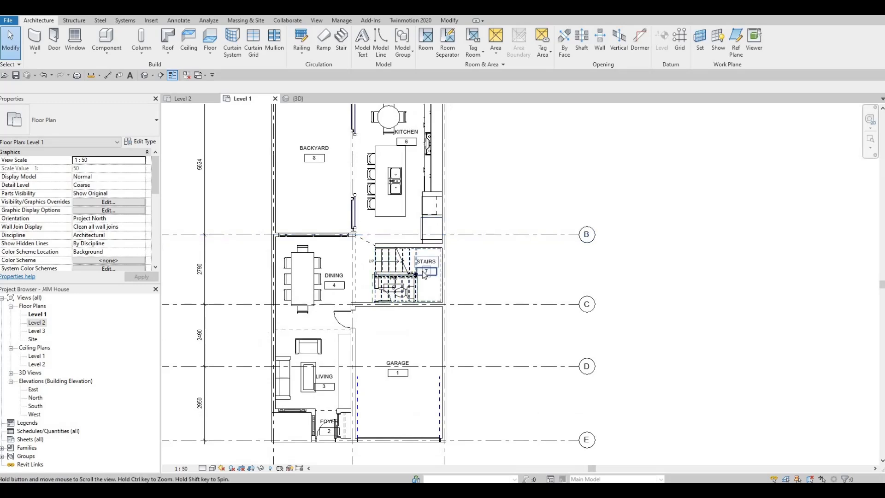
scroll(419, 300, down, 3)
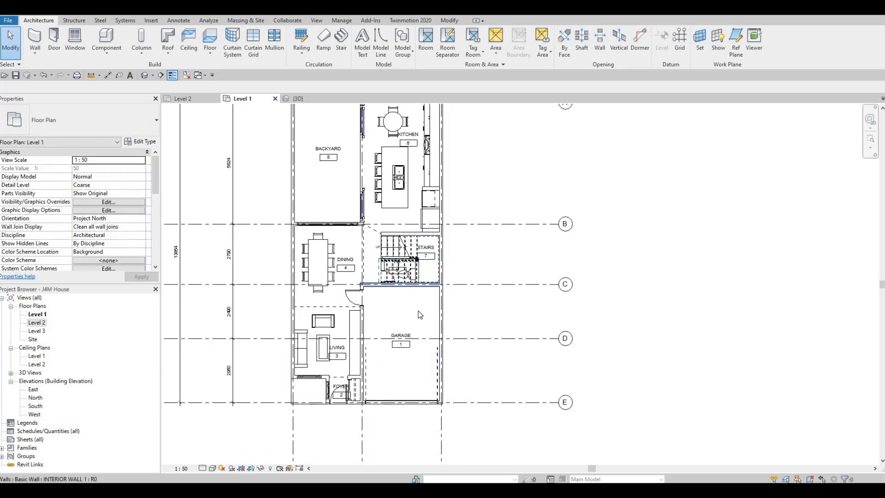
scroll(413, 300, down, 2)
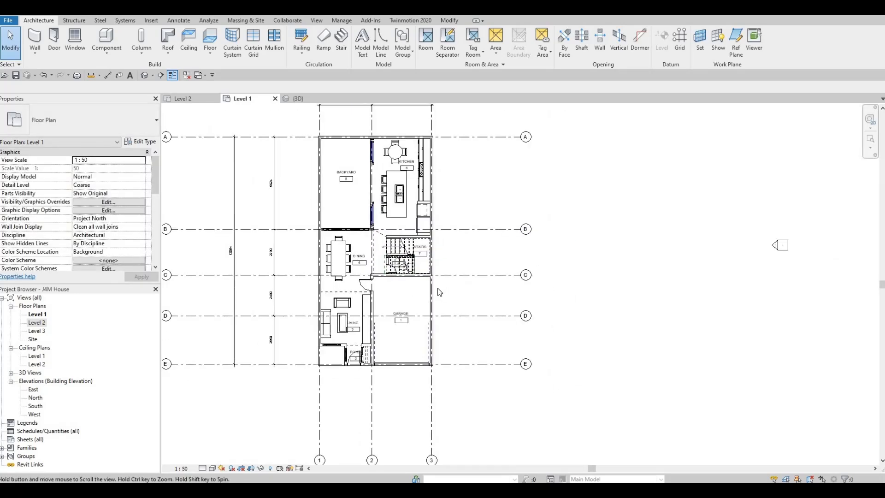
scroll(477, 294, down, 3)
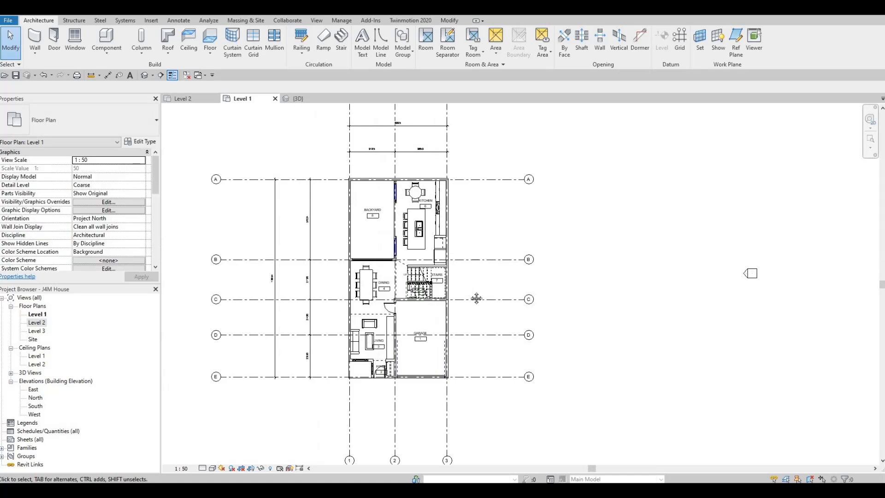